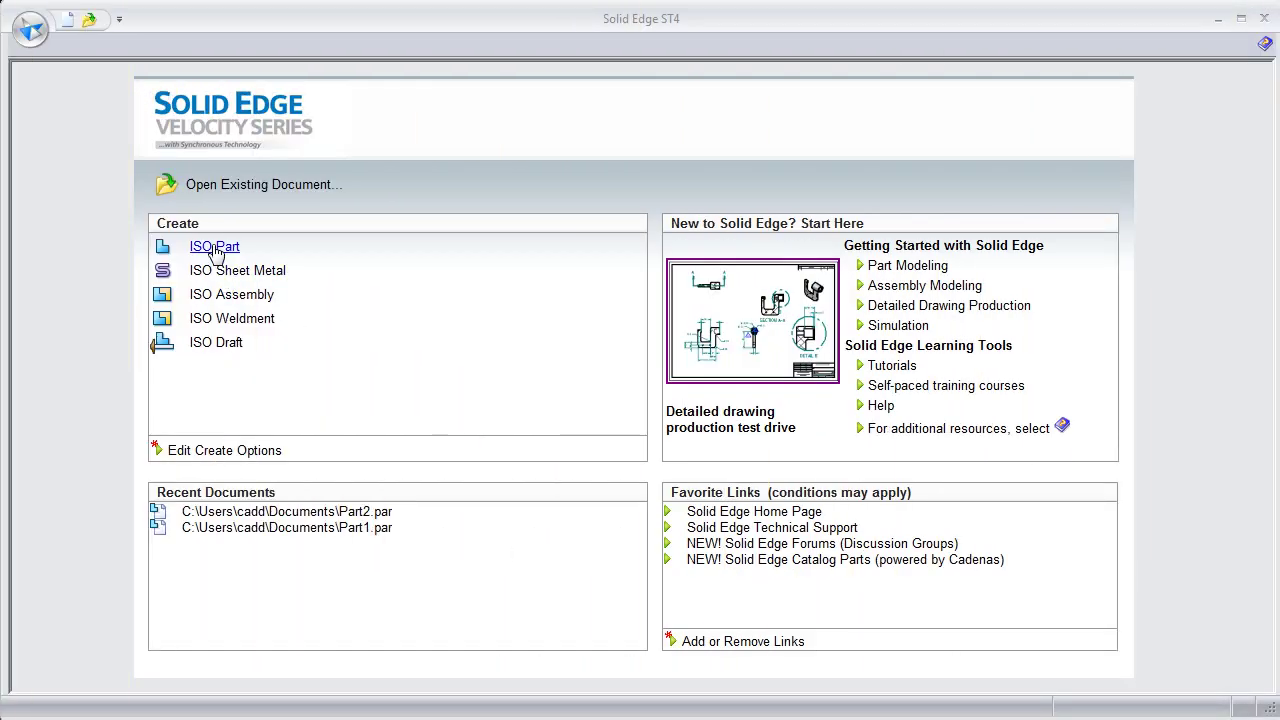
Step: Create a new ISO part and transition it from synchronous to ordered modeling
click(214, 248)
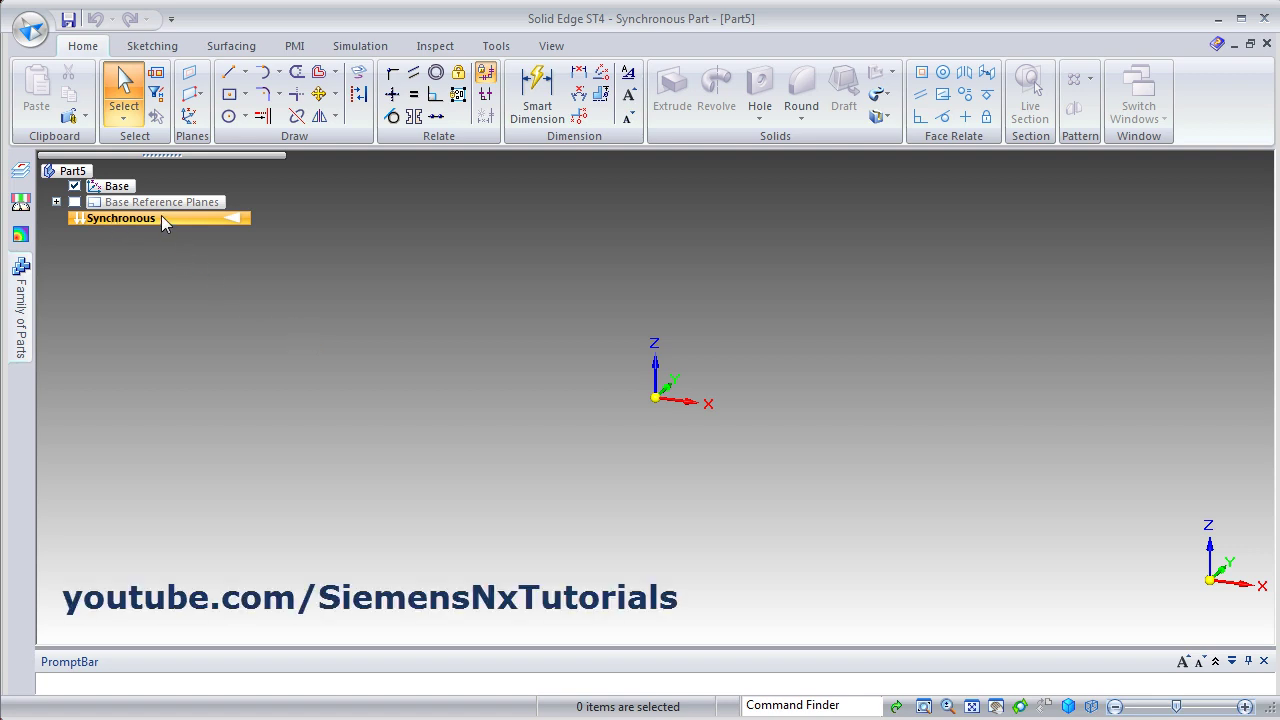
right_click(161, 215)
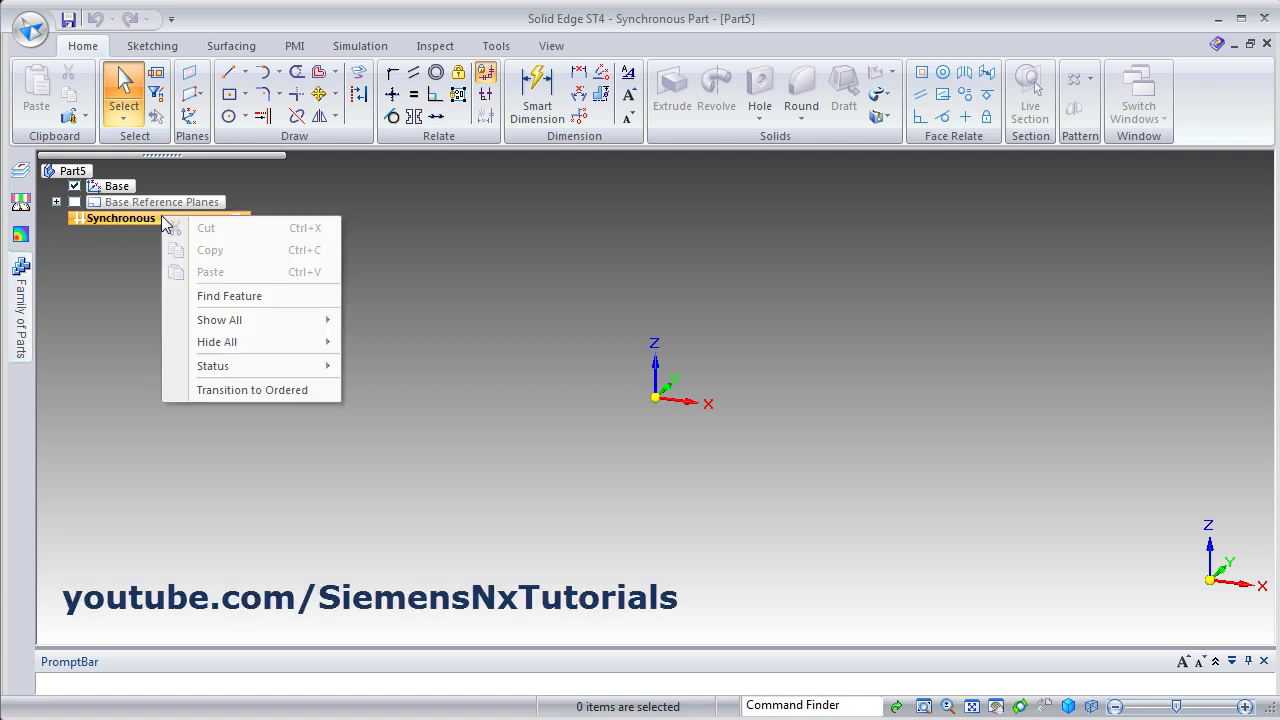
click(265, 390)
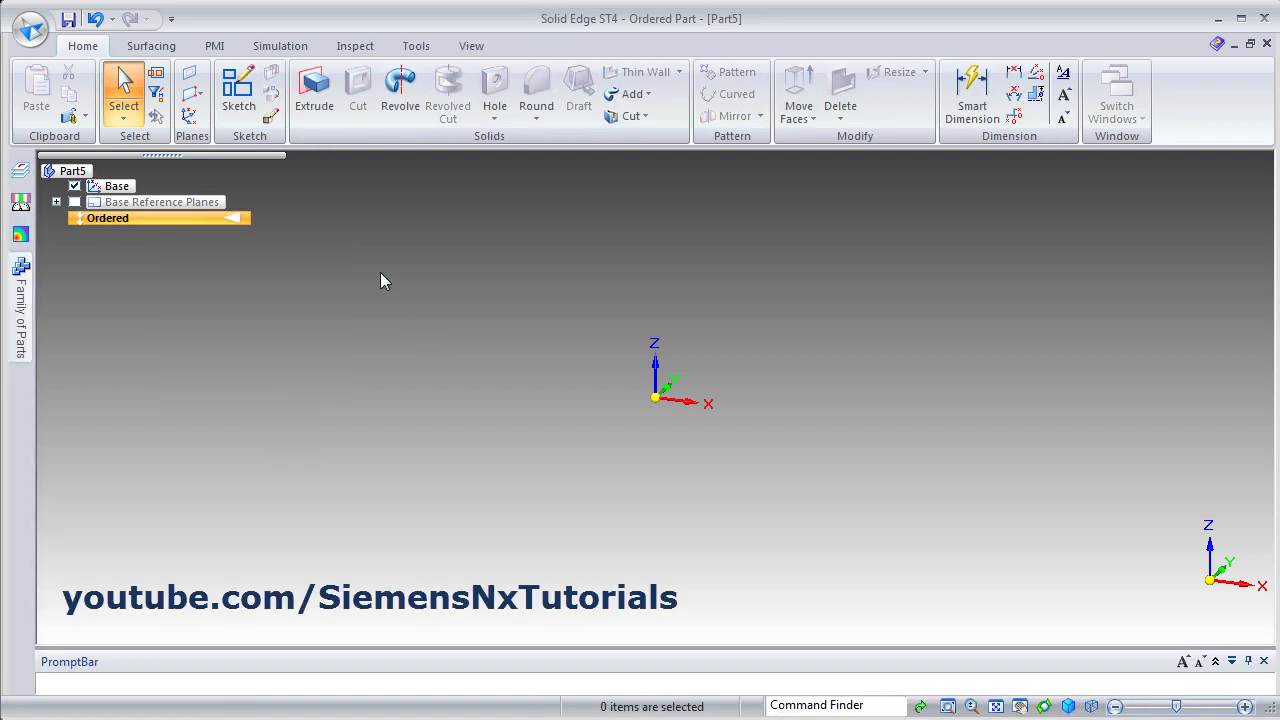
Step: Start an extrusion on the XY plane and sketch a centered rectangle about 163 by 101 mm at the origin
click(314, 95)
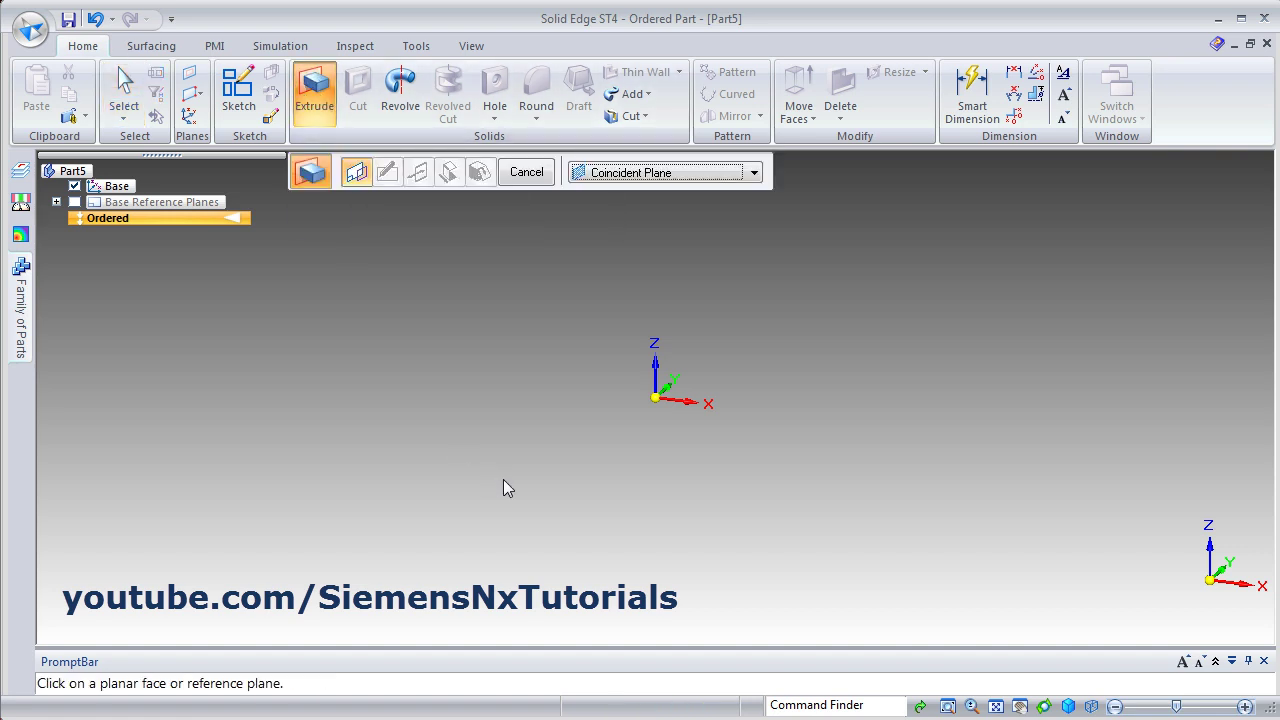
click(727, 395)
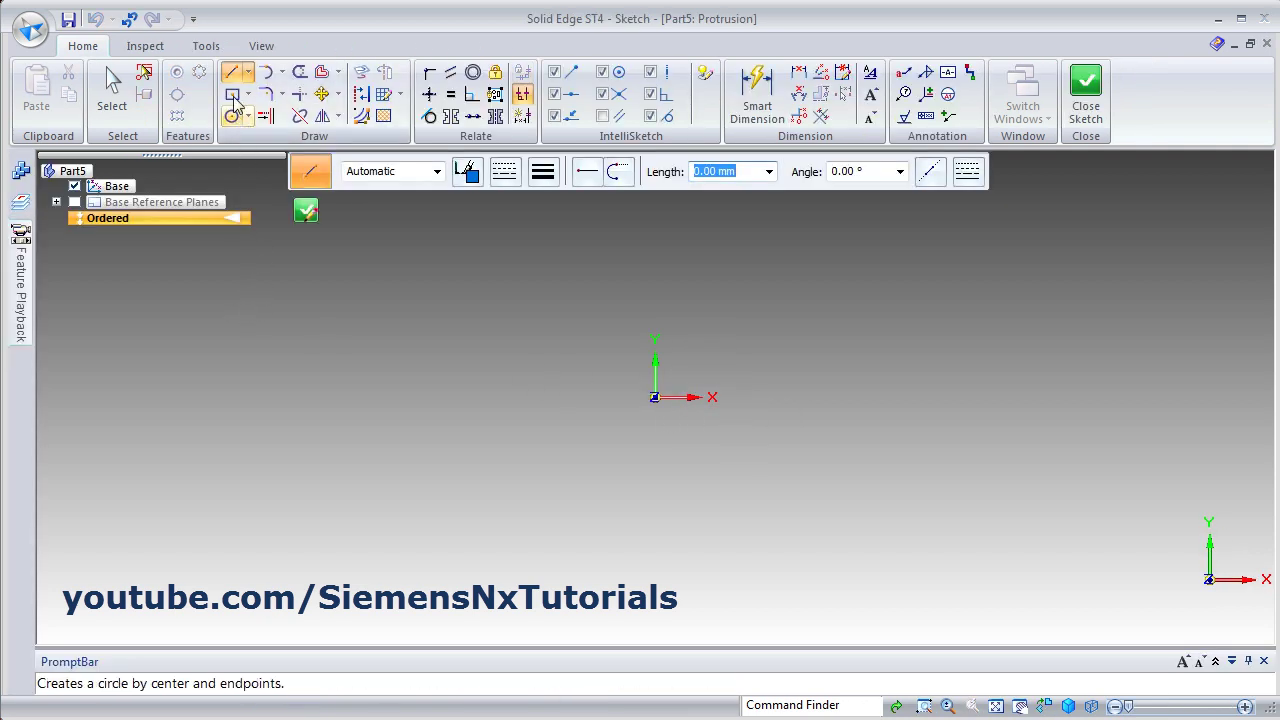
click(232, 95)
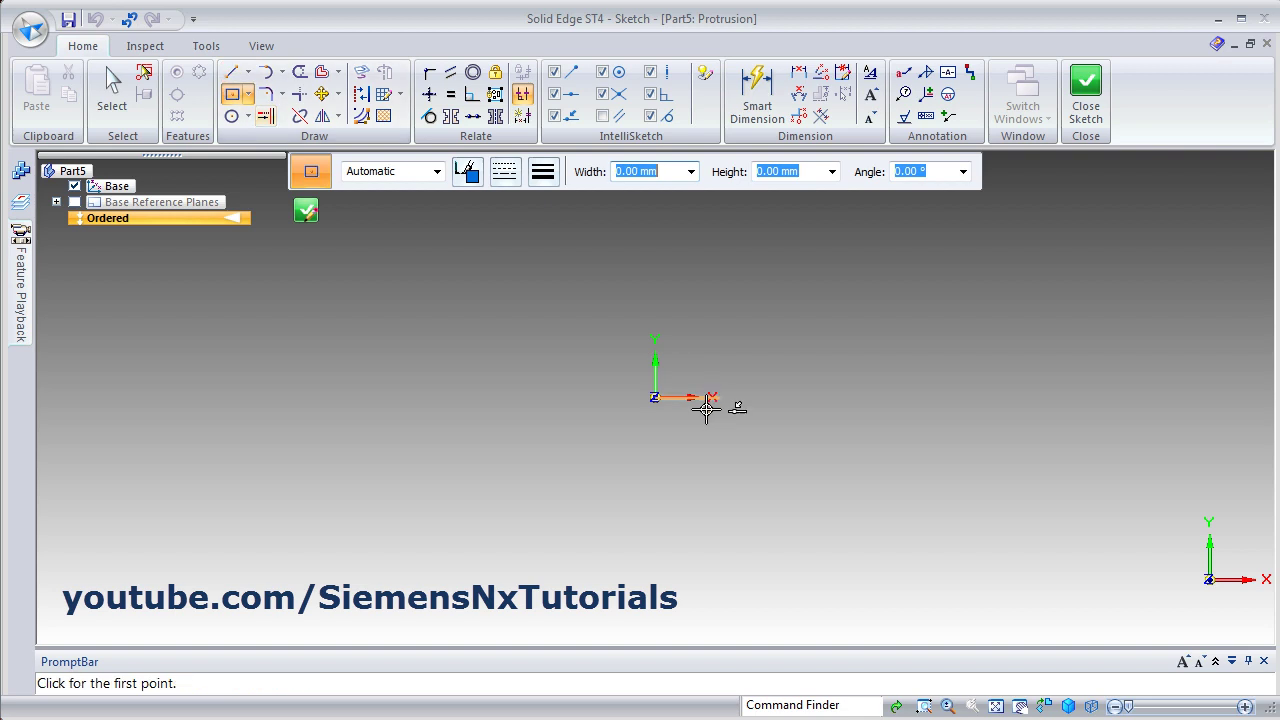
click(655, 397)
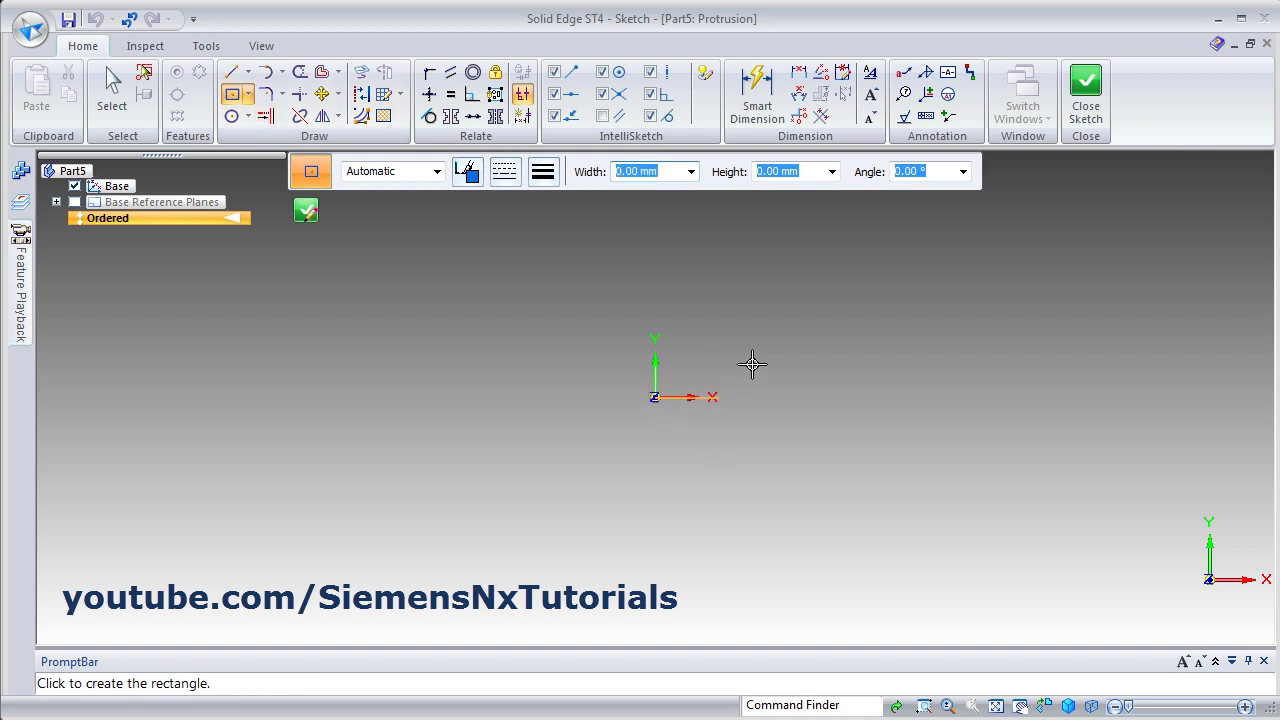
click(895, 249)
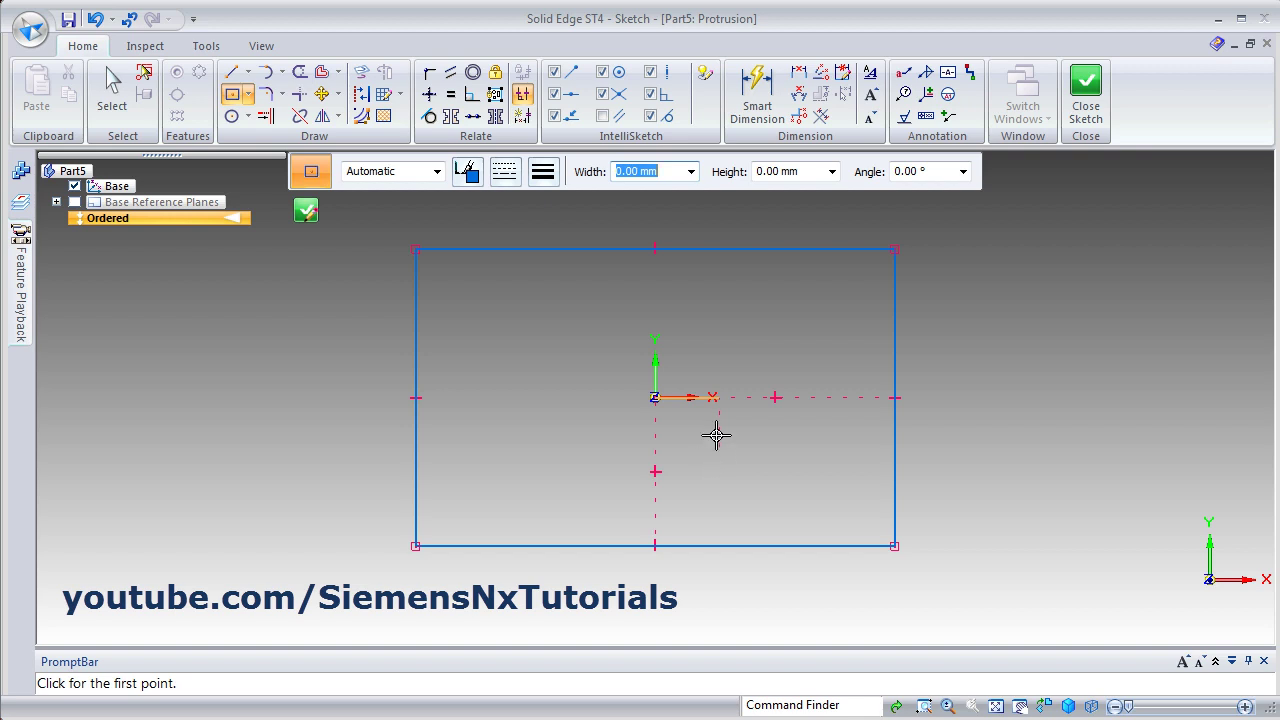
Step: Dimension the rectangle's bottom edge to 150 mm and its right edge to 100 mm
click(757, 95)
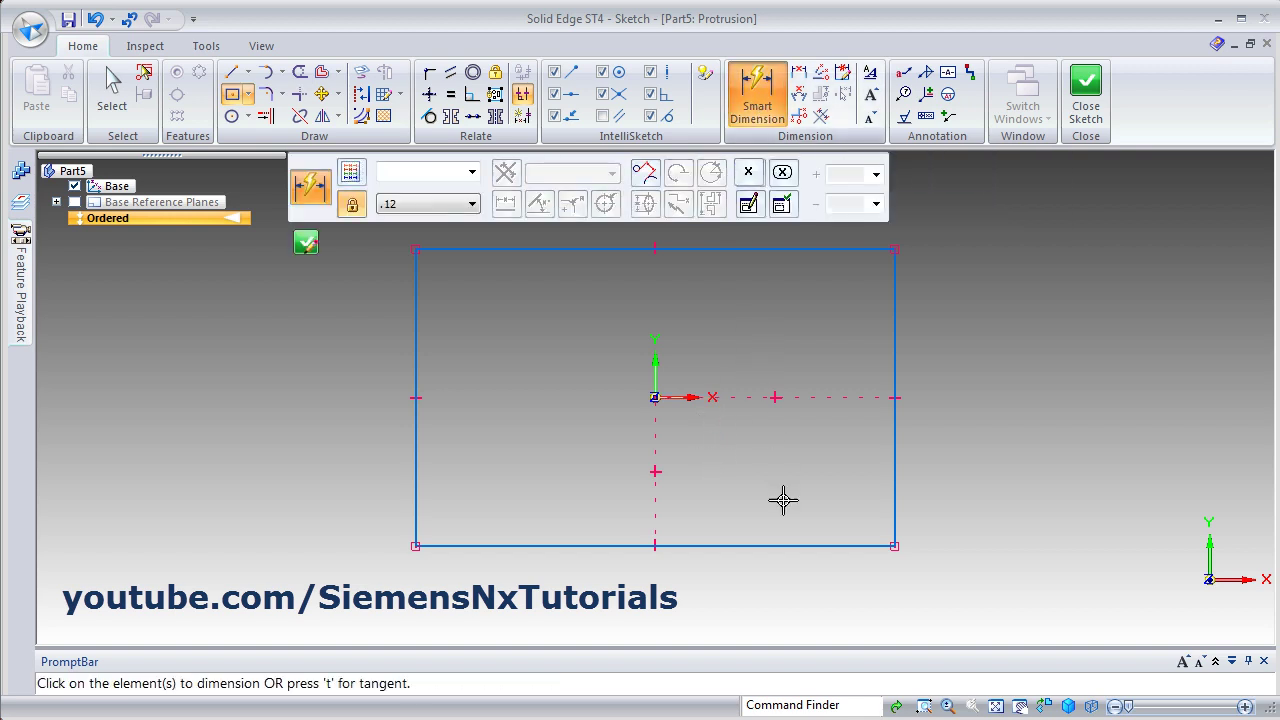
click(710, 546)
click(684, 598)
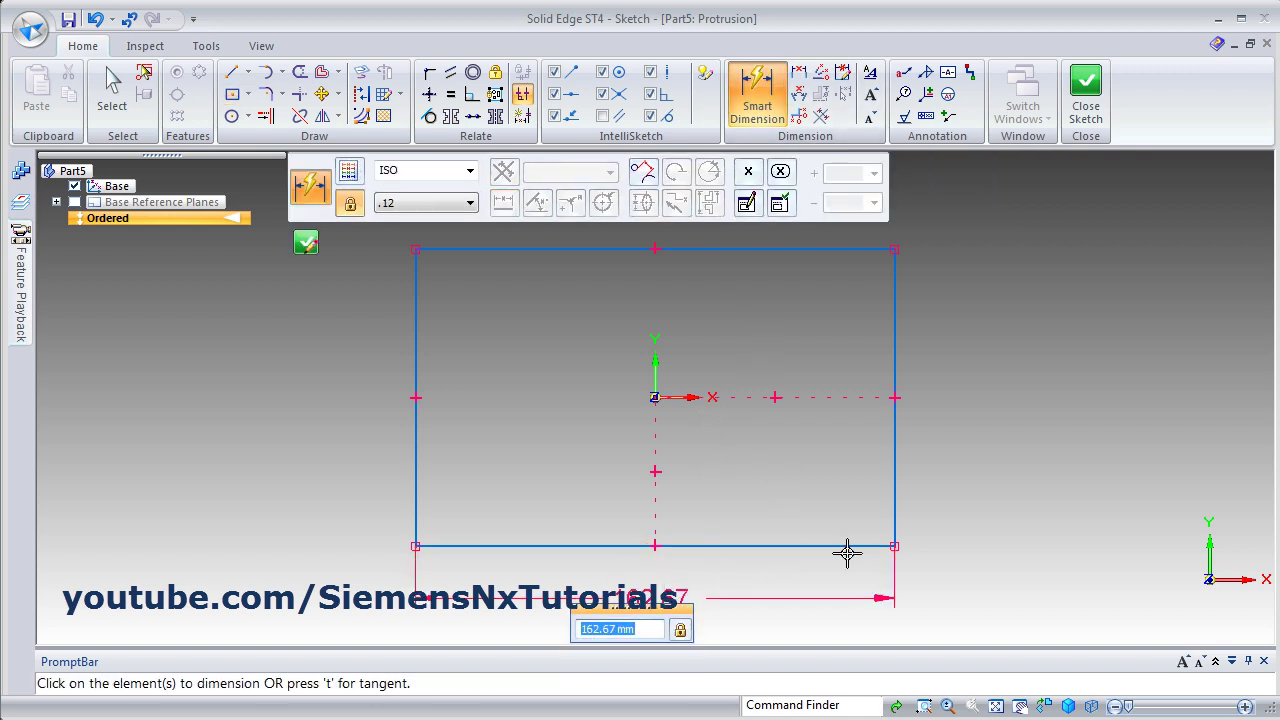
text(150)
key(Return)
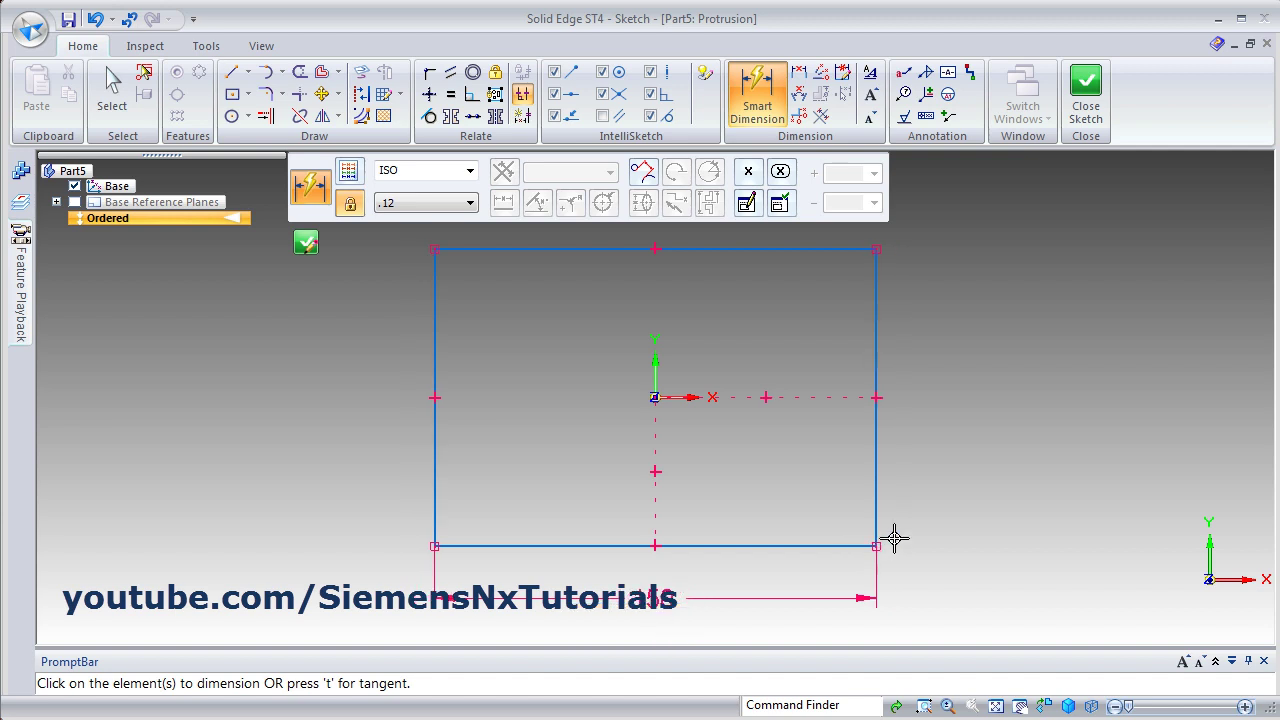
click(878, 462)
click(1005, 406)
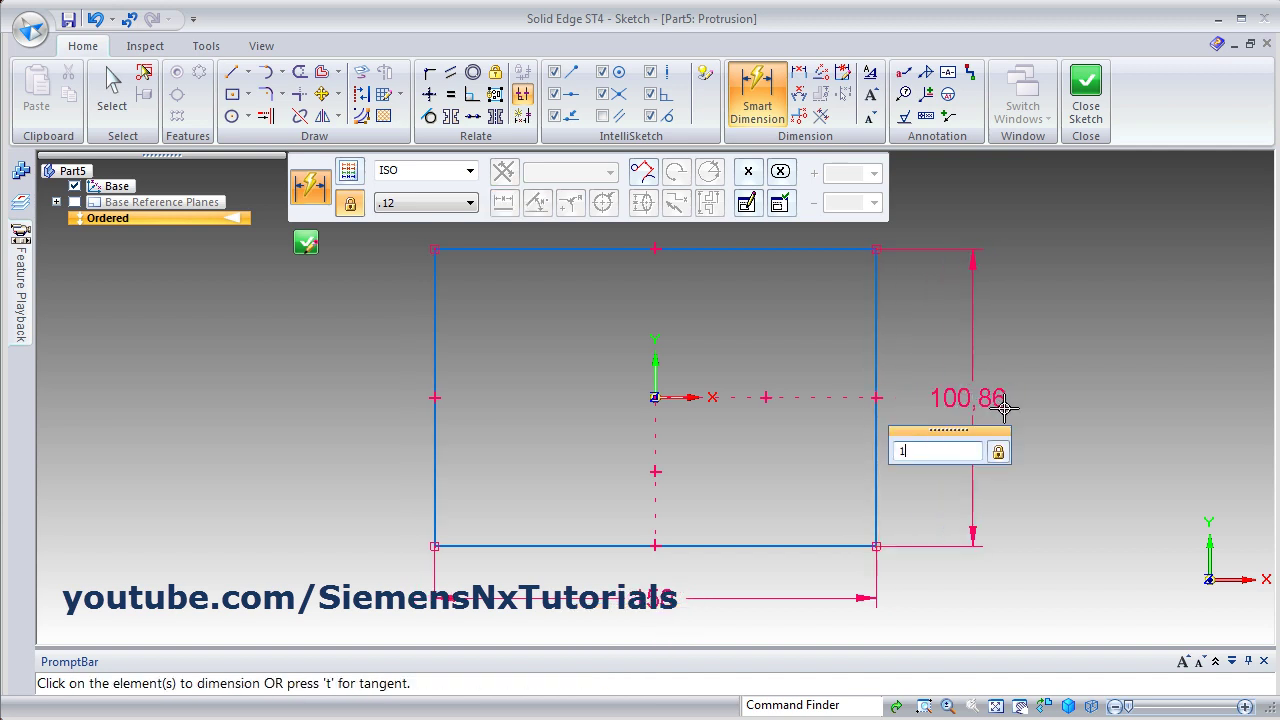
key(Return)
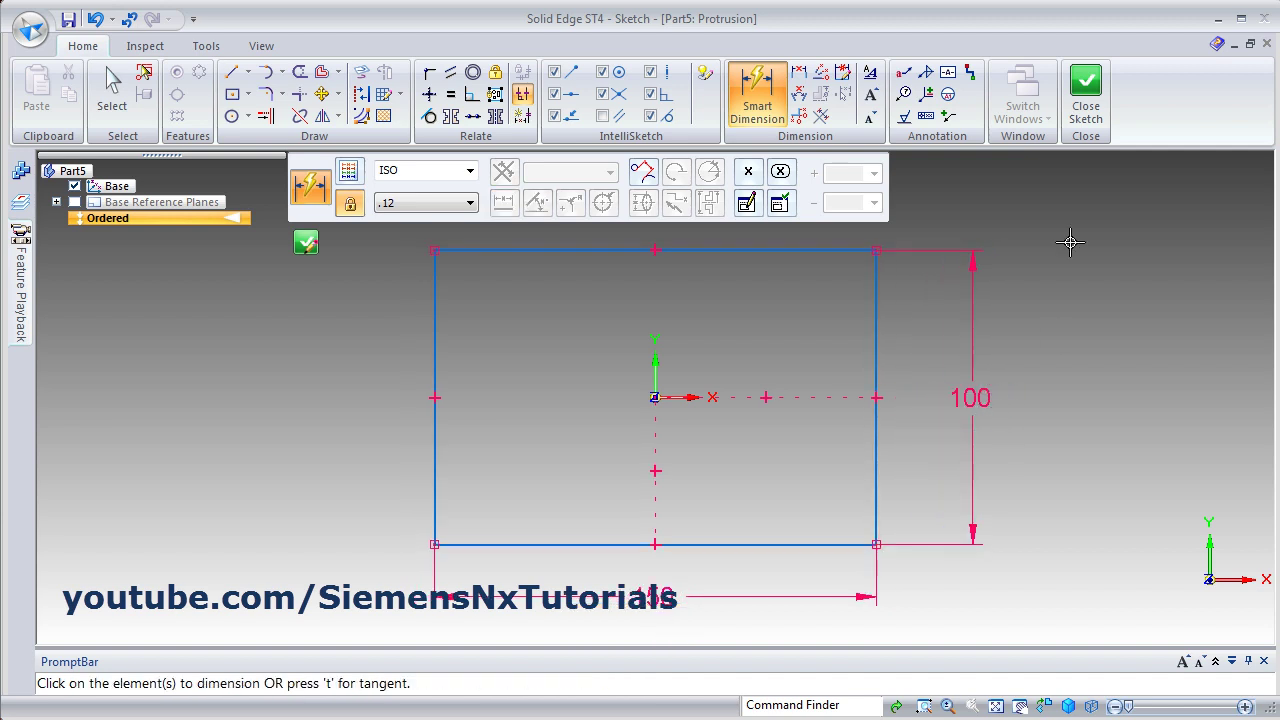
Step: Close the sketch and extrude the rectangle 20 mm upward to form the base plate
click(1087, 112)
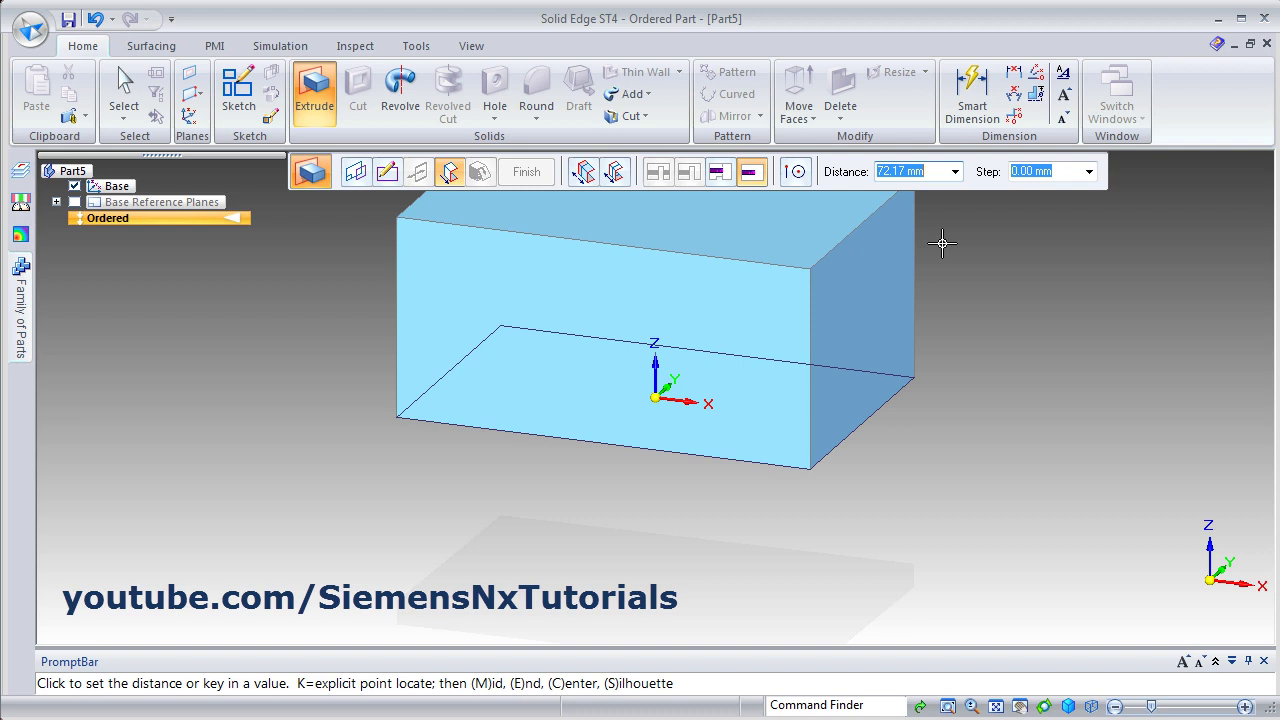
key(Return)
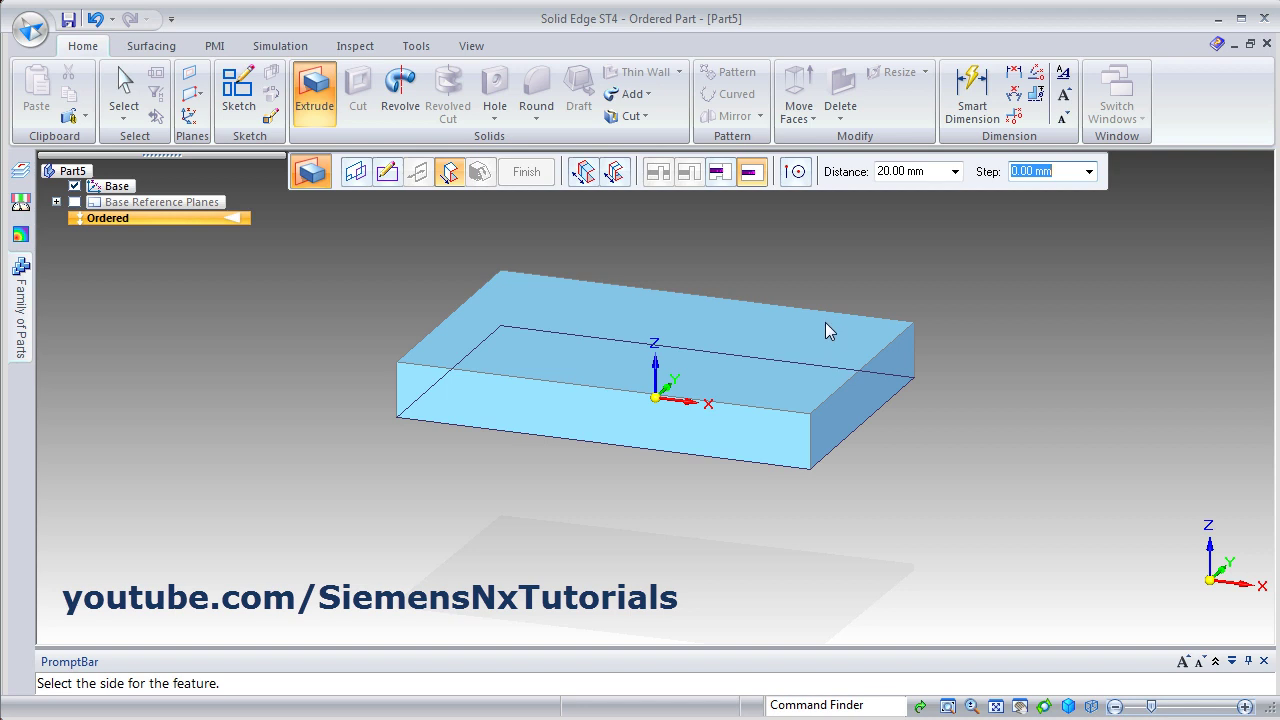
click(826, 324)
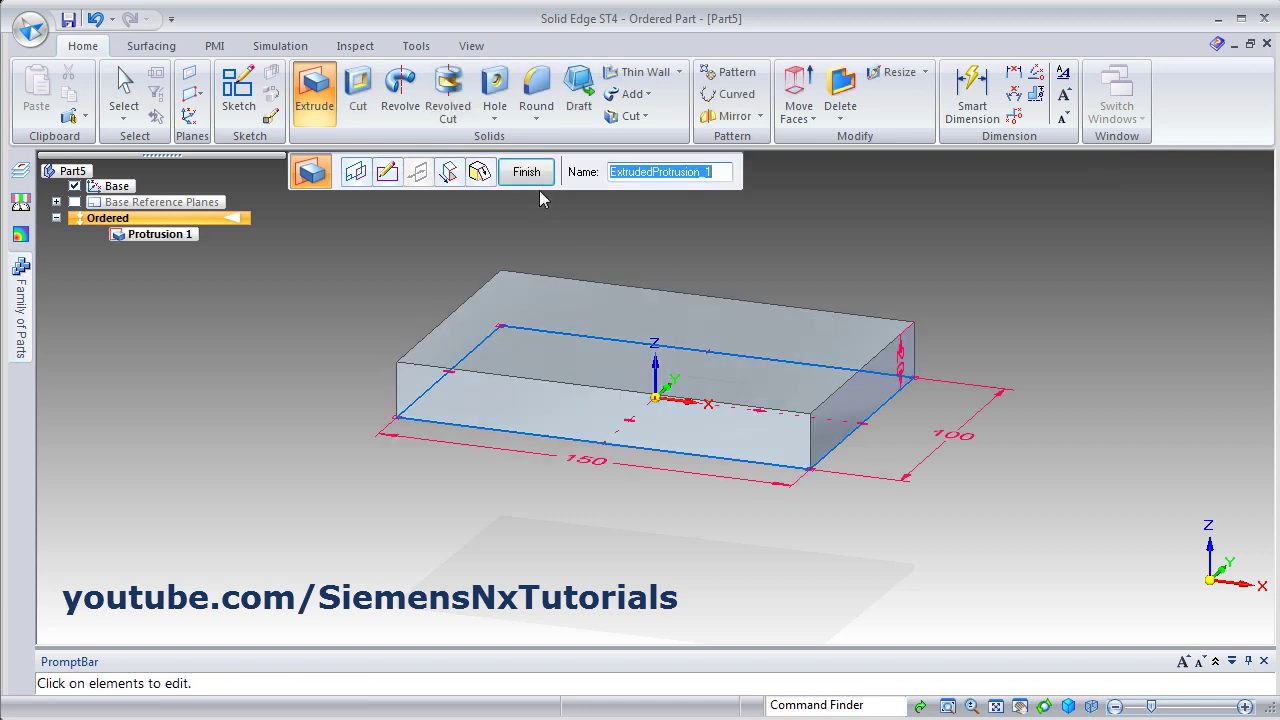
click(527, 174)
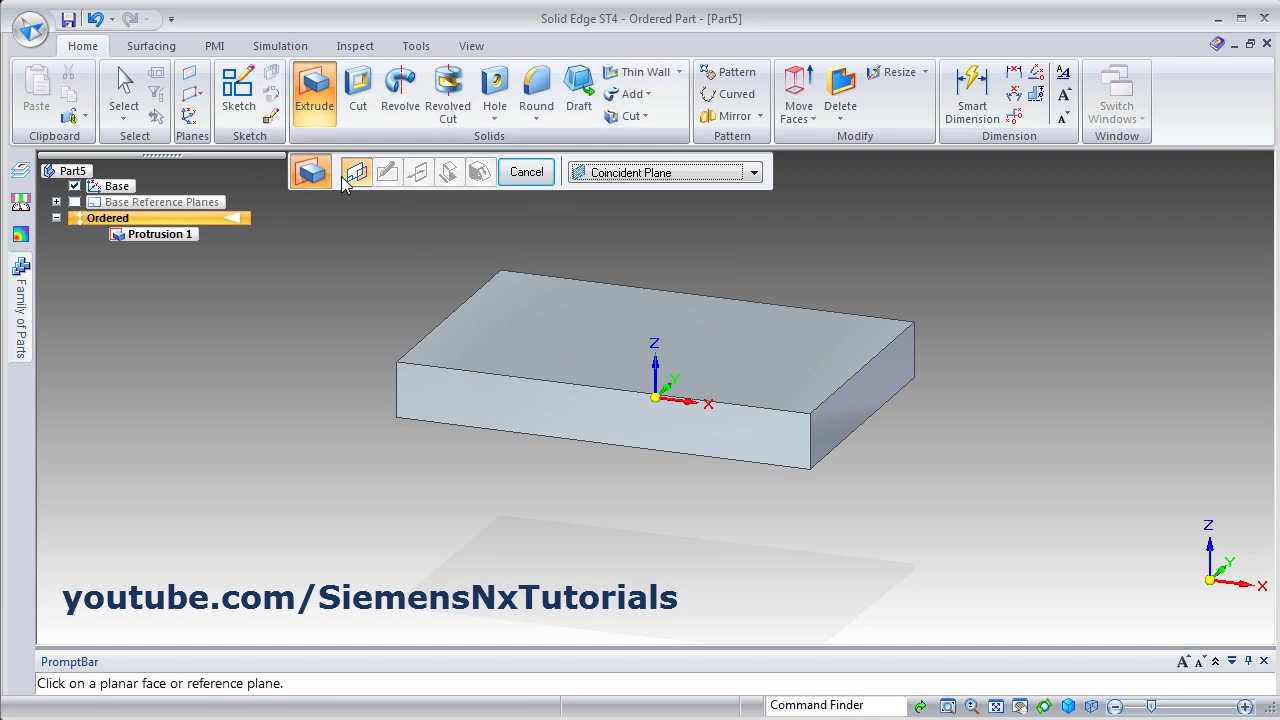
Step: Sketch a small two-point rectangle on the plate's top face, starting from its front-left corner, for a second extrusion
scroll(580, 240, up, 2)
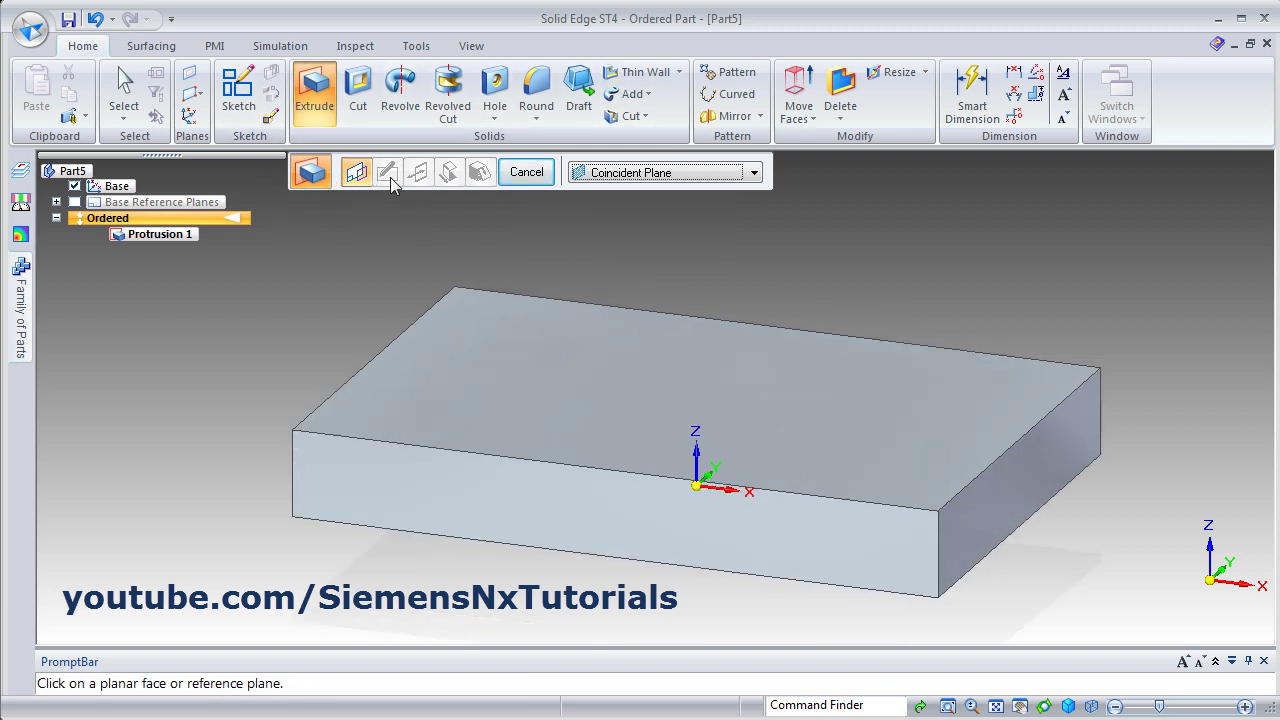
click(576, 412)
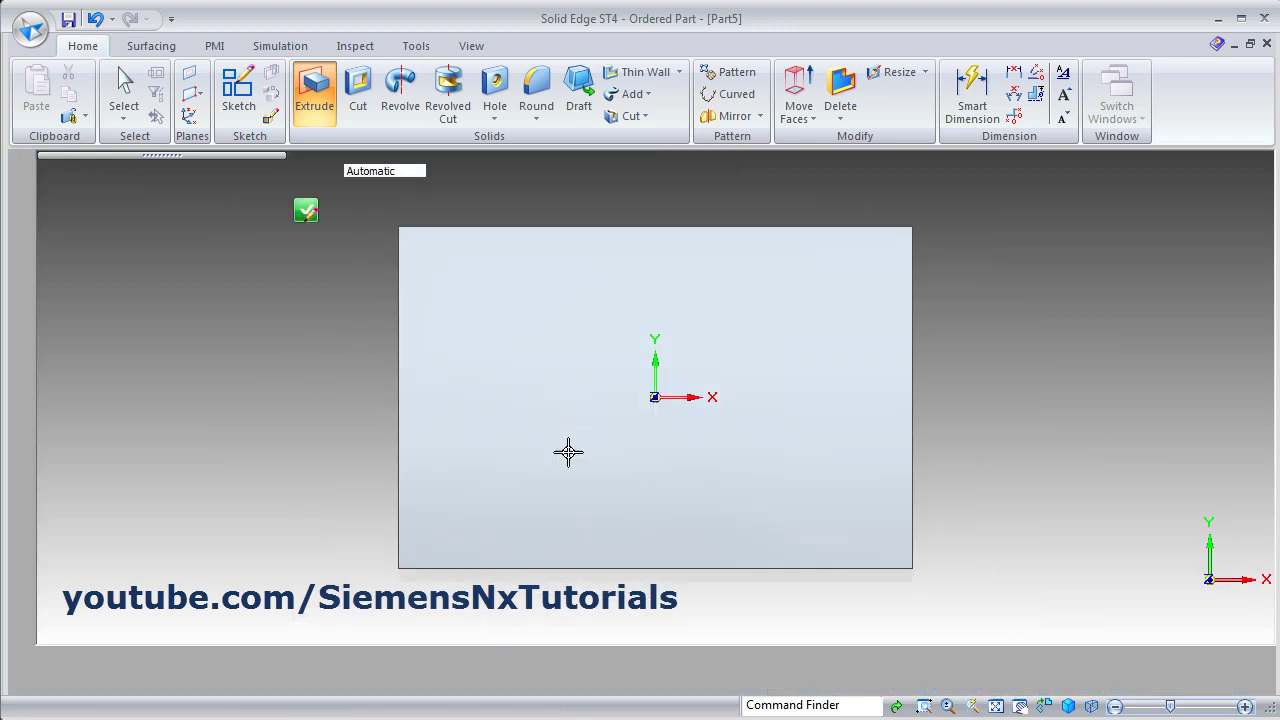
click(248, 94)
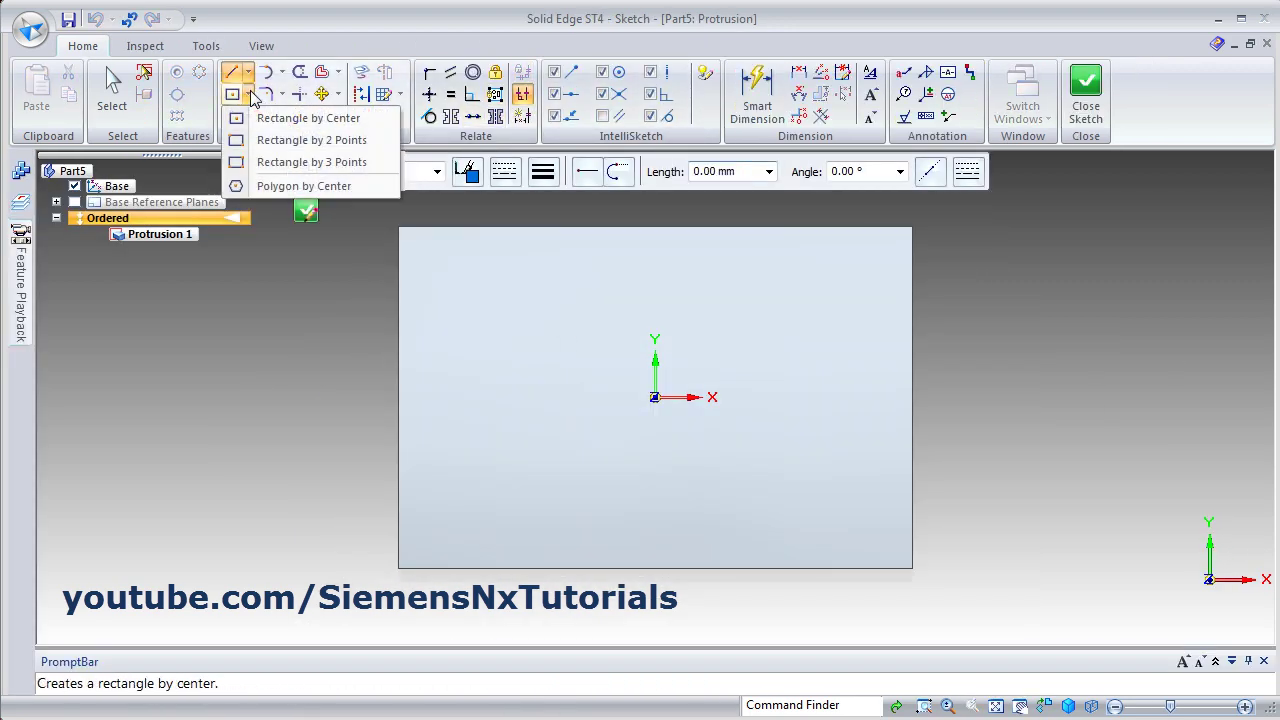
click(258, 140)
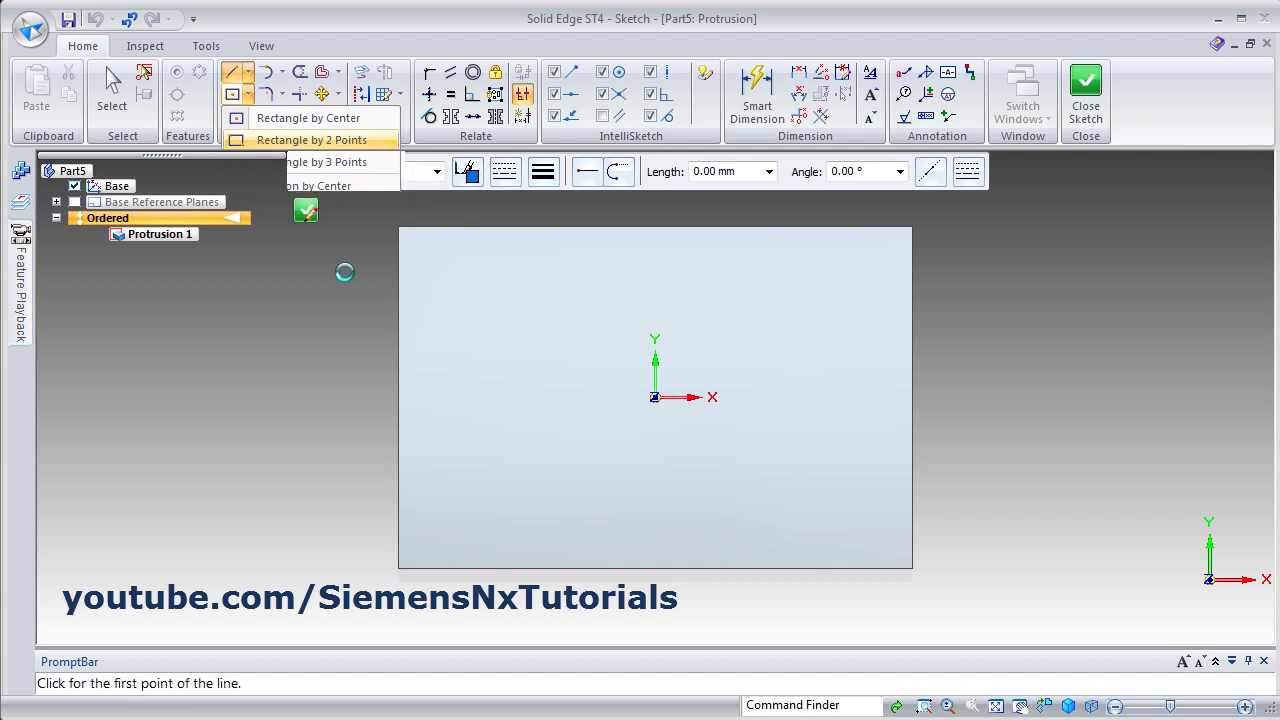
click(398, 567)
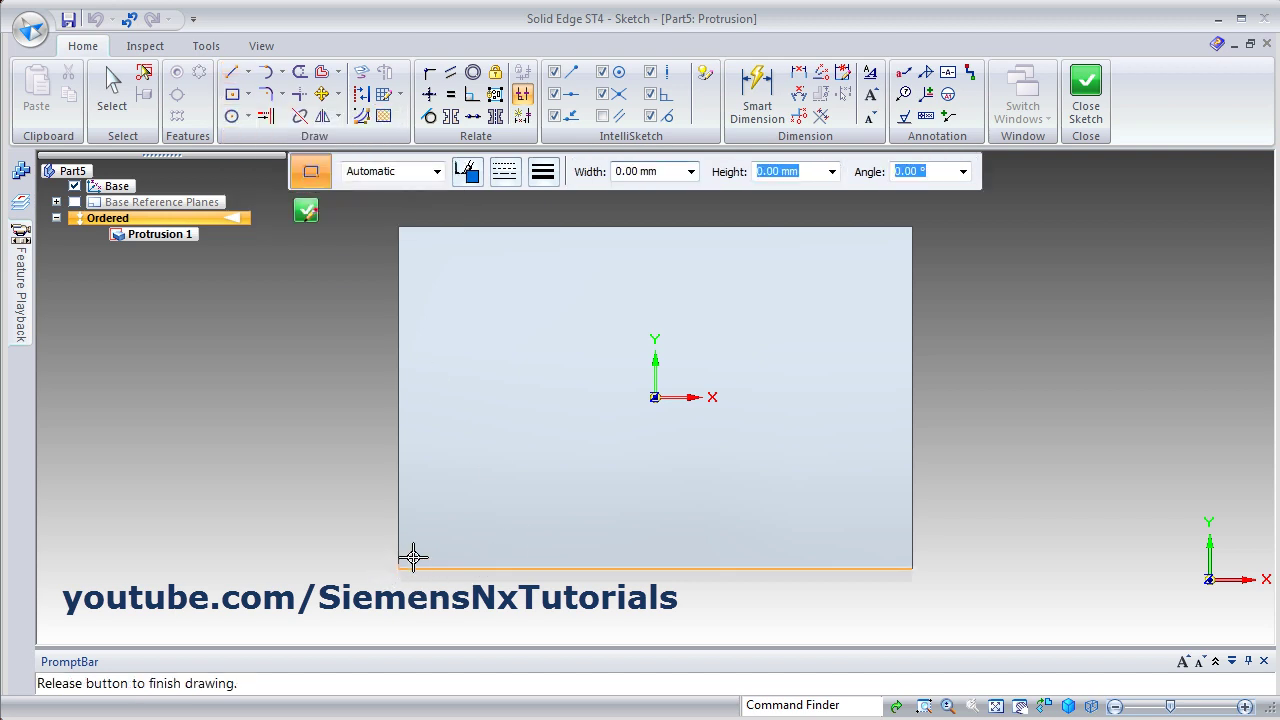
click(557, 494)
Step: Close the sketch, extrude the corner rectangle 50 mm upward from the plate, and leave the Extrude command
click(1090, 100)
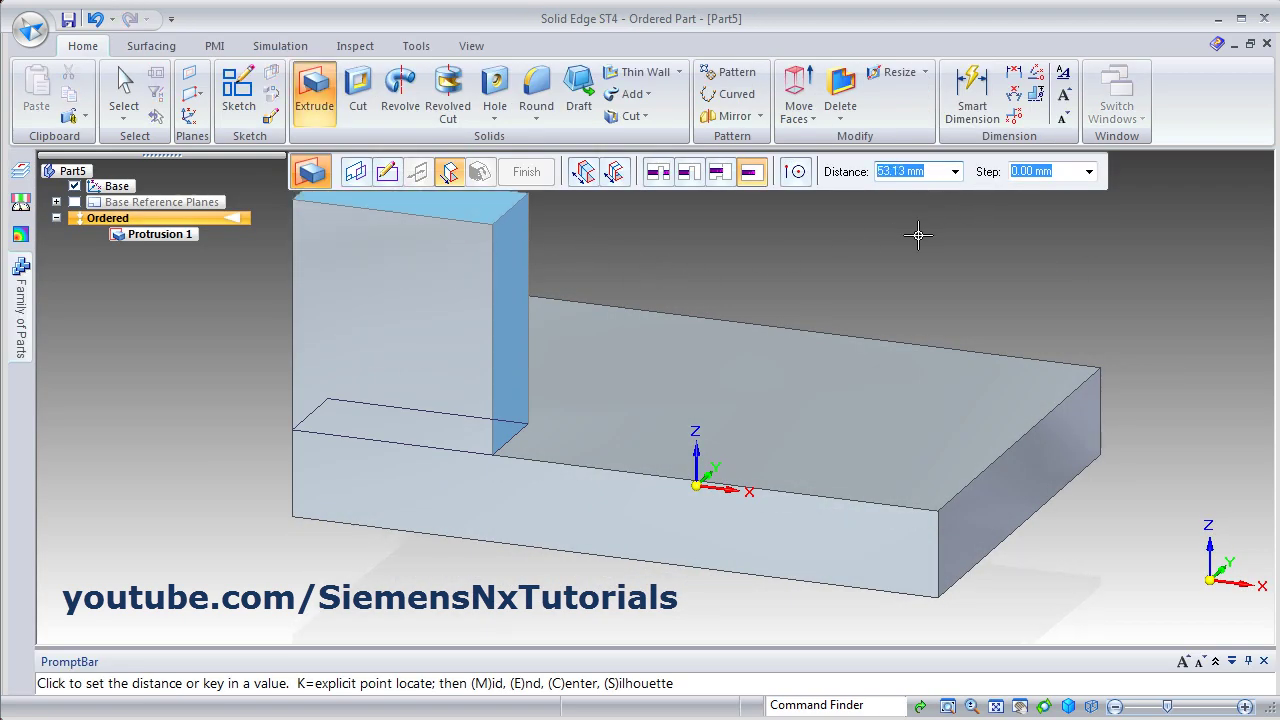
key(Return)
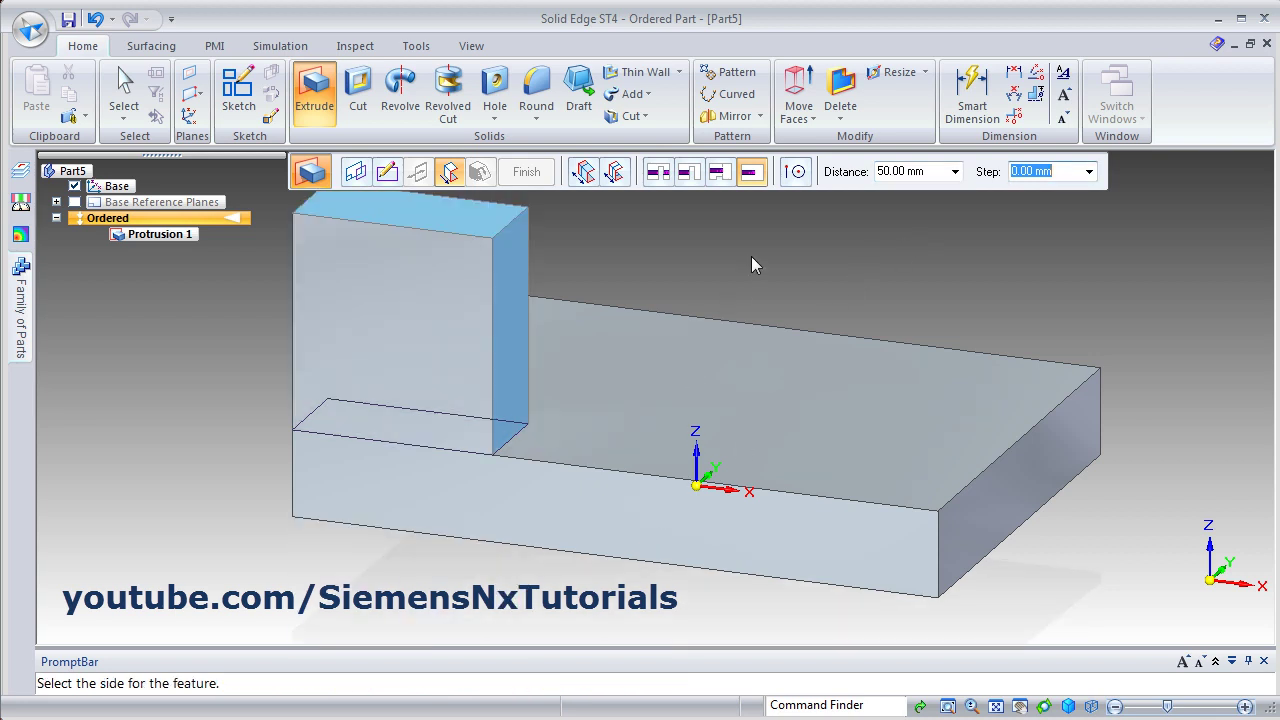
click(751, 258)
click(526, 172)
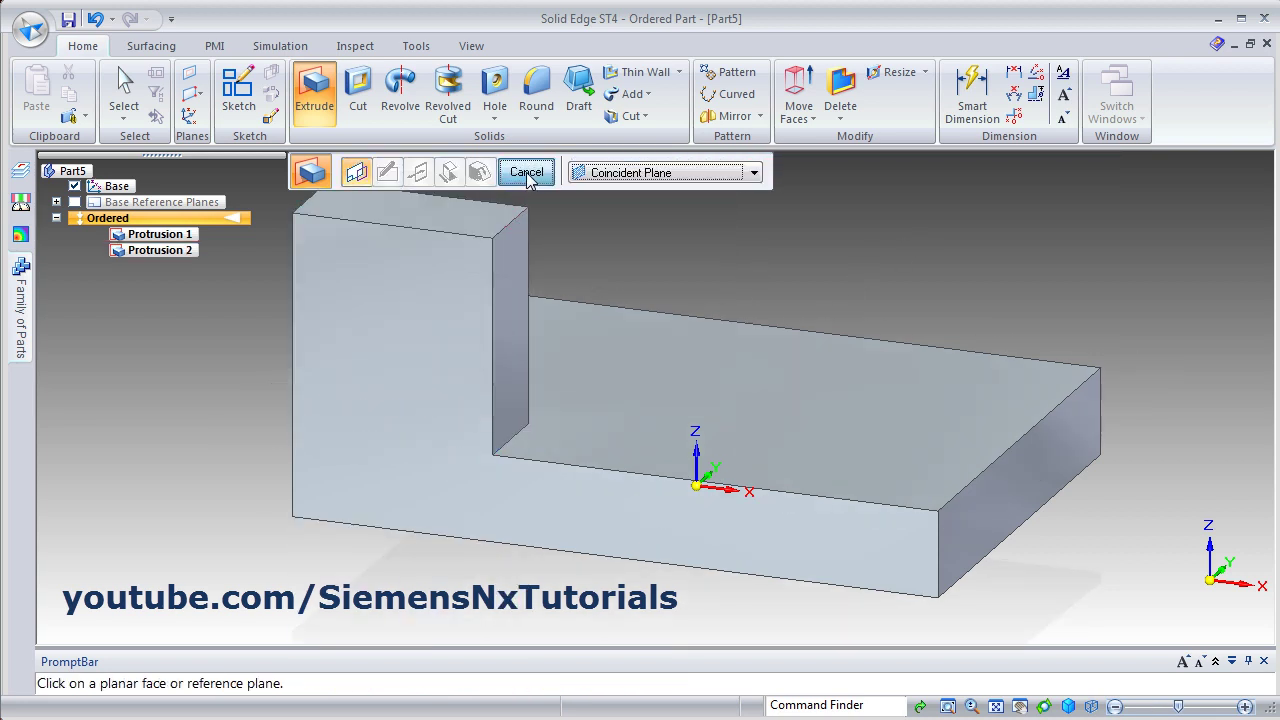
click(526, 172)
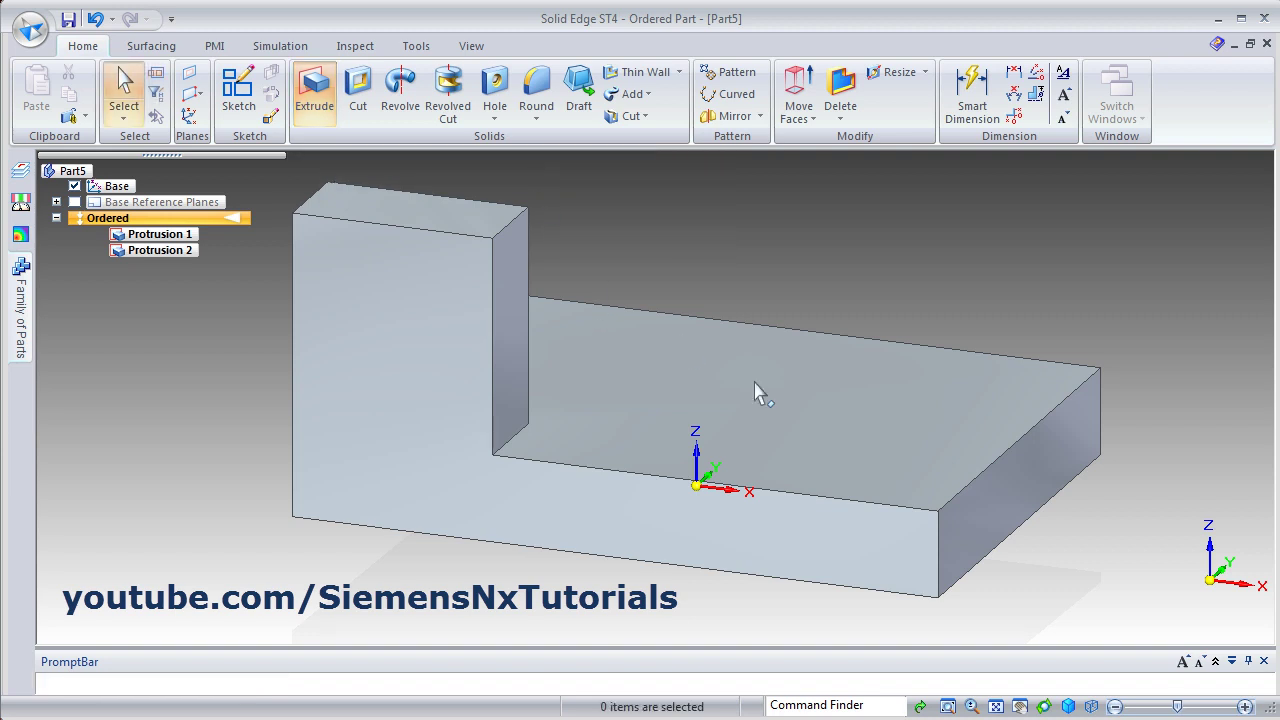
Step: Start a cut on the plate's top face and sketch a rectangle about 42 by 28 mm centered on the origin
scroll(765, 418, down, 2)
middle_drag(845, 435, 731, 500)
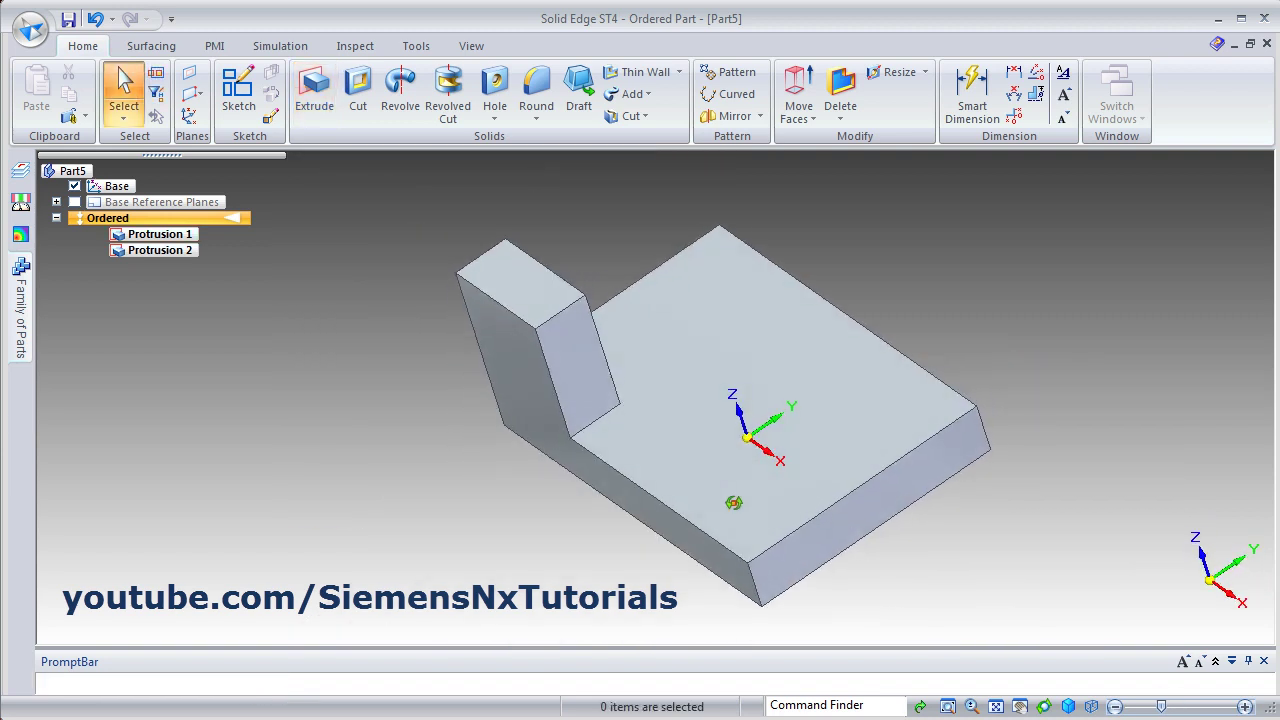
click(357, 93)
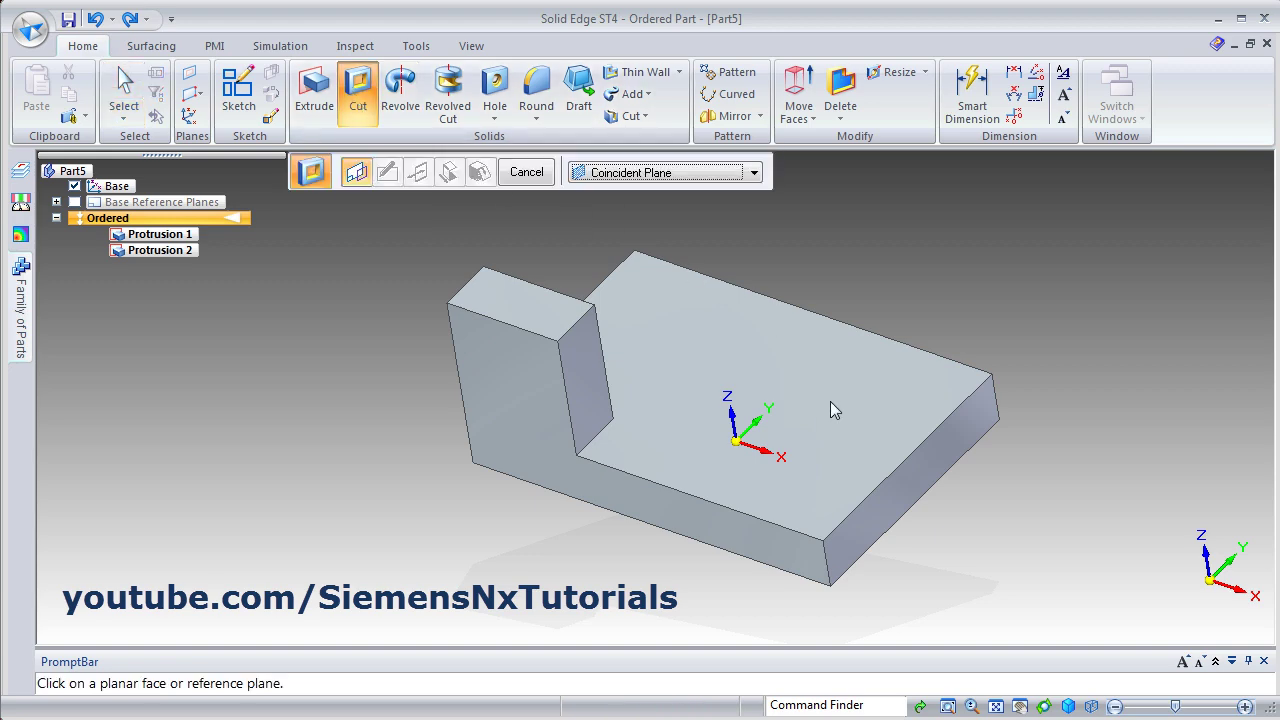
click(831, 444)
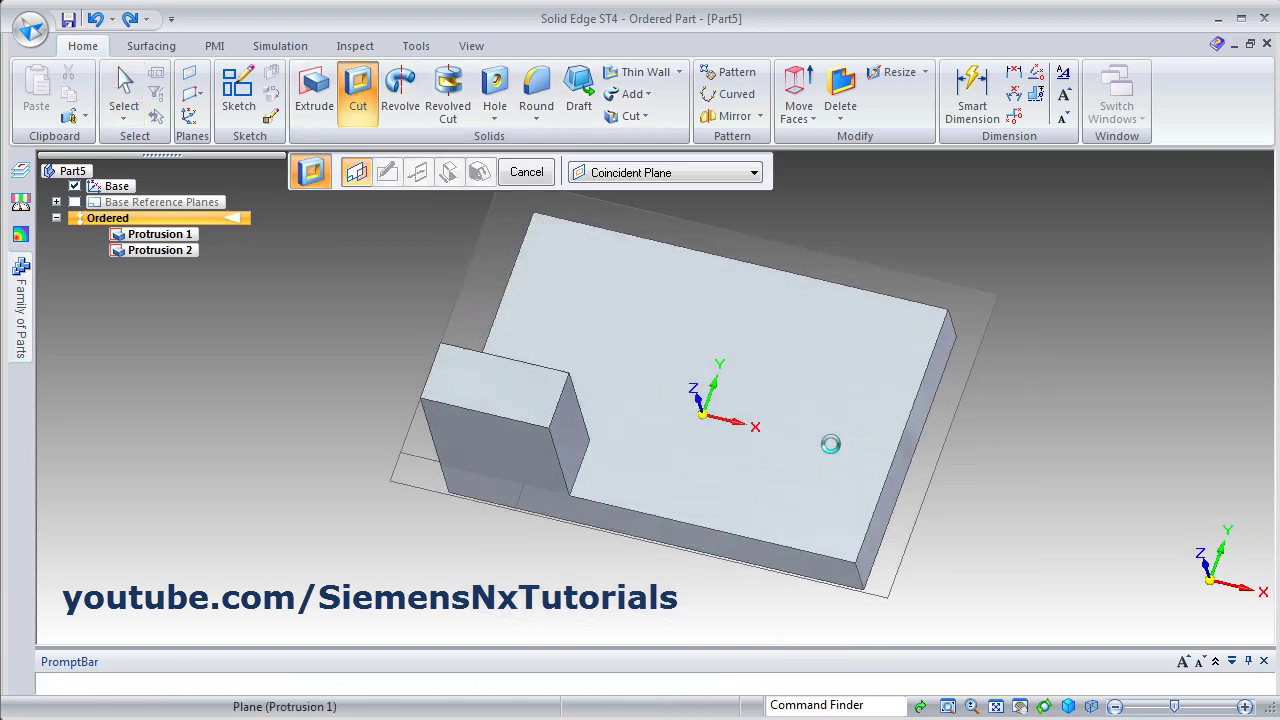
click(232, 94)
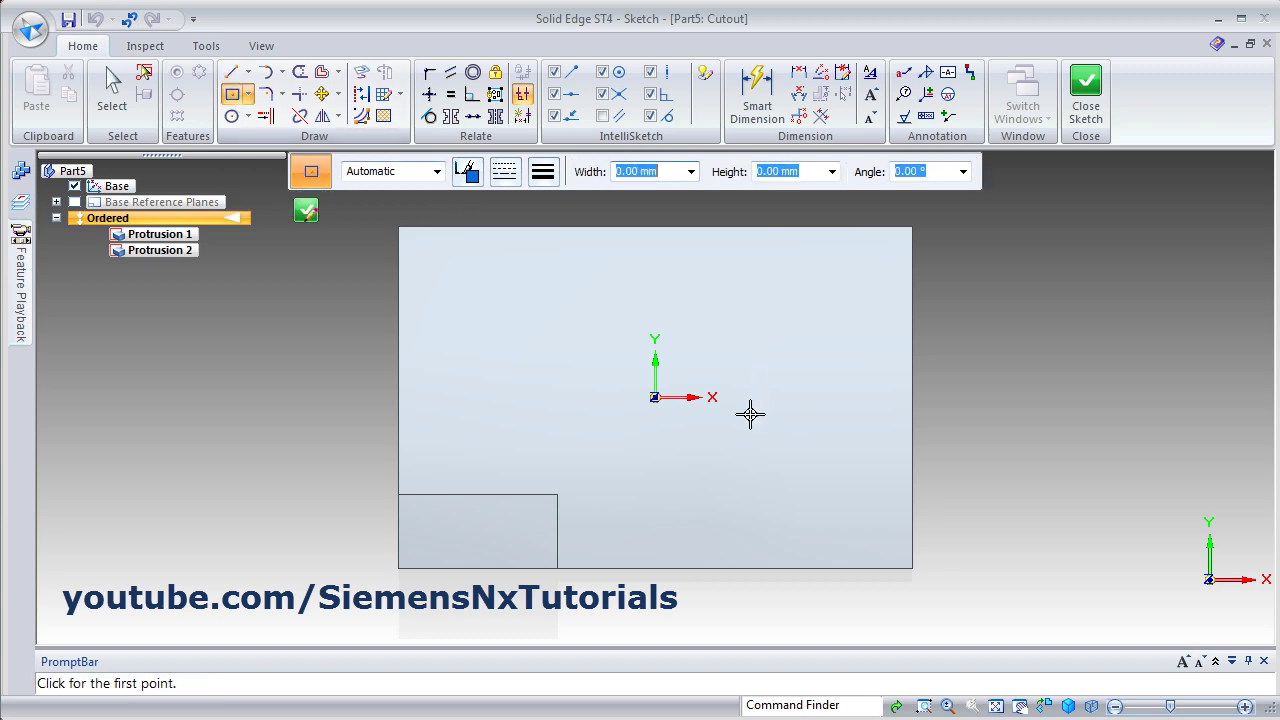
click(653, 397)
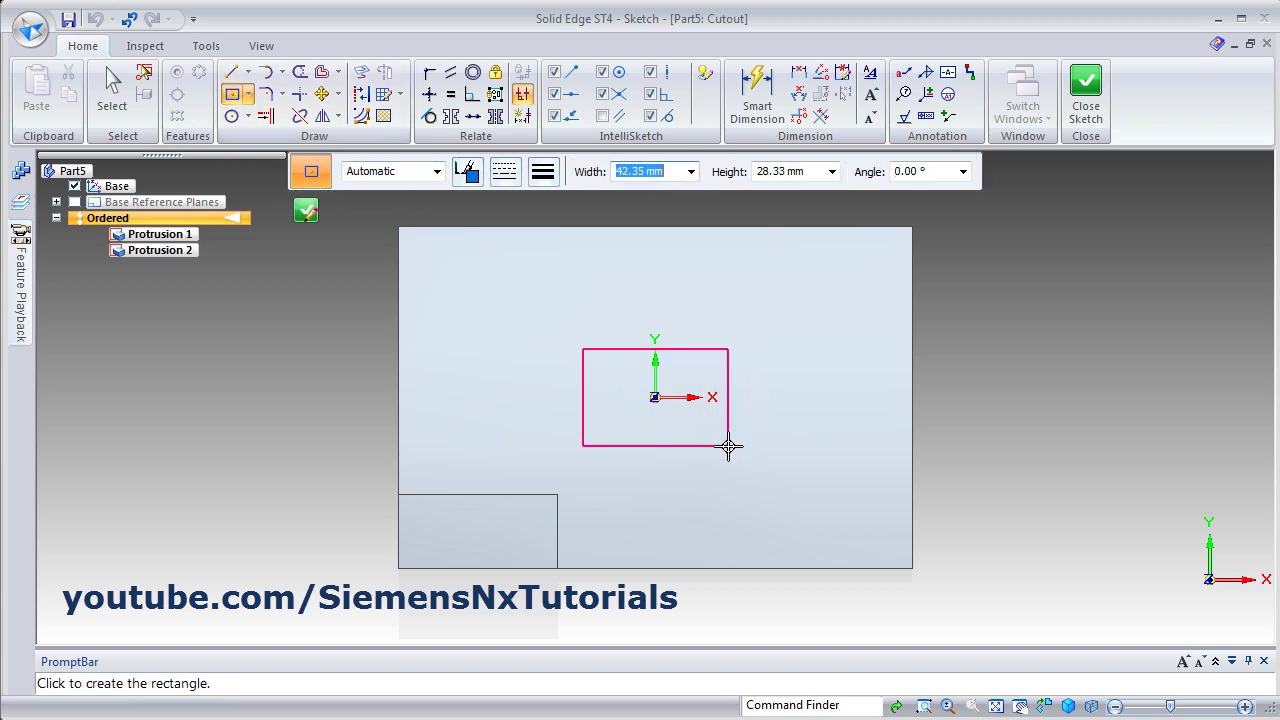
click(728, 446)
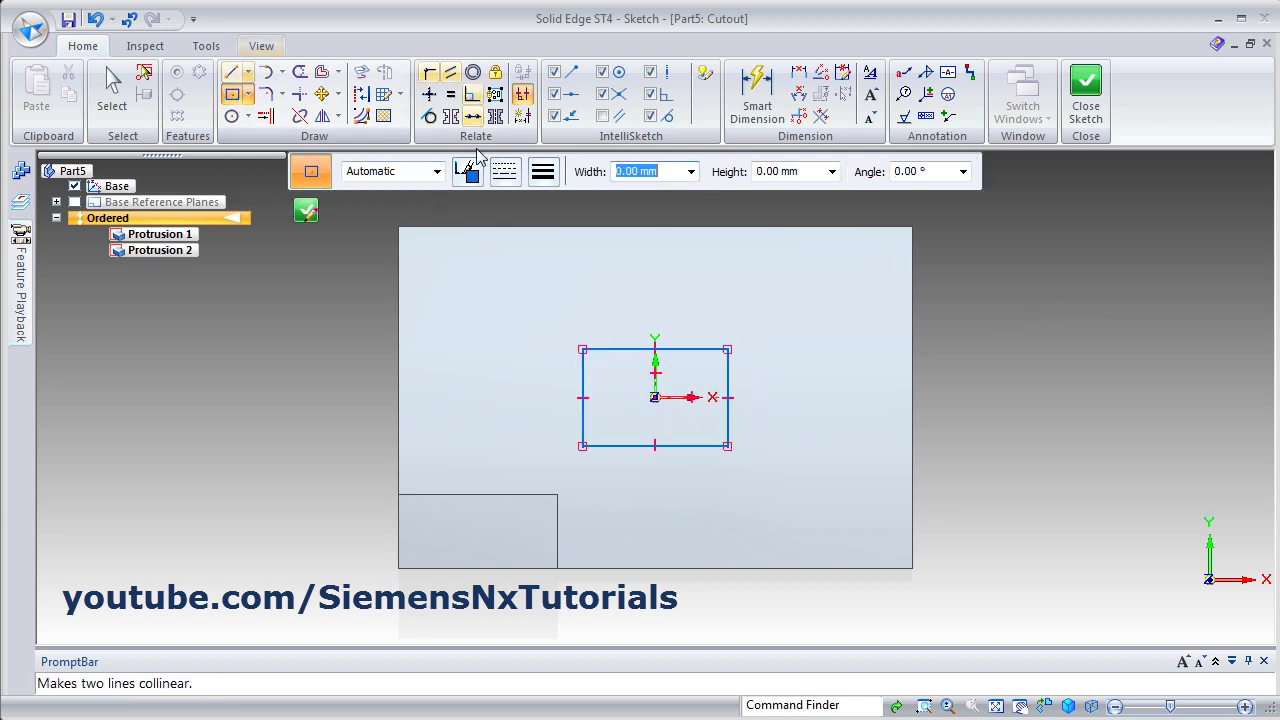
Step: Close the sketch, cut the rectangle 20 mm deep downward into the plate, and leave the Cut command
click(1090, 112)
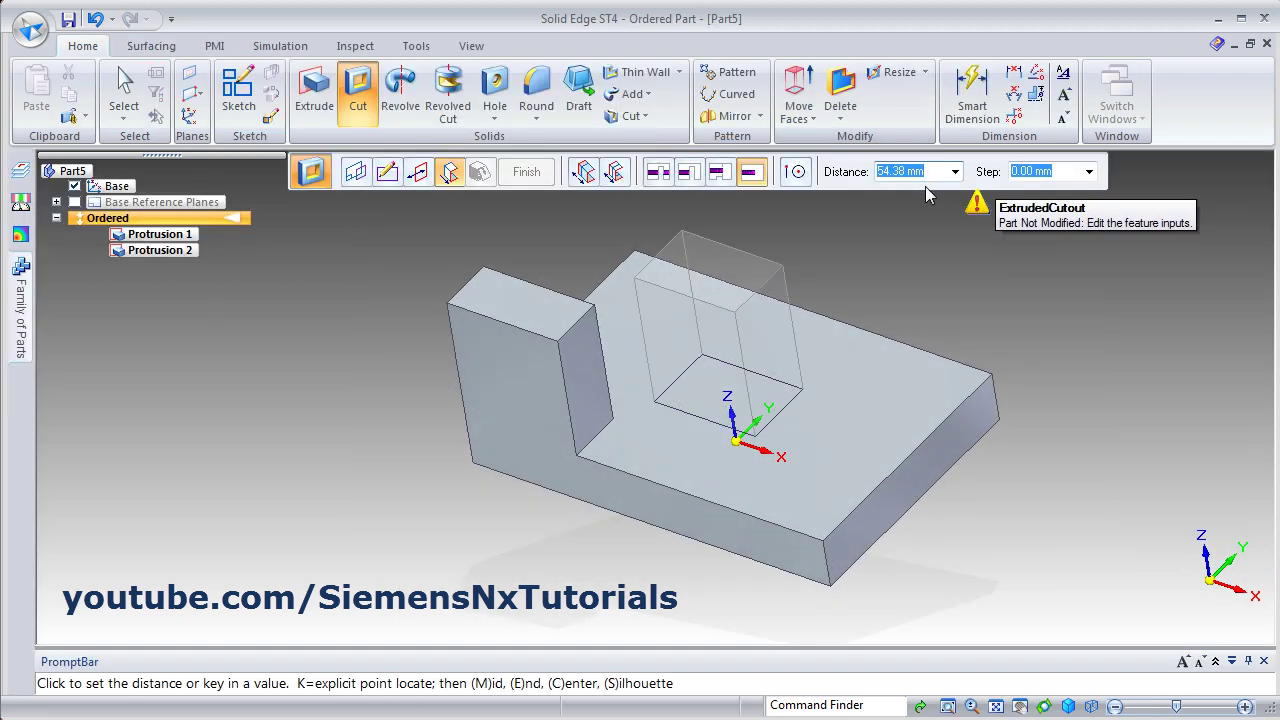
text(20)
key(Return)
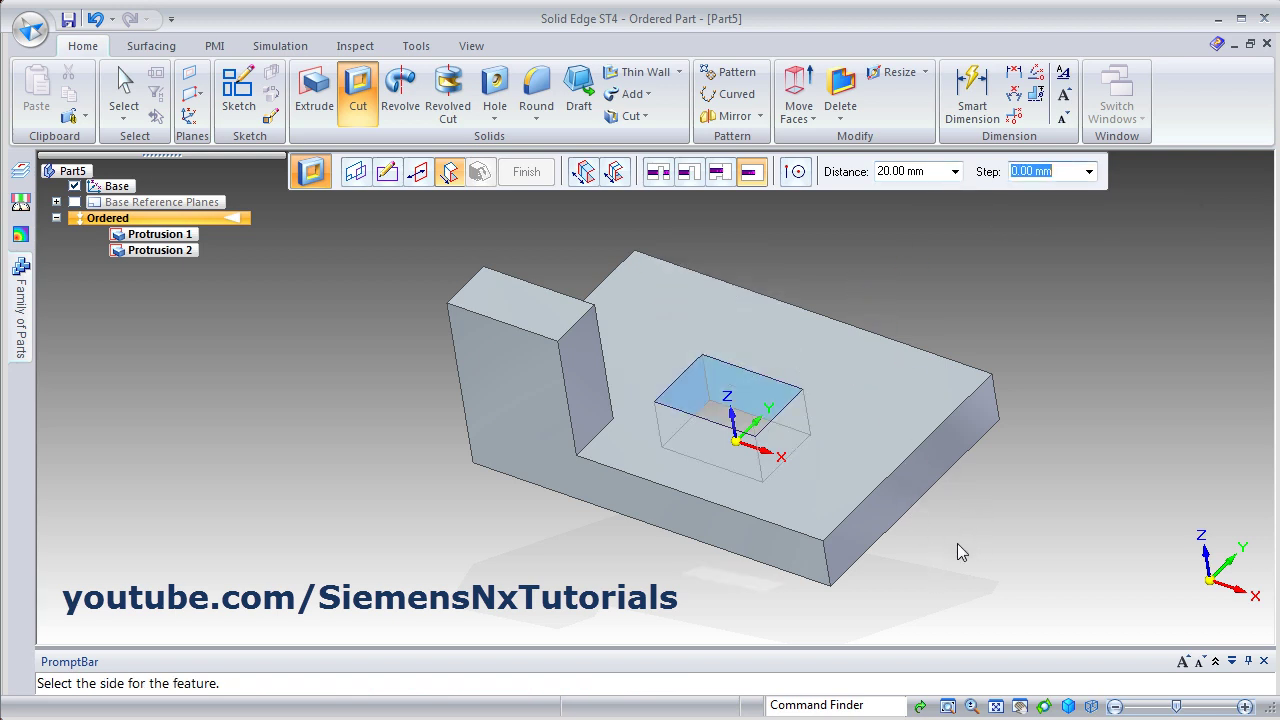
click(956, 558)
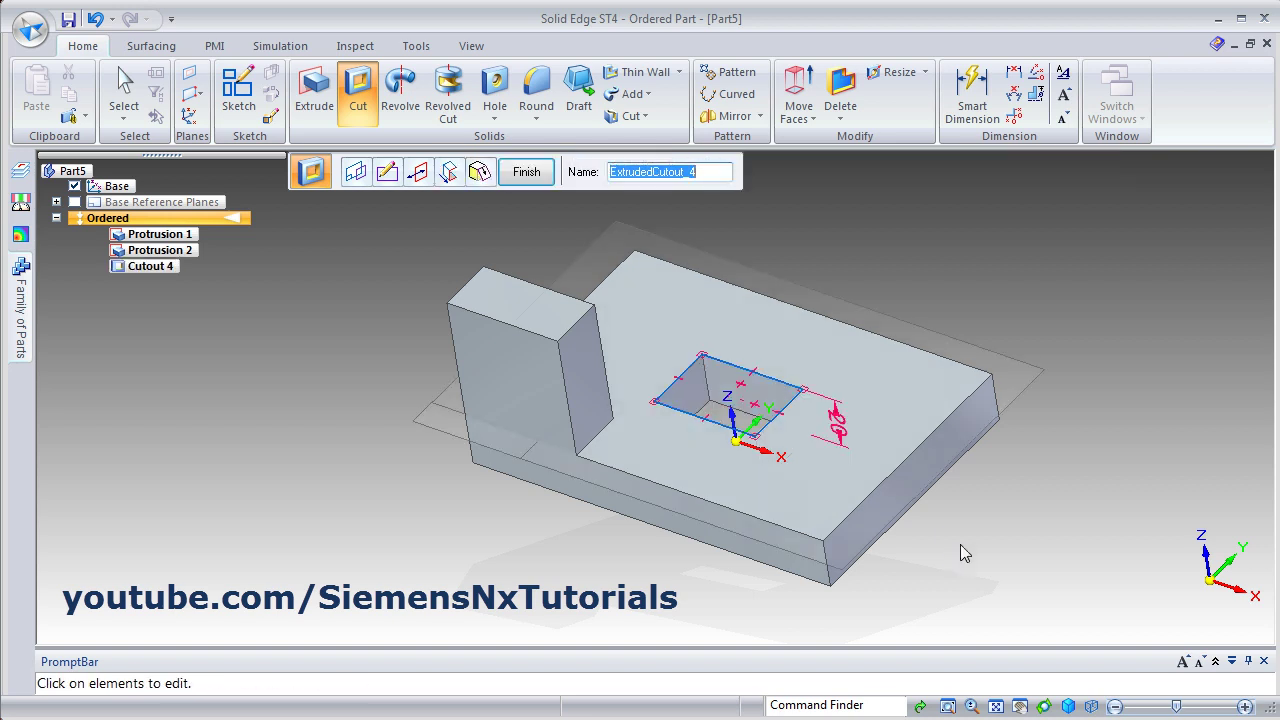
click(527, 173)
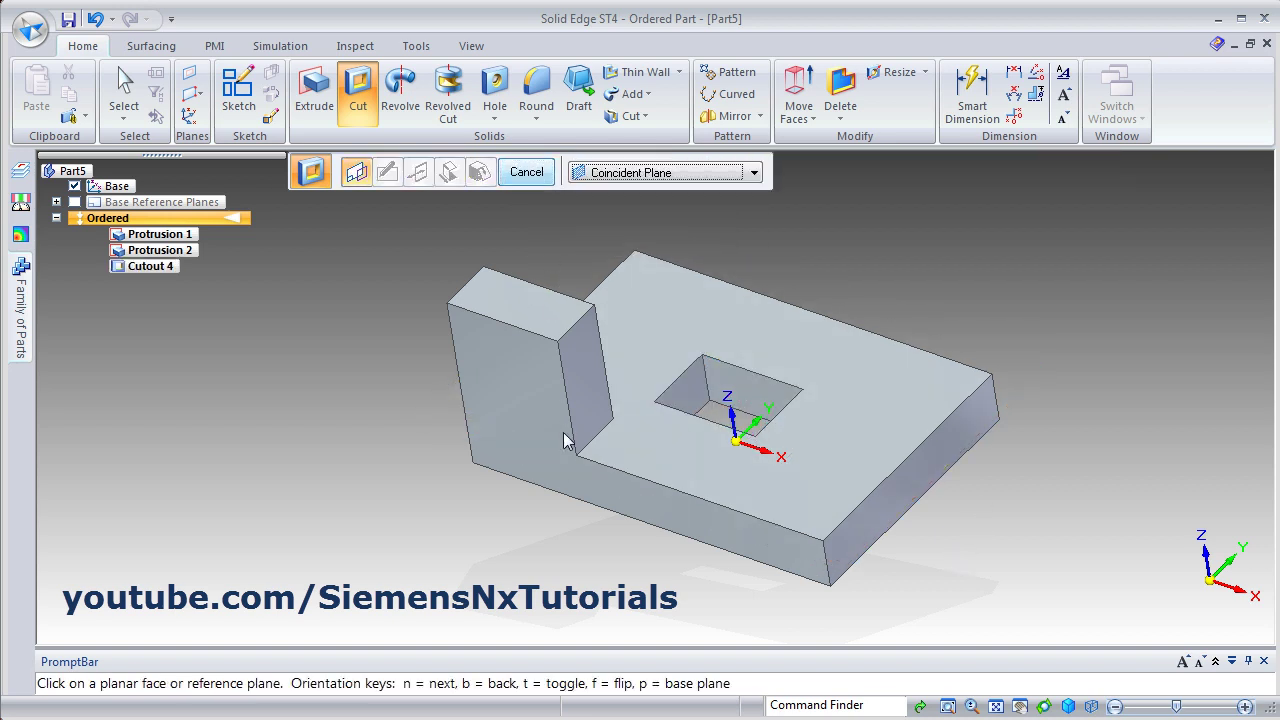
key(Escape)
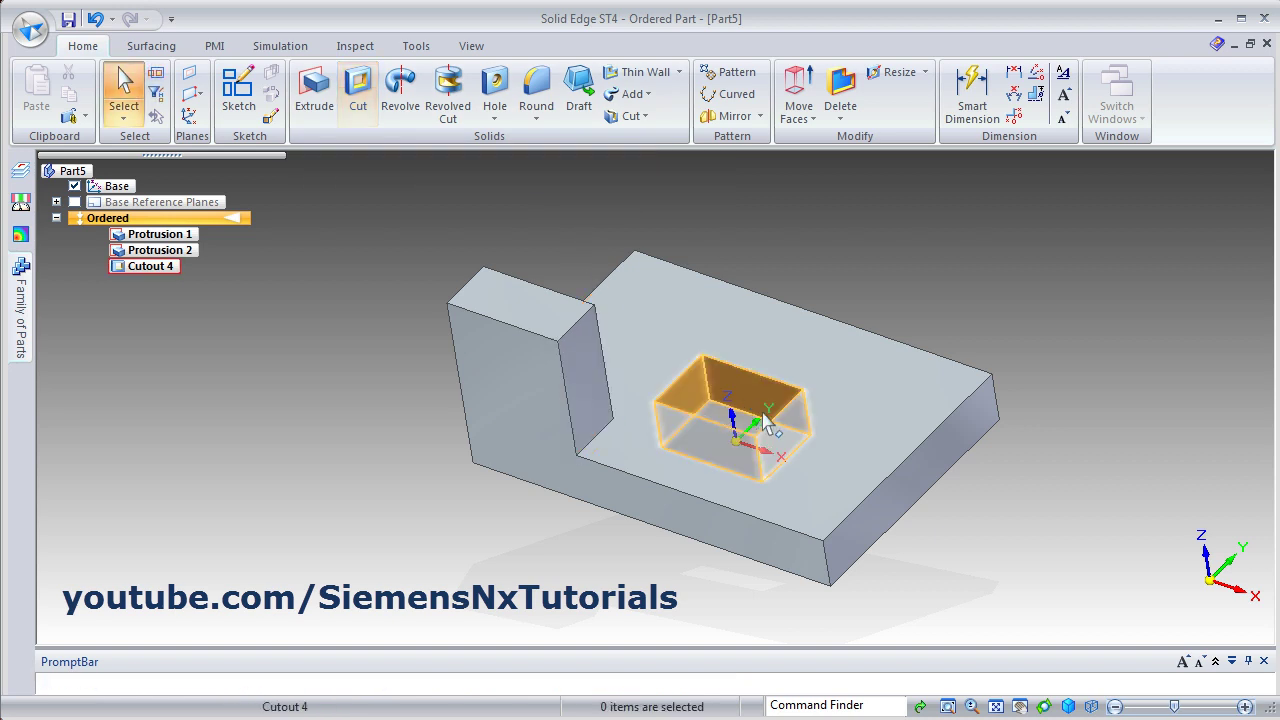
Step: Edit the base plate's extrusion definition, setting its extent to 30 mm upward, and finish the feature
scroll(688, 478, up, 3)
scroll(688, 480, down, 4)
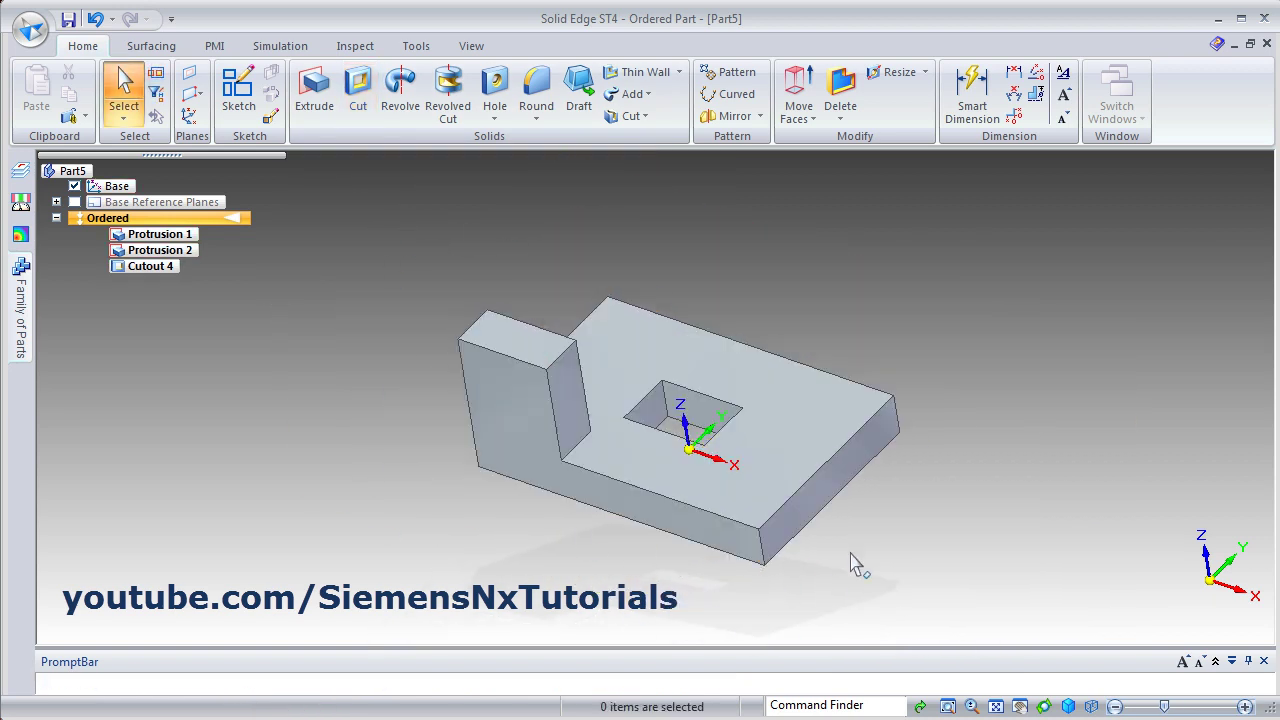
click(810, 514)
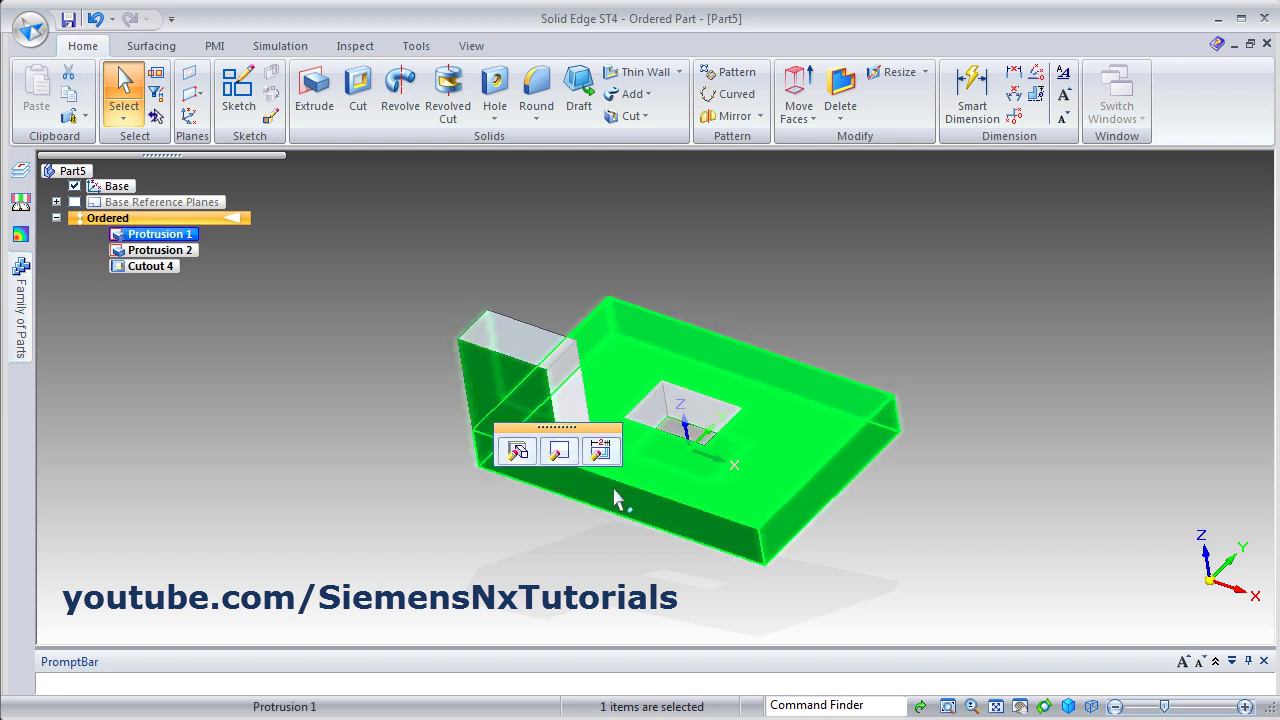
click(517, 452)
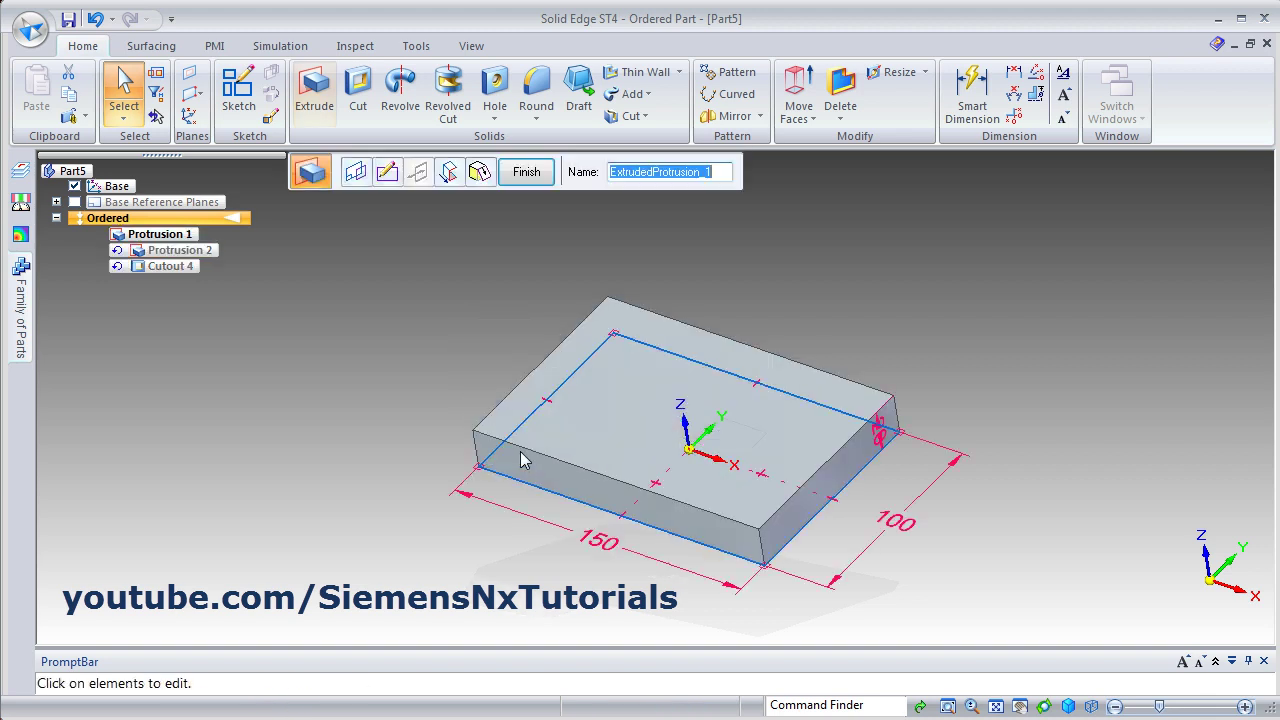
click(449, 173)
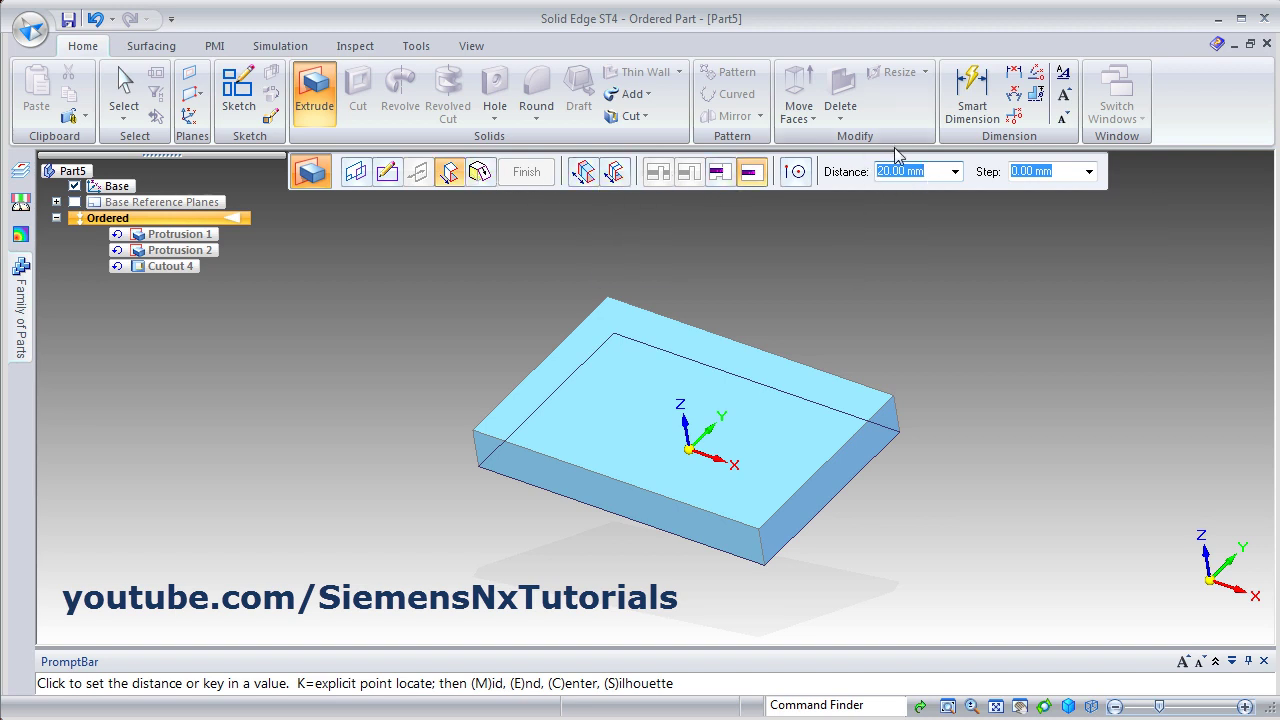
text(30)
key(Return)
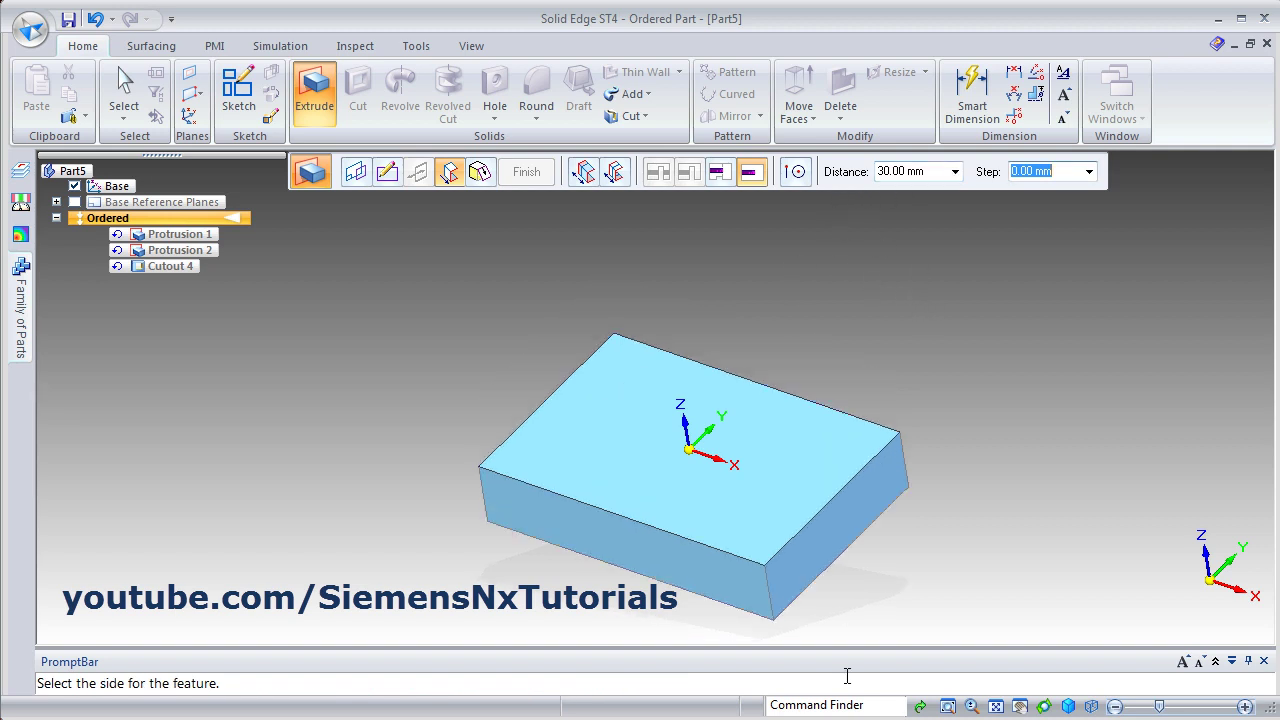
click(868, 324)
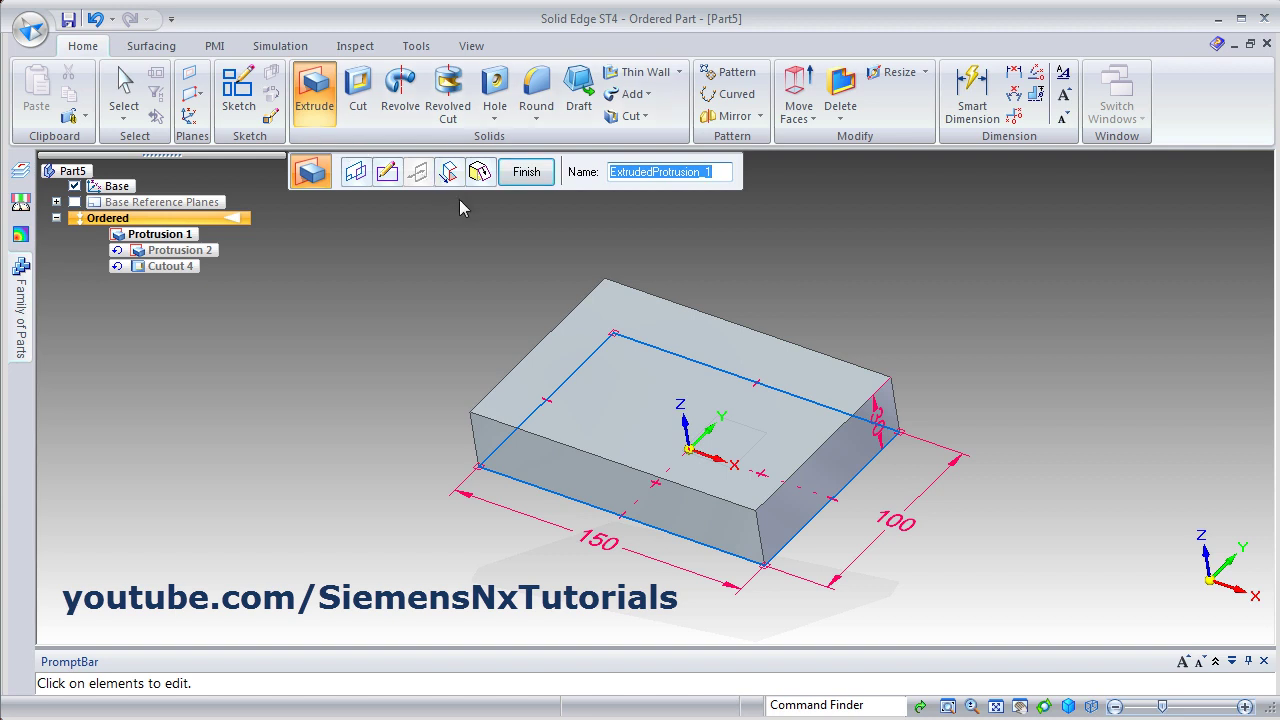
click(527, 174)
click(814, 645)
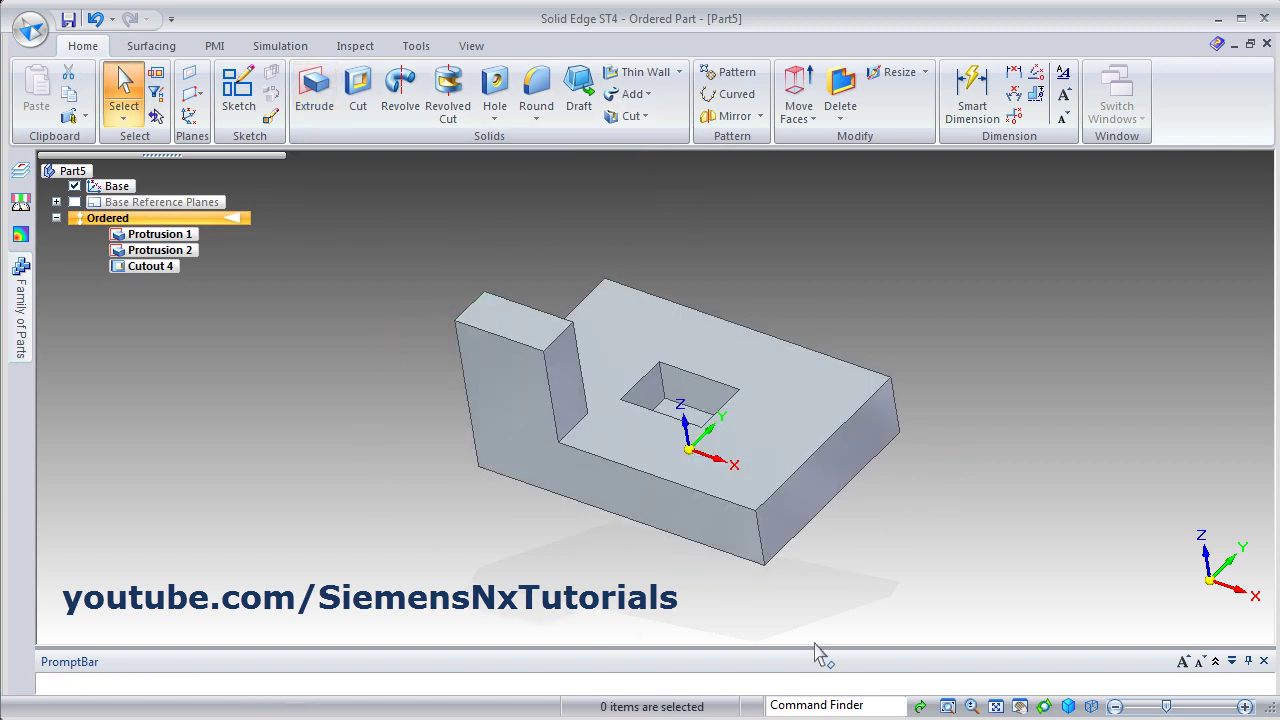
Step: Open the base plate's profile and draw a 100 mm diameter circle centered on the midpoint of the rectangle's right edge
click(785, 510)
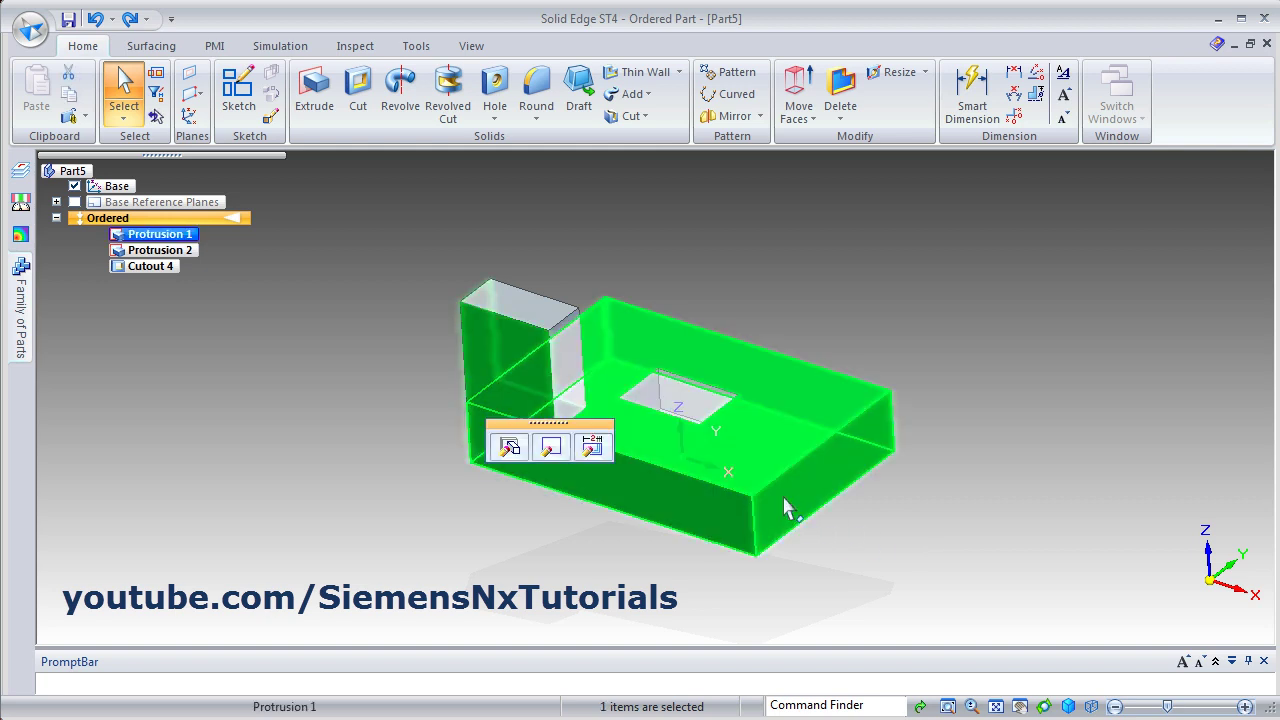
click(553, 447)
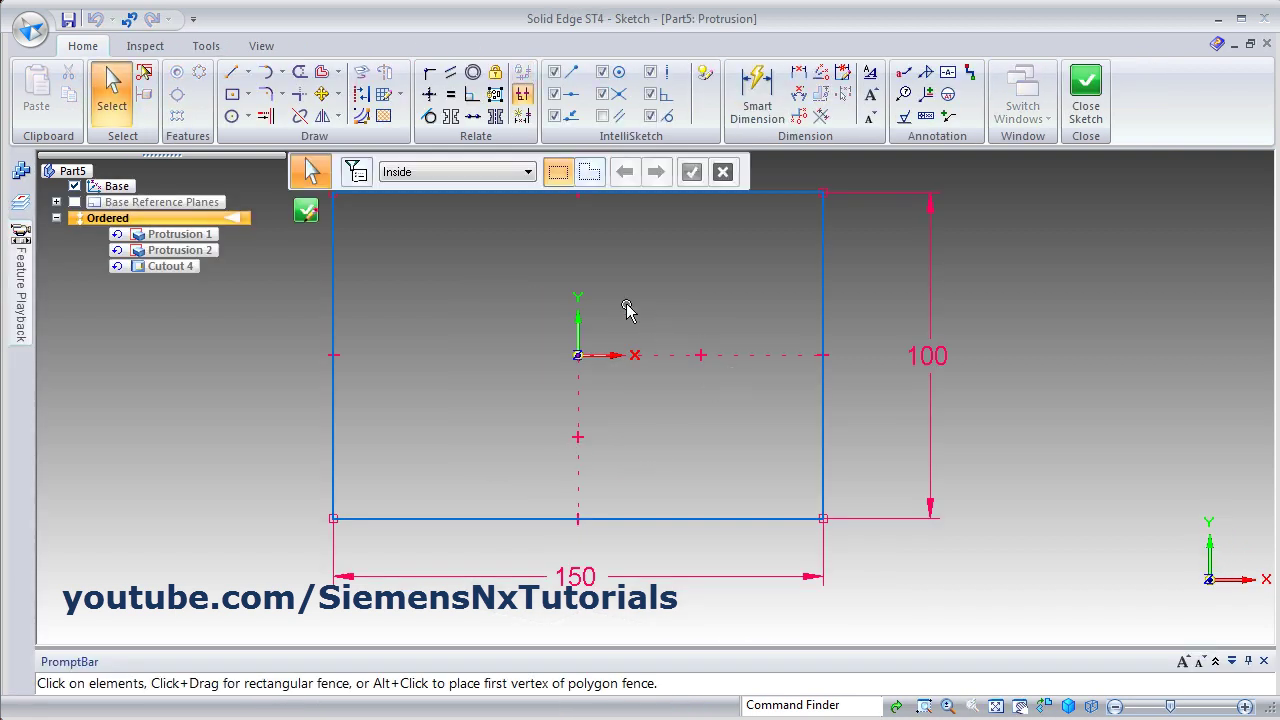
scroll(846, 300, down, 2)
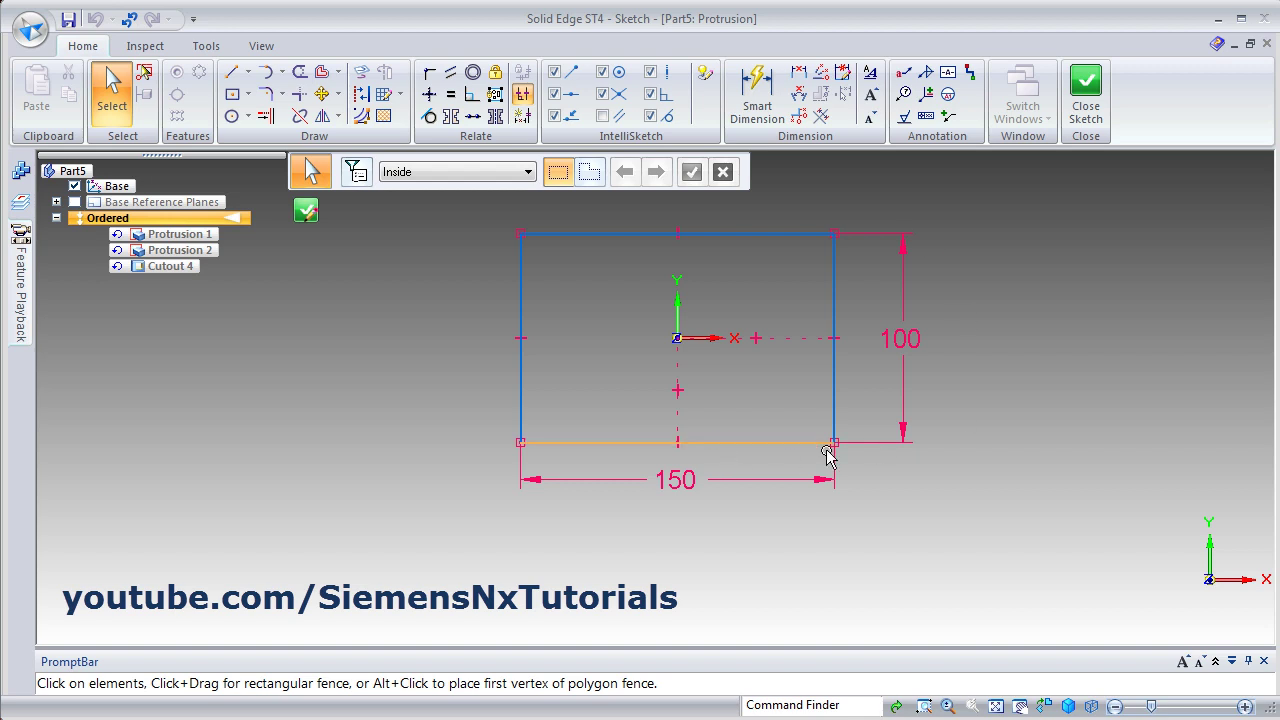
click(231, 116)
click(834, 339)
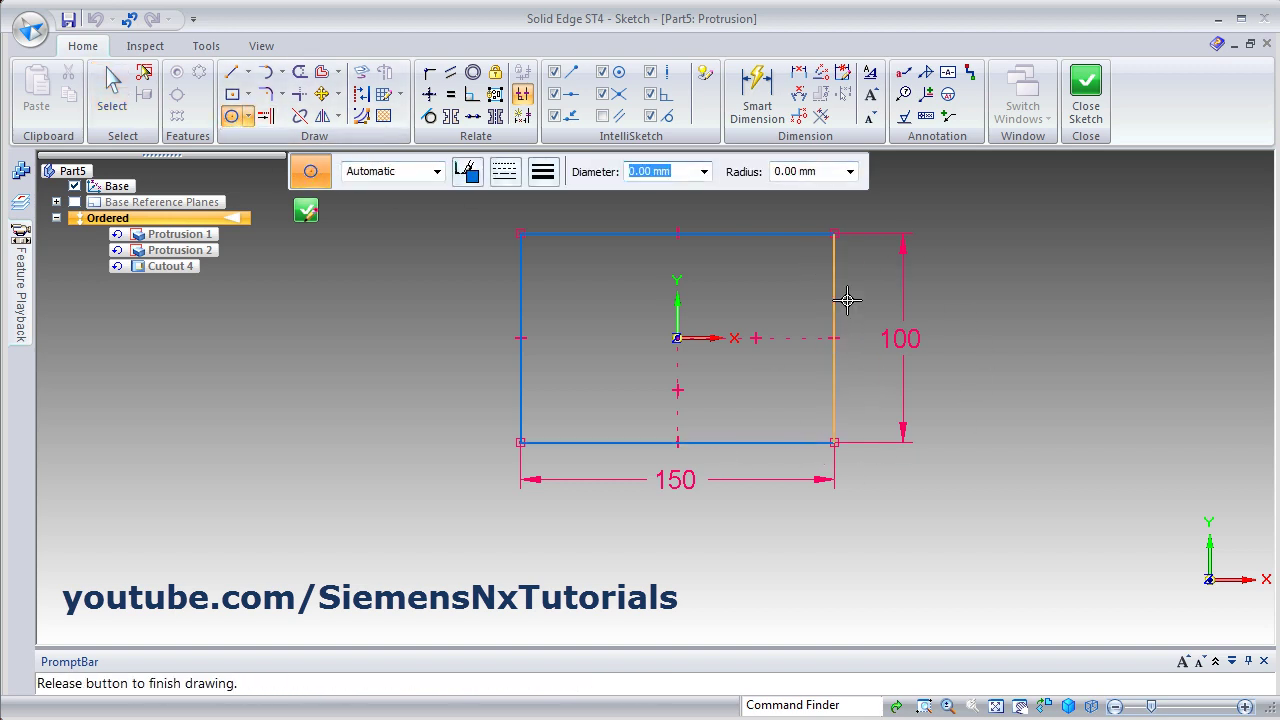
click(834, 233)
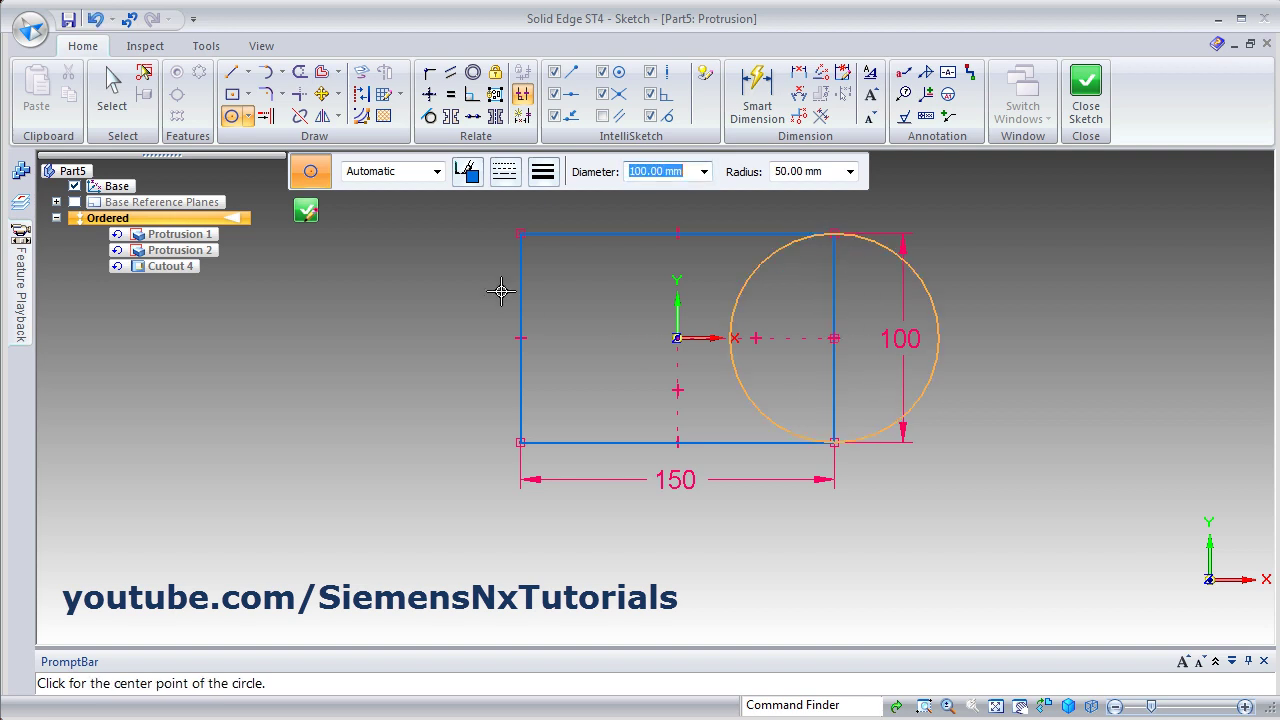
Step: Trim away the inner half of the circle and the rectangle's right edge, leaving a rounded end
click(300, 71)
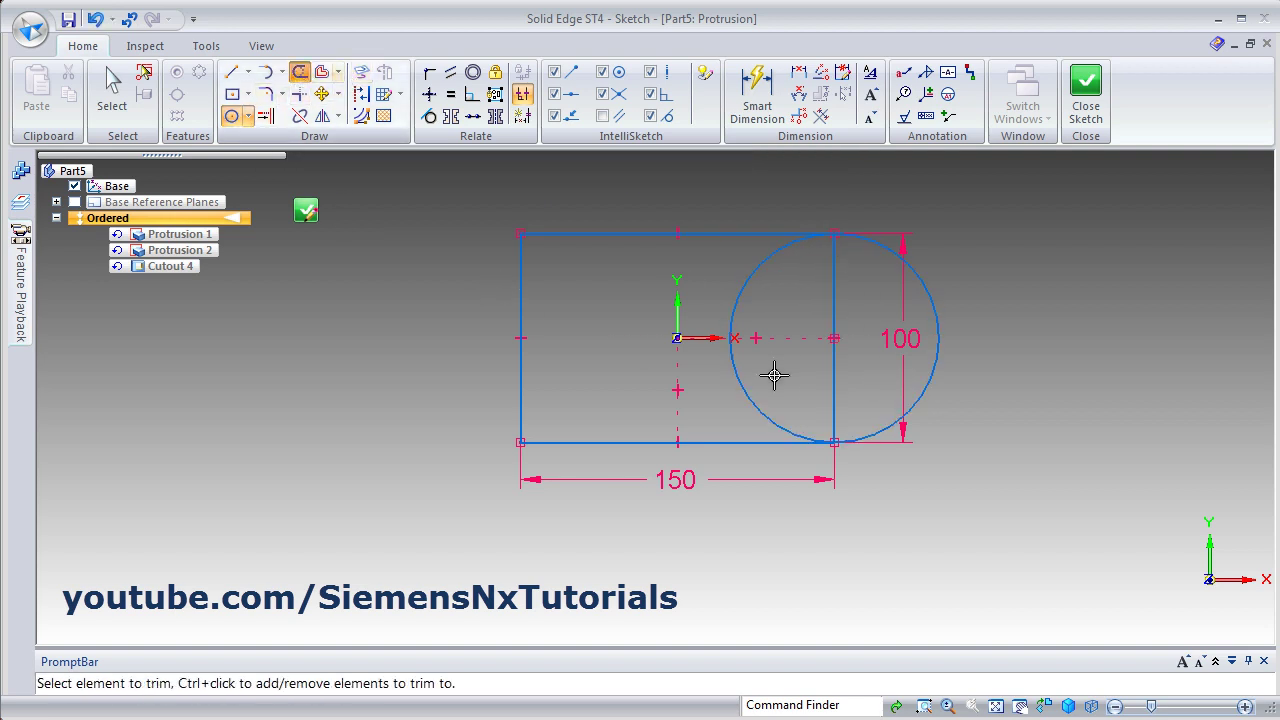
click(737, 300)
click(834, 308)
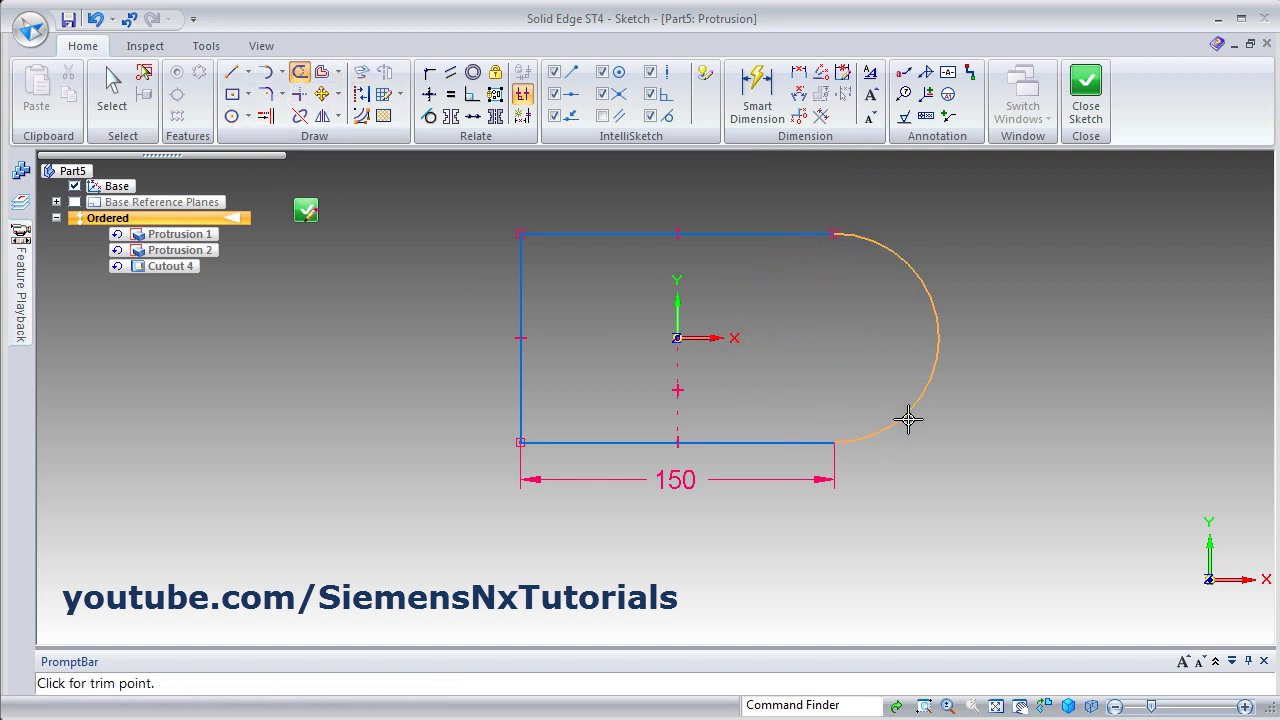
Step: Try to close the sketch, and examine which profile elements the reported error highlights
scroll(897, 417, up, 3)
scroll(886, 414, down, 3)
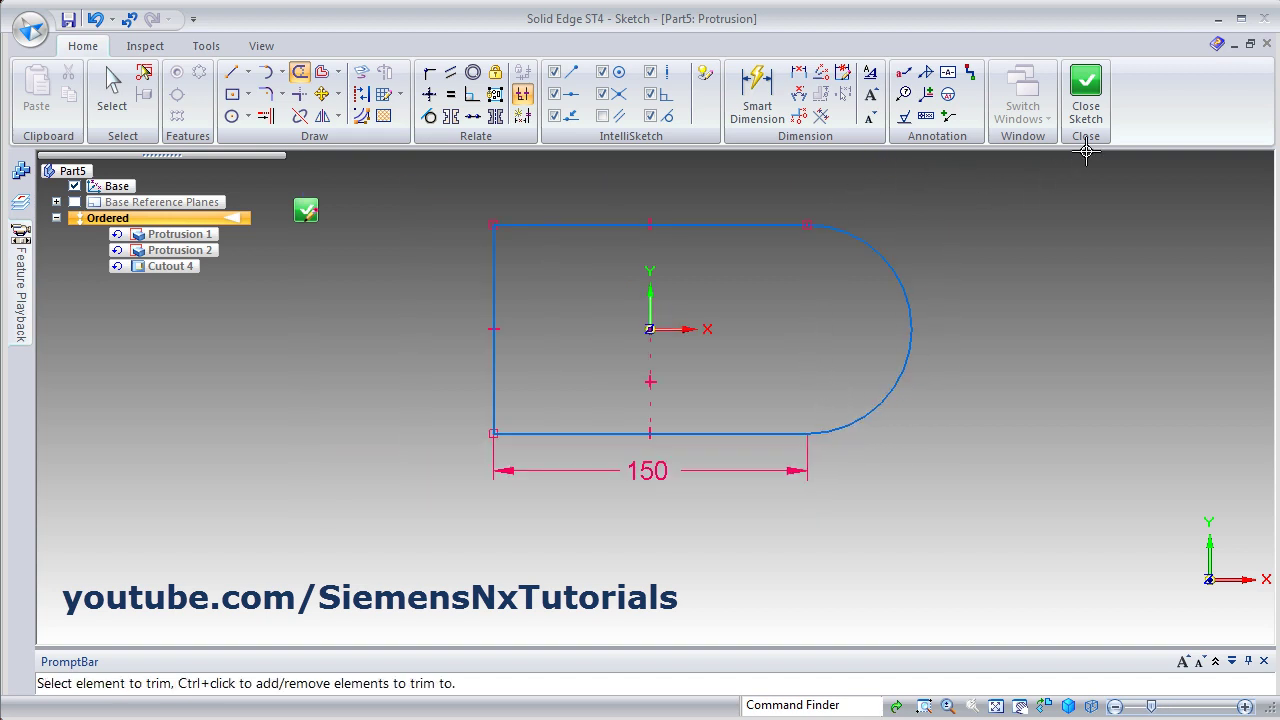
click(1085, 100)
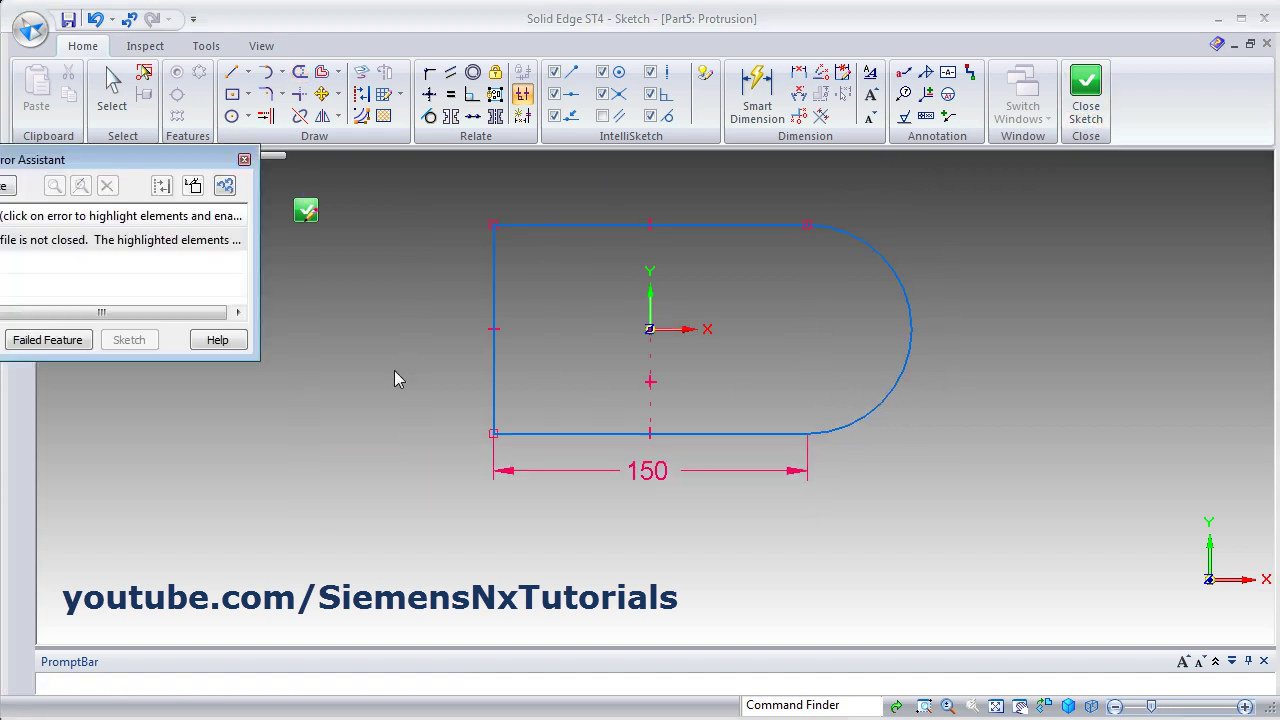
click(26, 245)
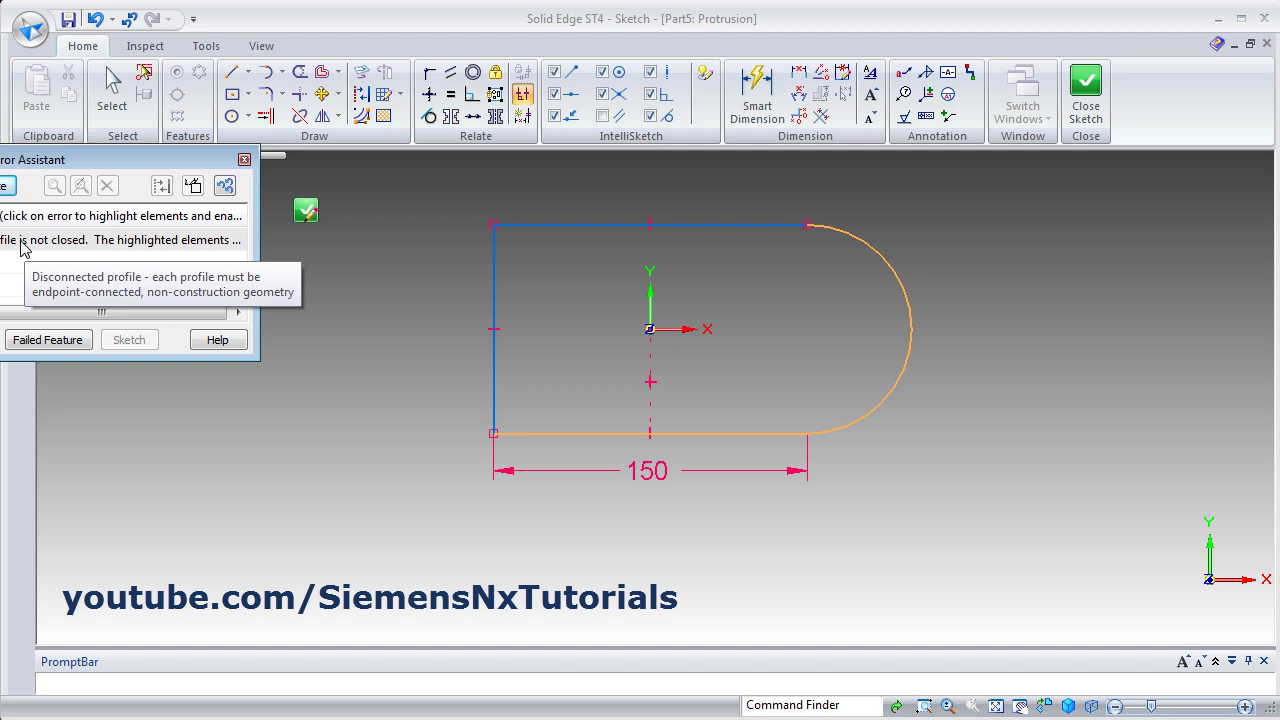
click(26, 246)
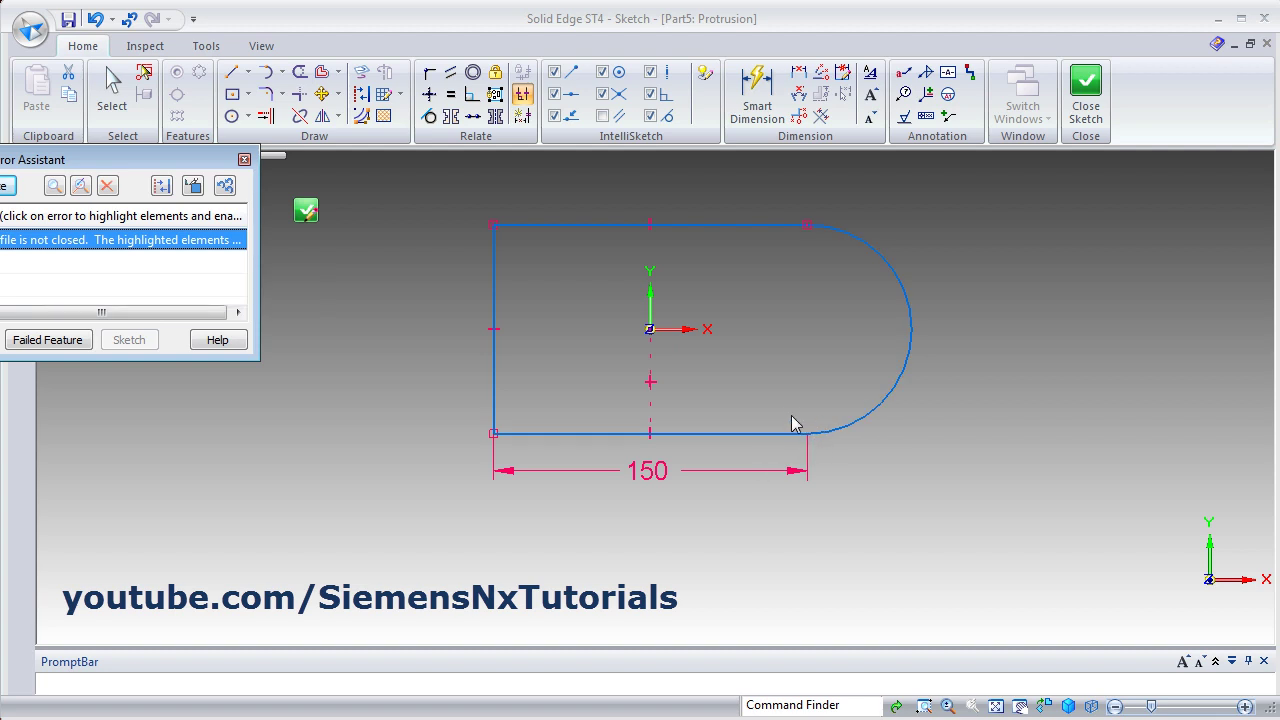
click(244, 160)
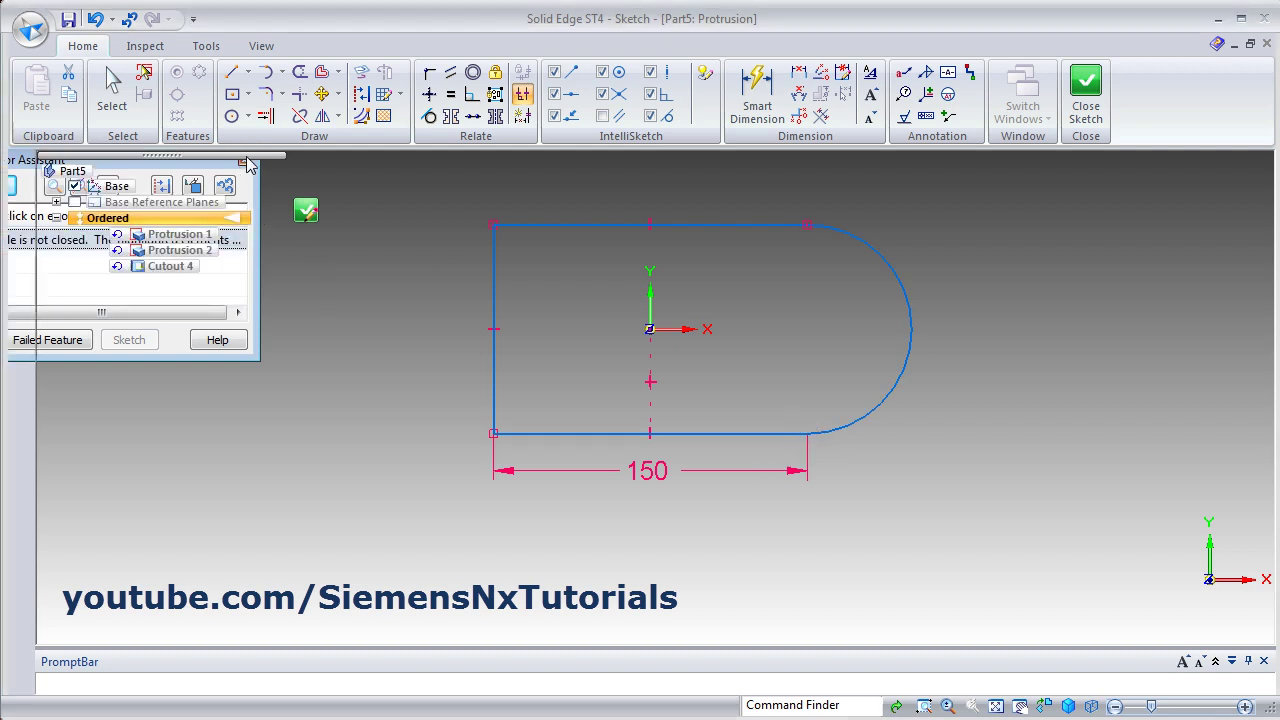
Step: Join the profile's bottom line and arc with Trim Corner, and close the sketch to finish the base plate edit
click(299, 97)
click(764, 433)
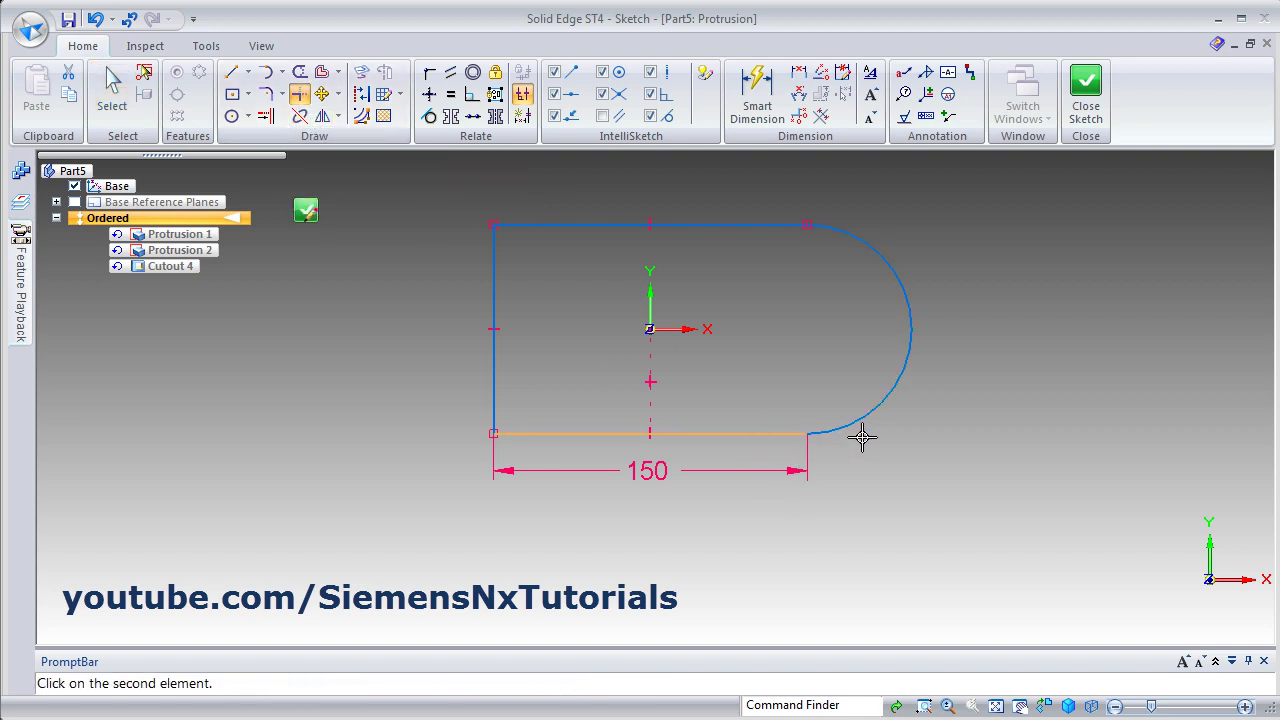
click(858, 424)
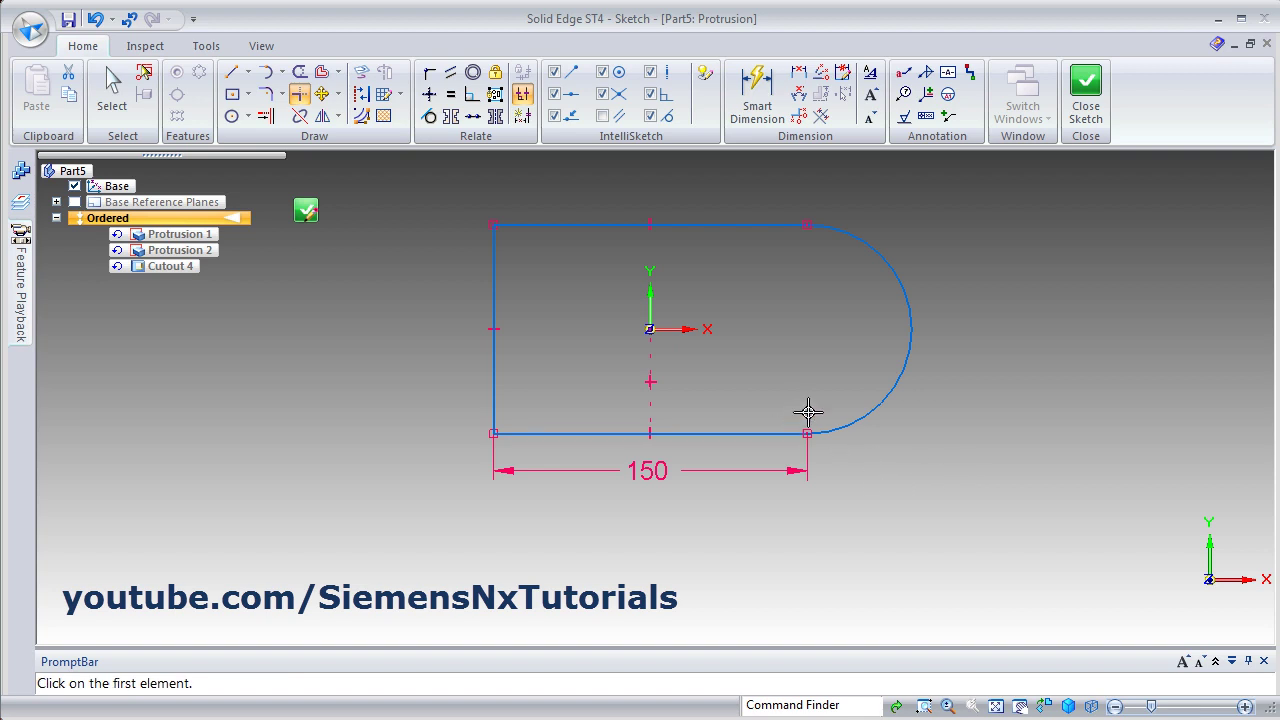
click(1093, 120)
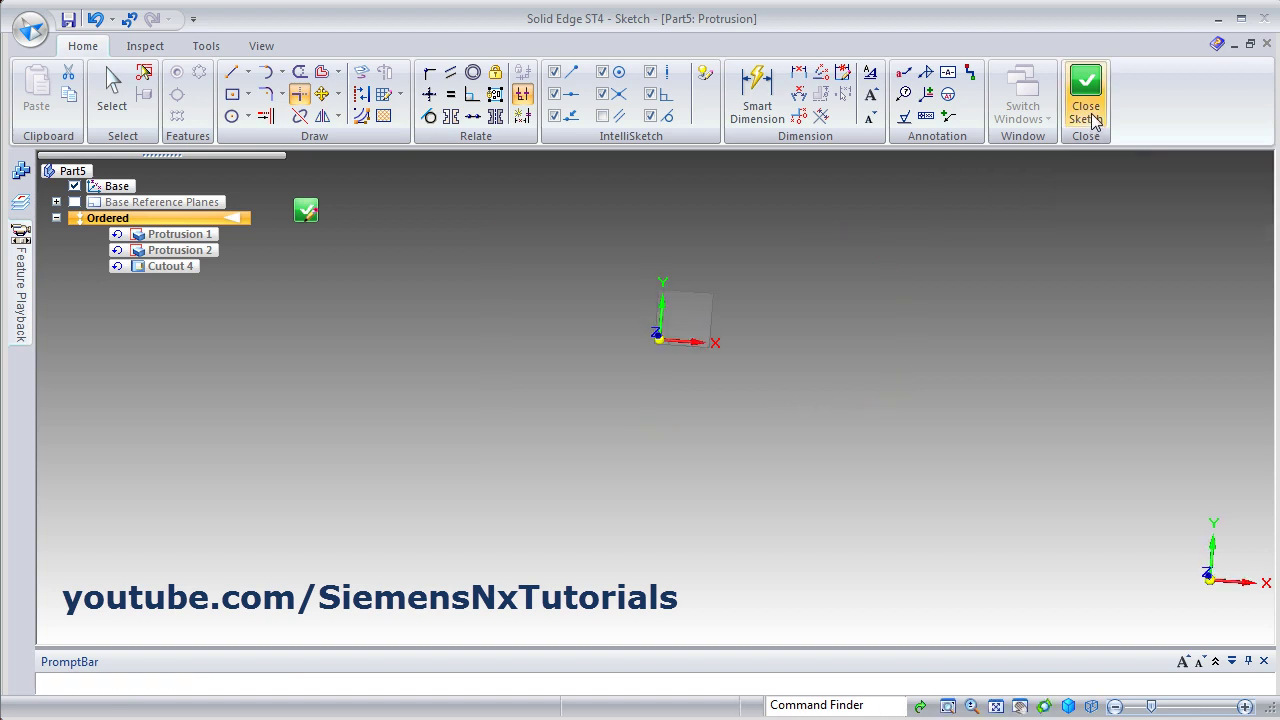
click(523, 171)
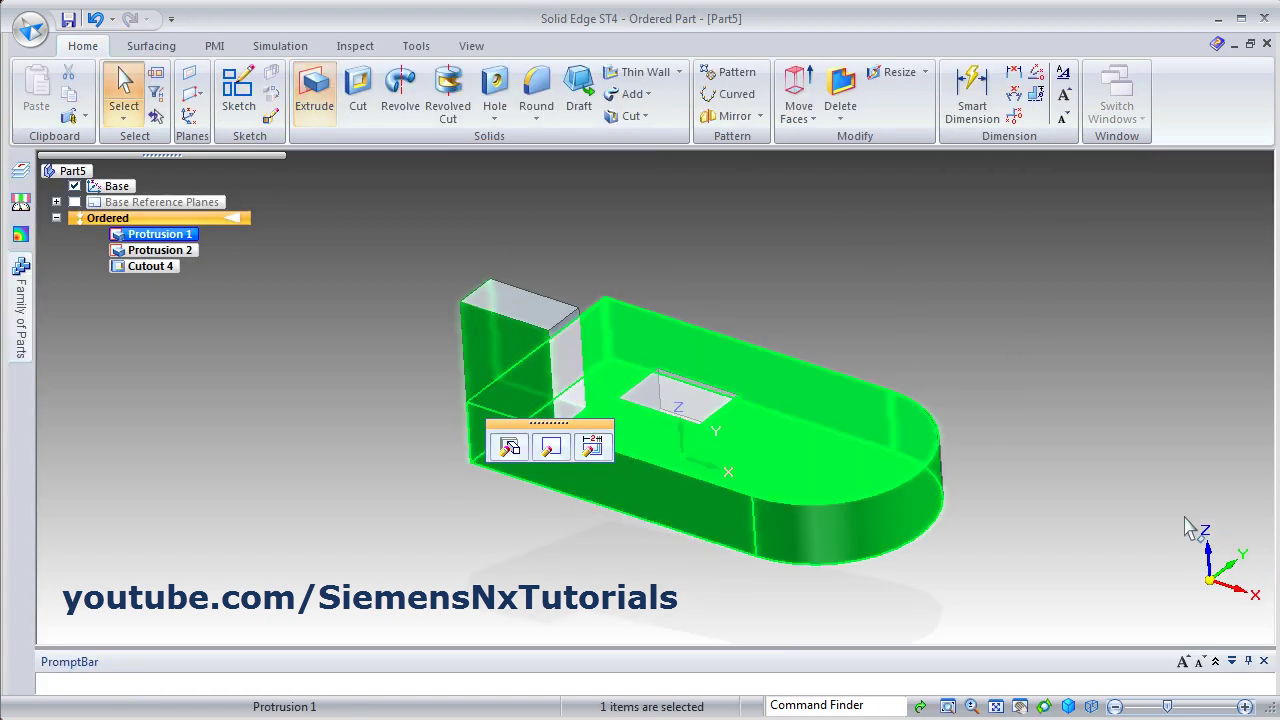
key(Escape)
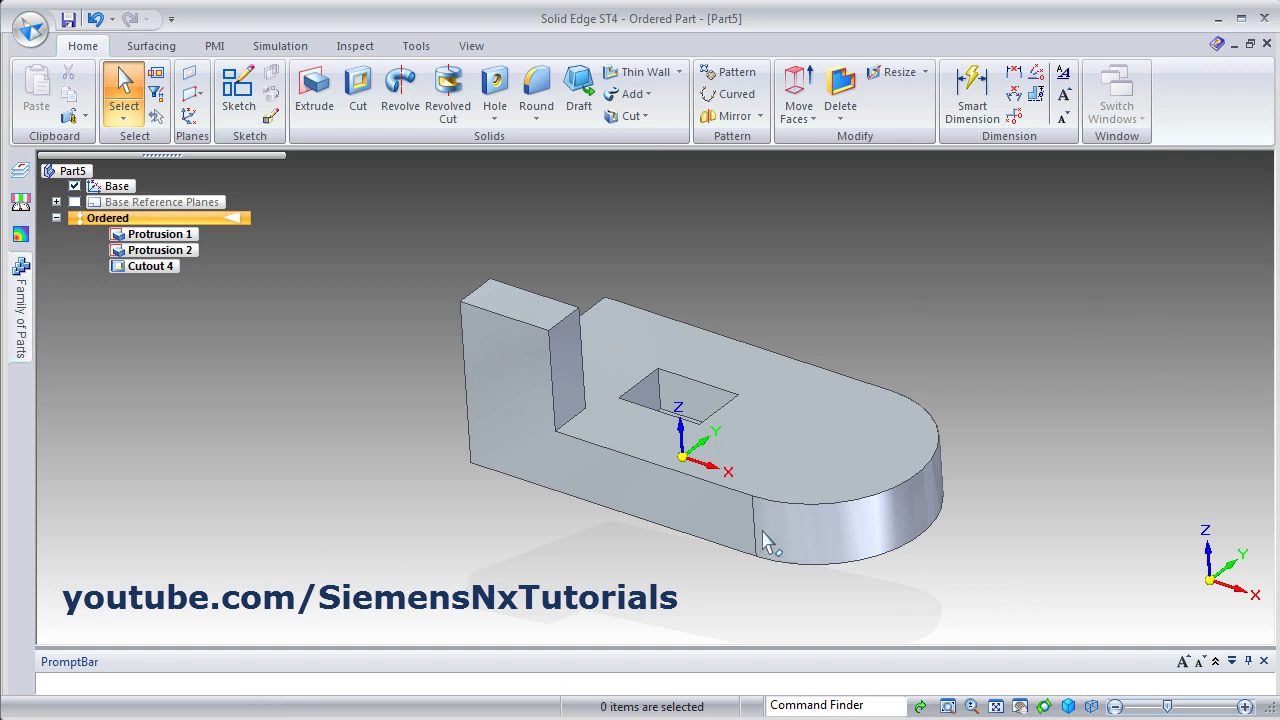
Step: Dynamically edit the base plate and set its 150 mm length dimension to 160 mm
click(810, 540)
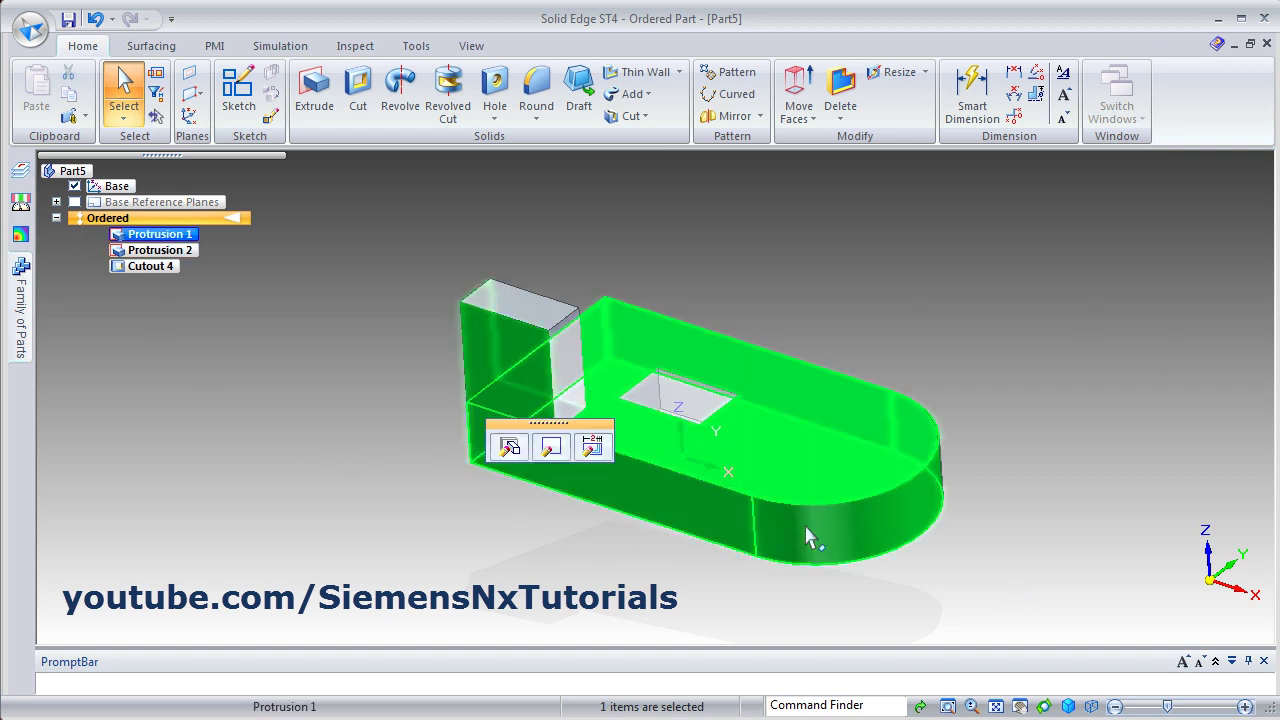
click(592, 452)
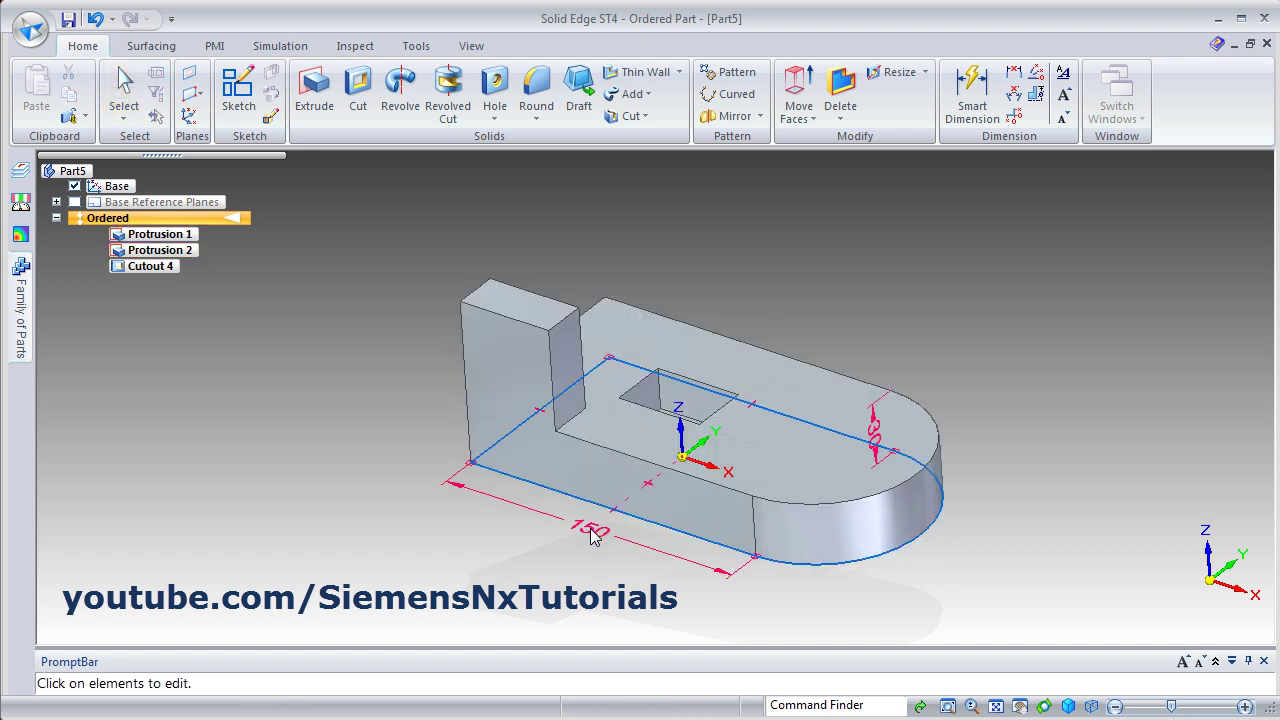
click(592, 536)
text(160)
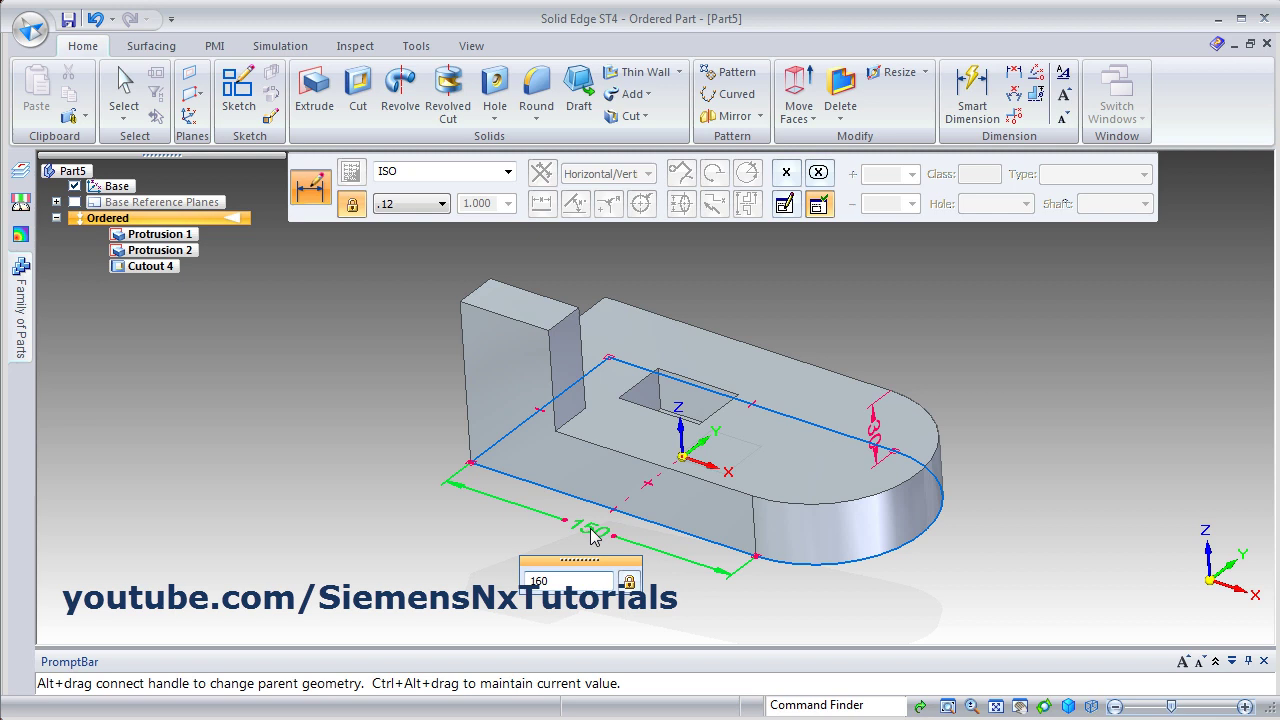
key(Return)
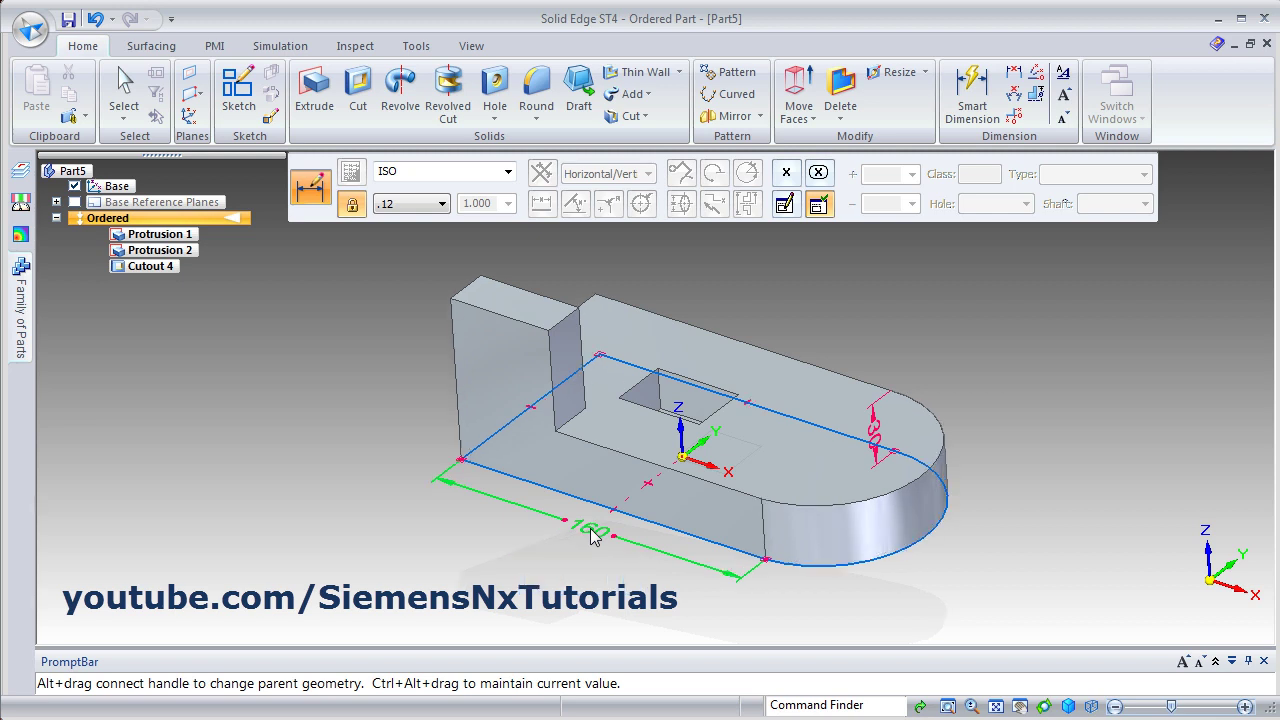
Step: Set the base plate's thickness dimension to 20 mm and end the dynamic edit
click(877, 441)
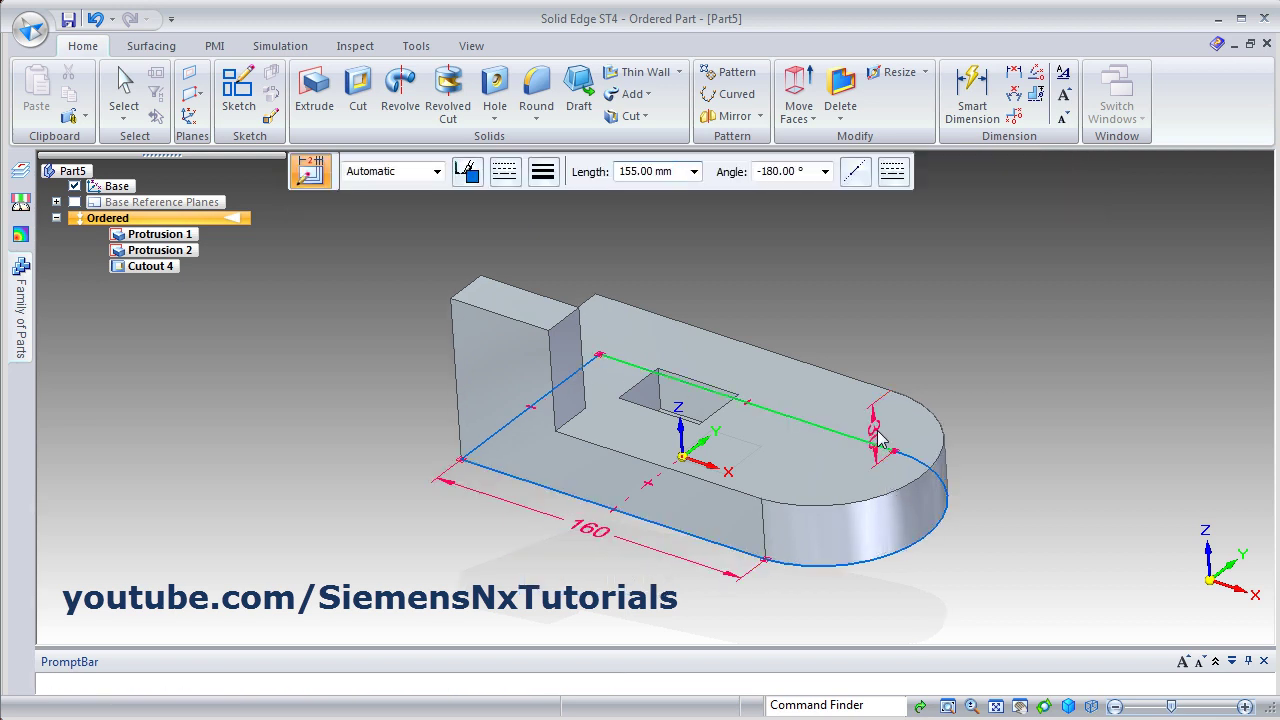
click(877, 441)
text(2)
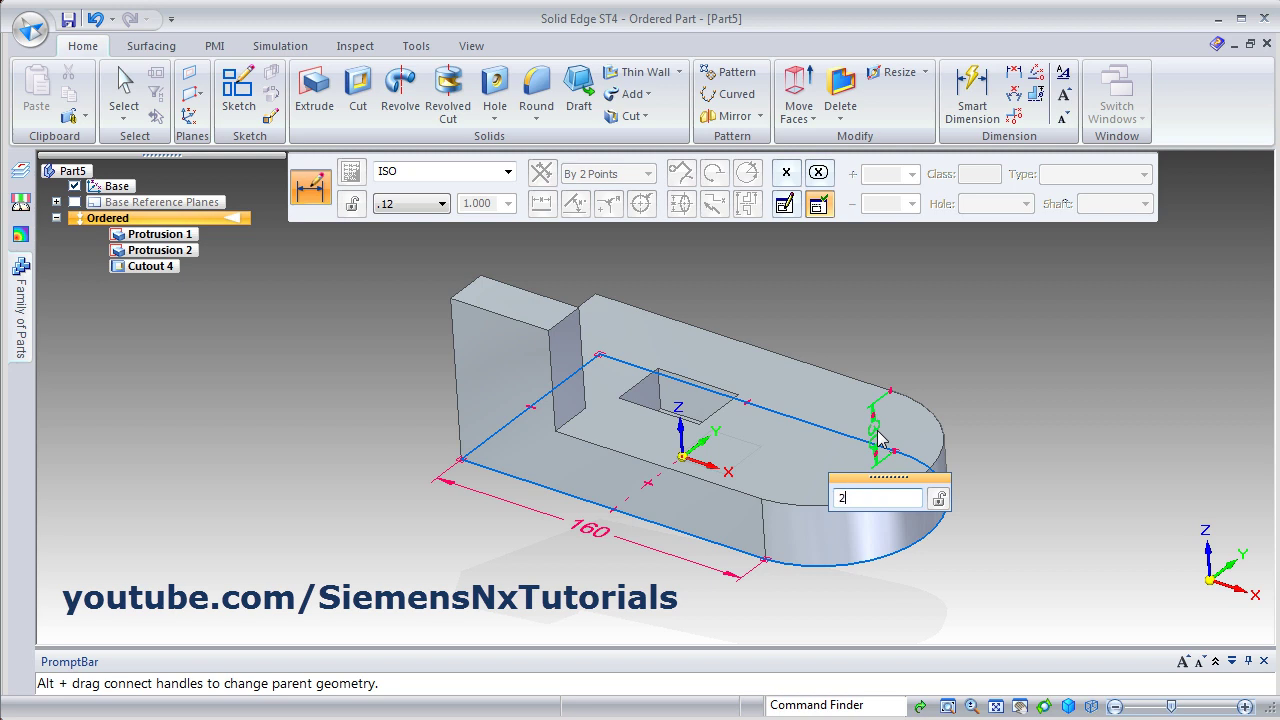
text(0)
key(Return)
key(Escape)
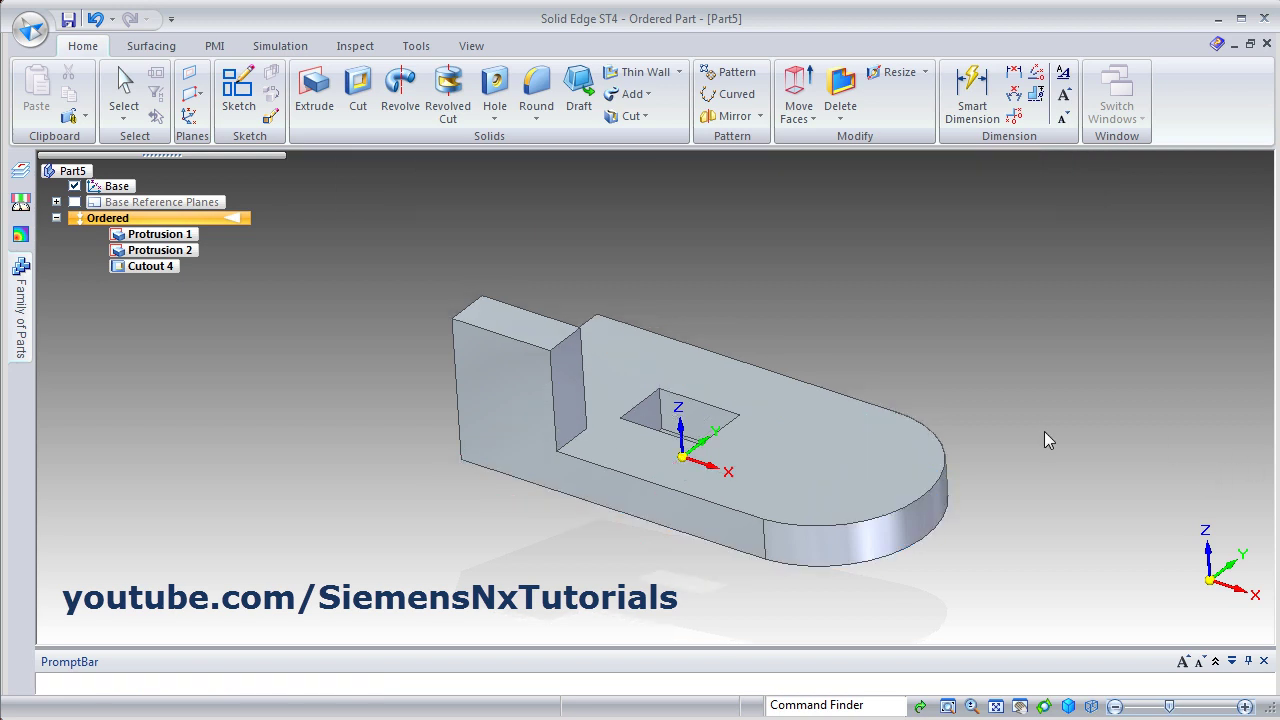
Step: Delete the rectangular cutout feature from the plate
click(460, 403)
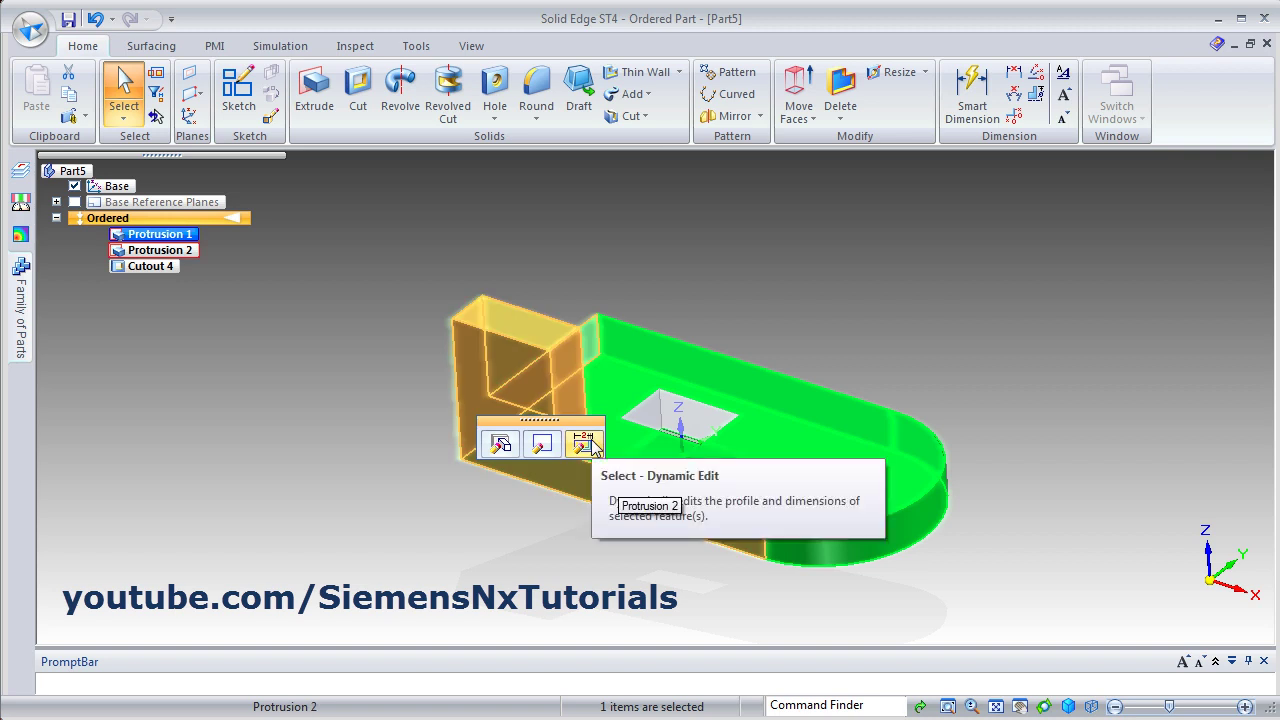
click(531, 569)
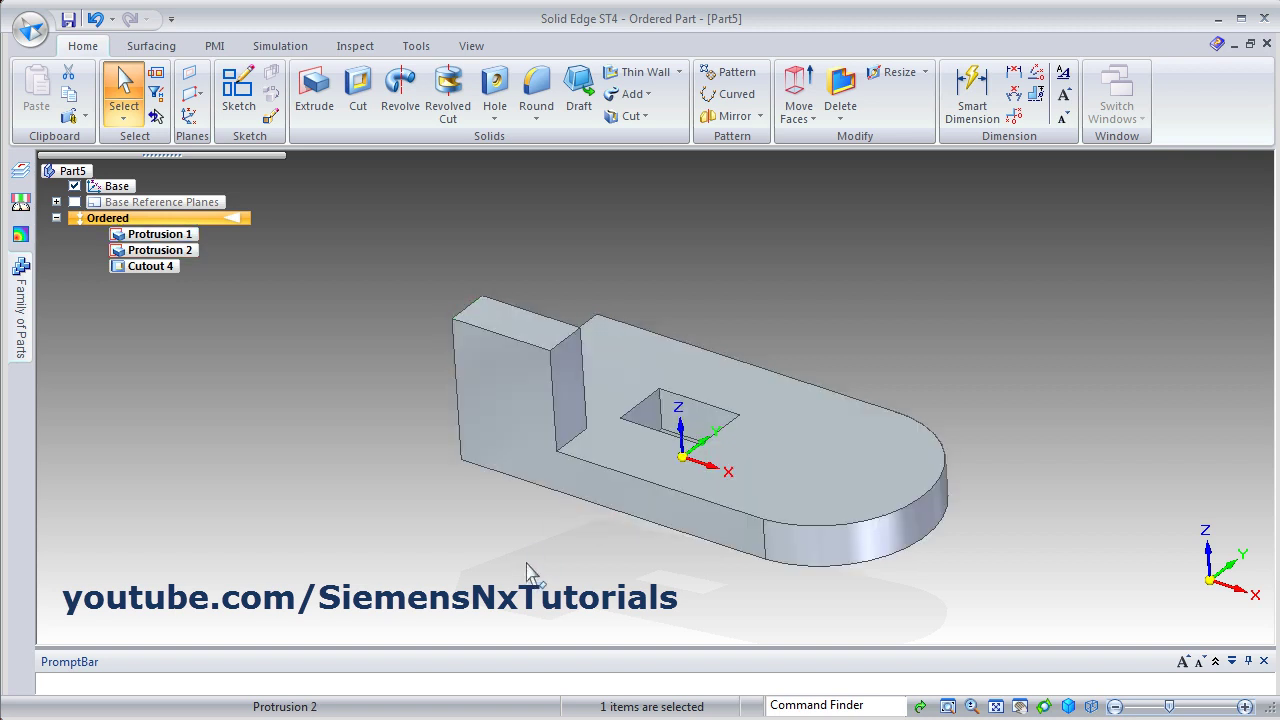
right_click(143, 275)
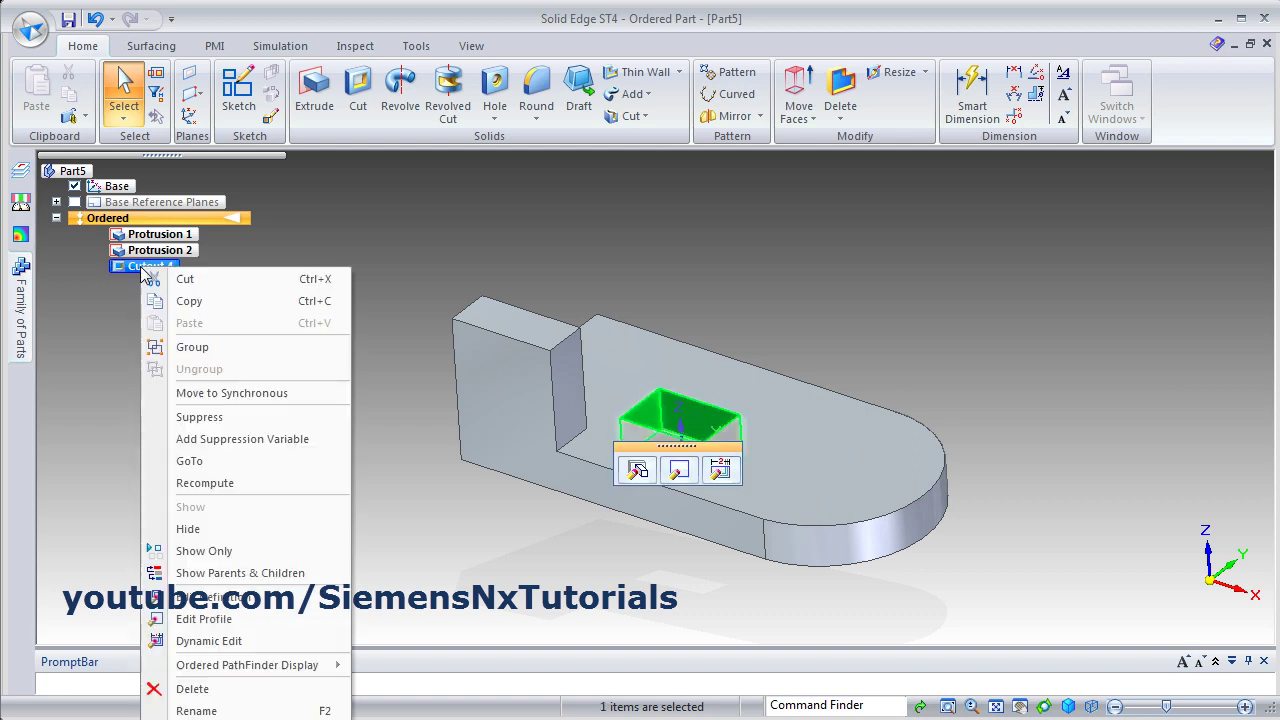
click(208, 690)
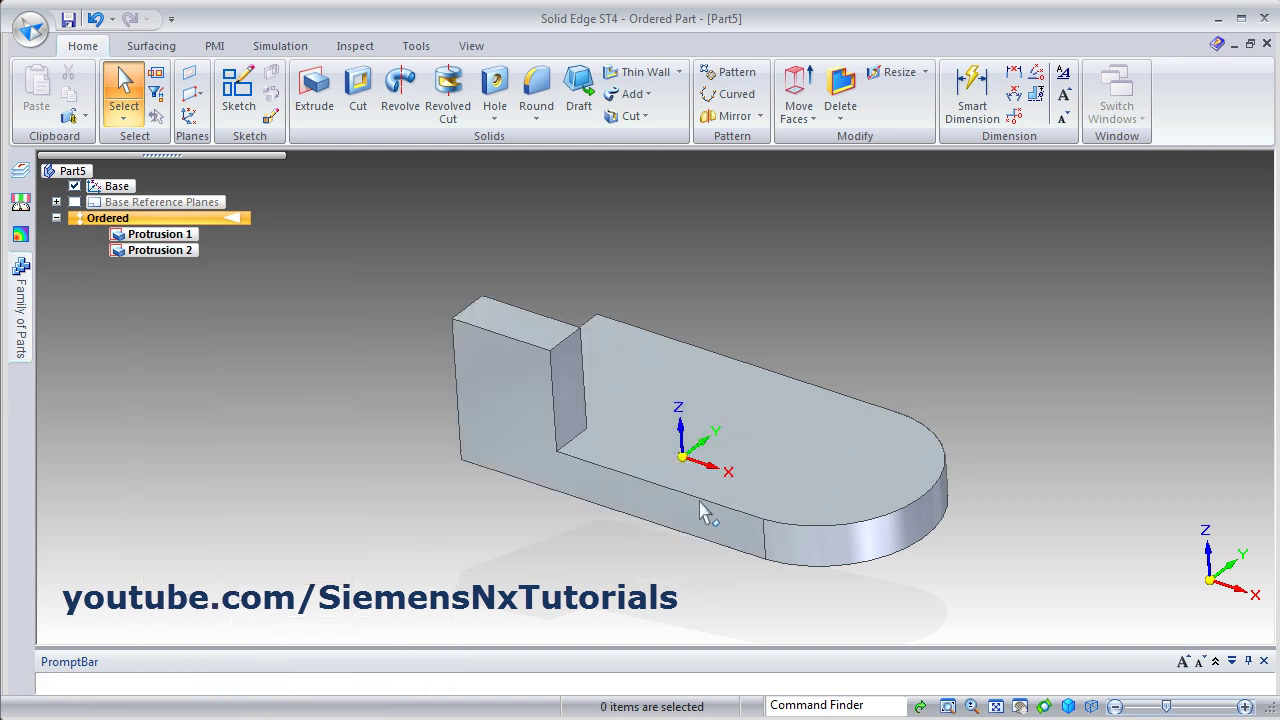
middle_drag(700, 509, 694, 535)
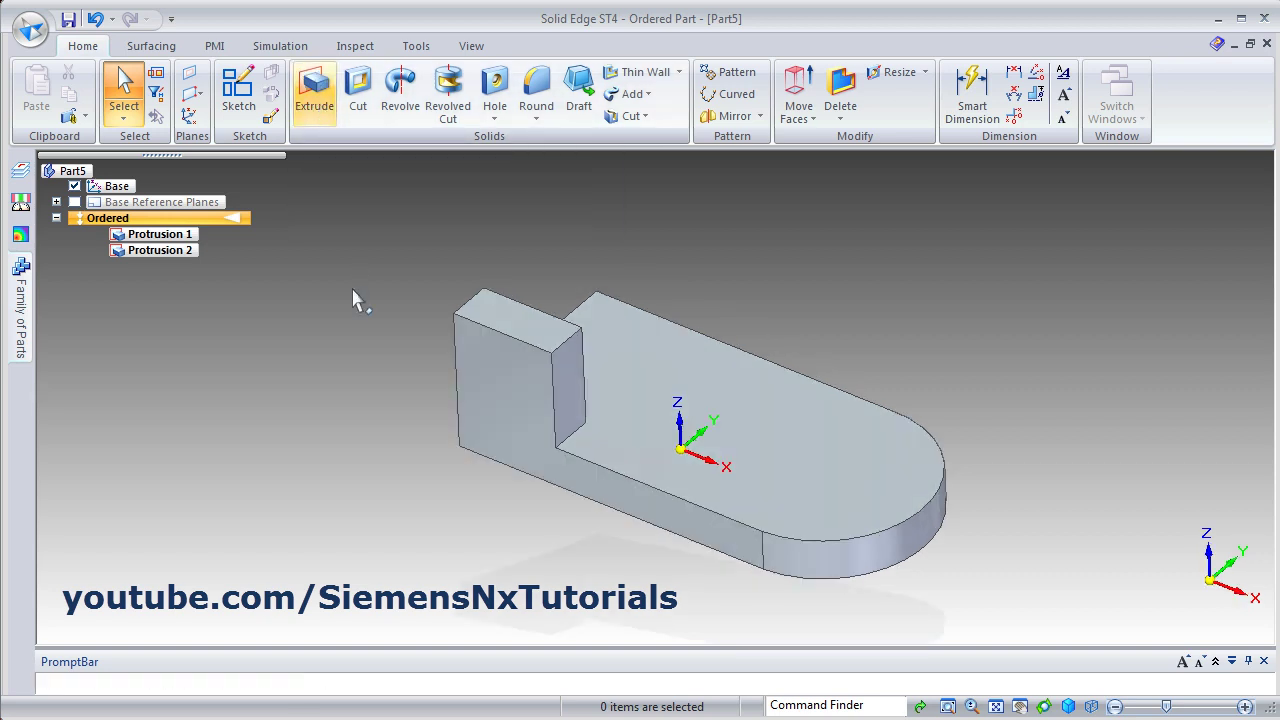
Step: Create a new part from the iso part.par template and transition it to the Ordered environment
click(30, 30)
click(63, 69)
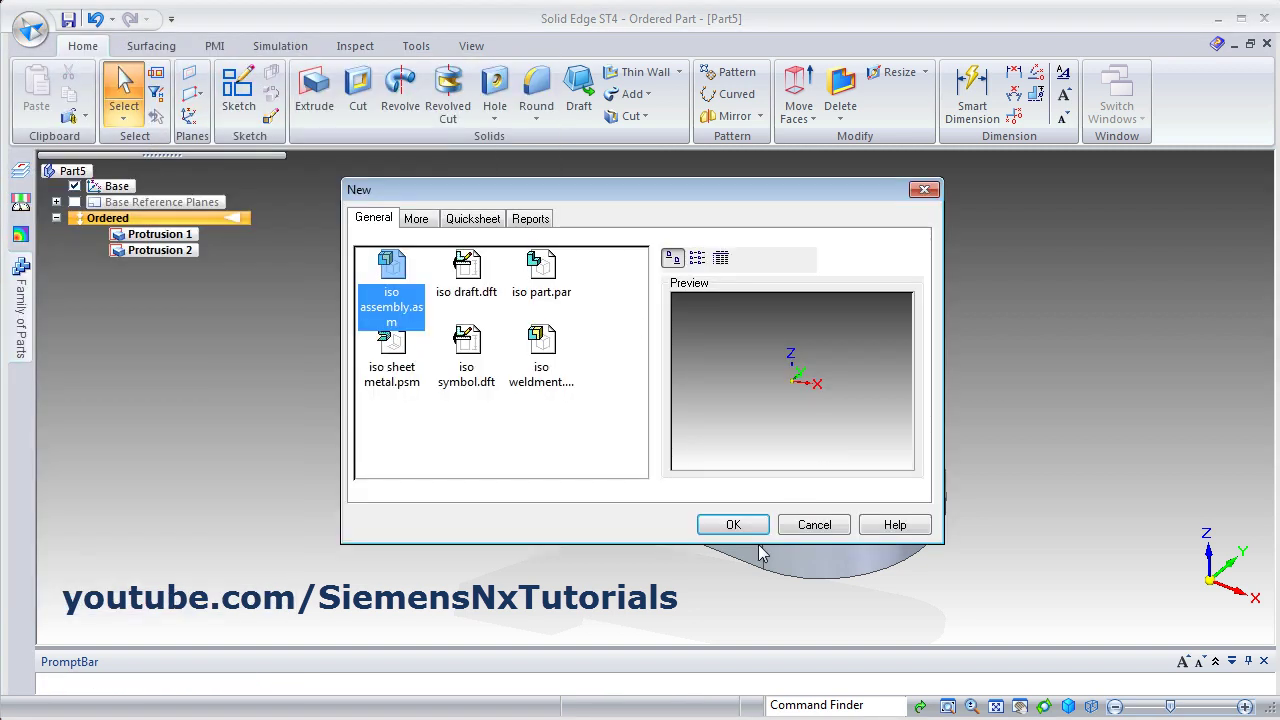
click(541, 272)
click(733, 524)
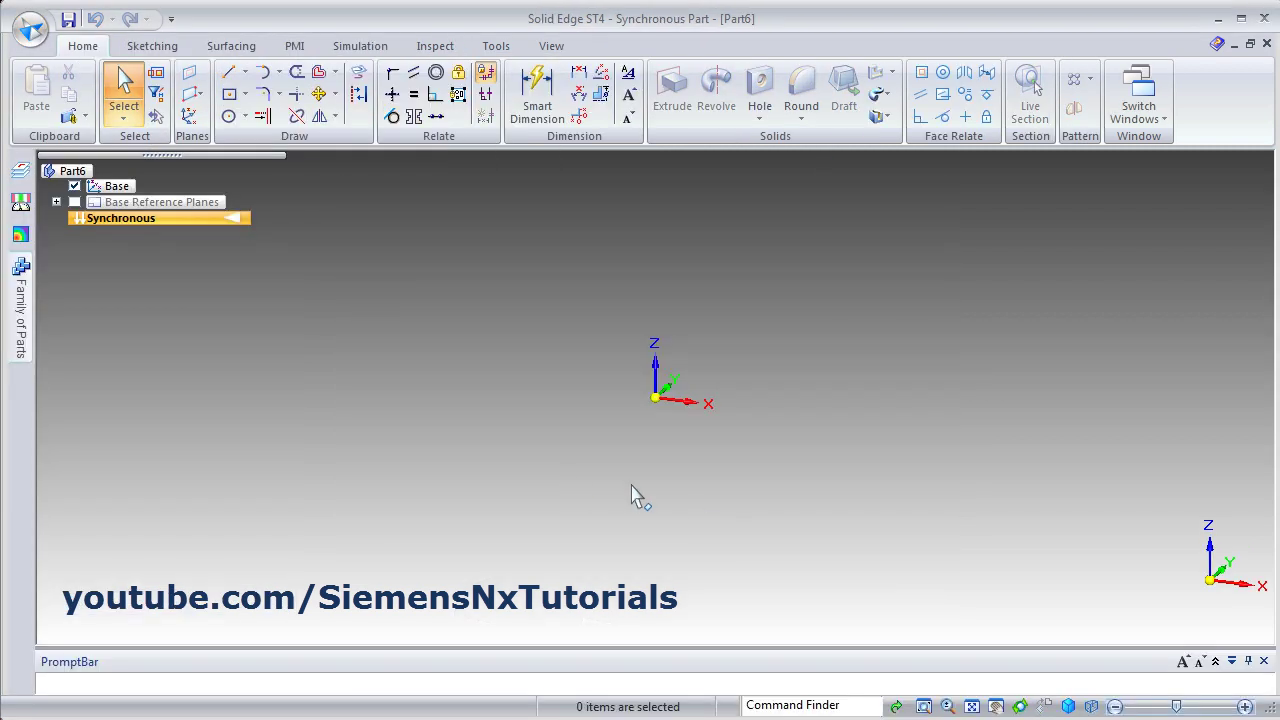
right_click(140, 221)
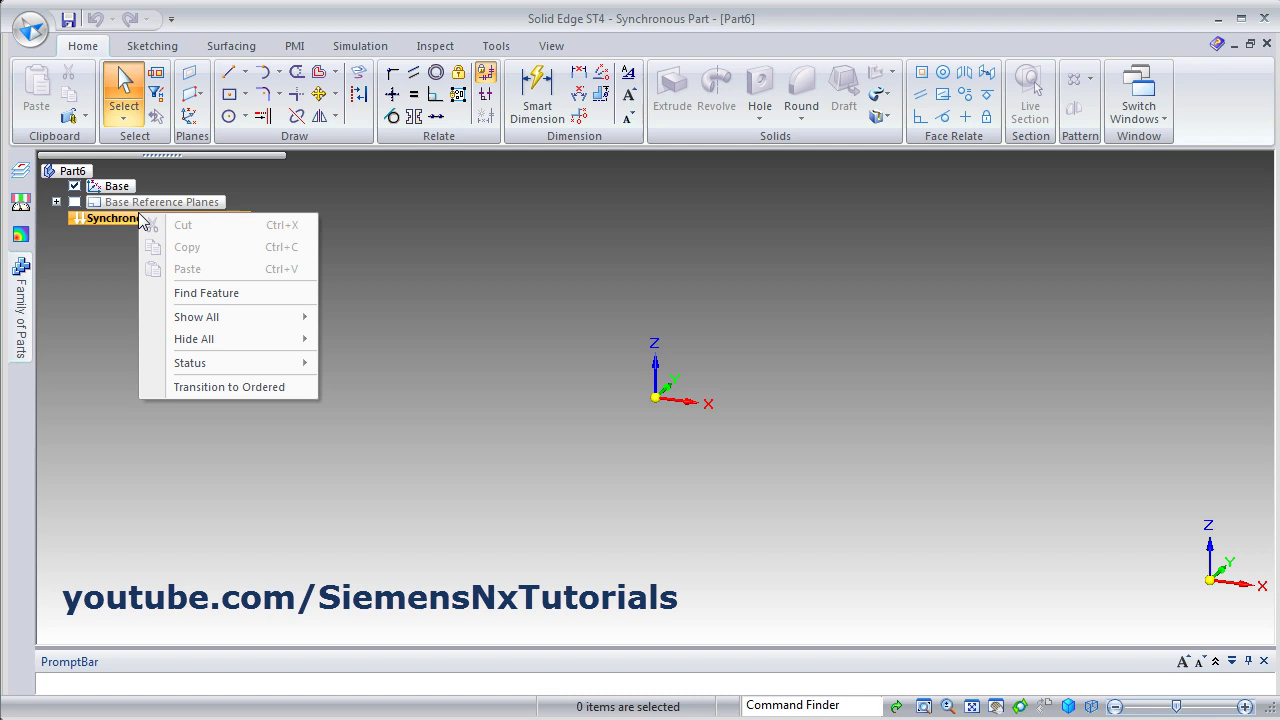
click(218, 385)
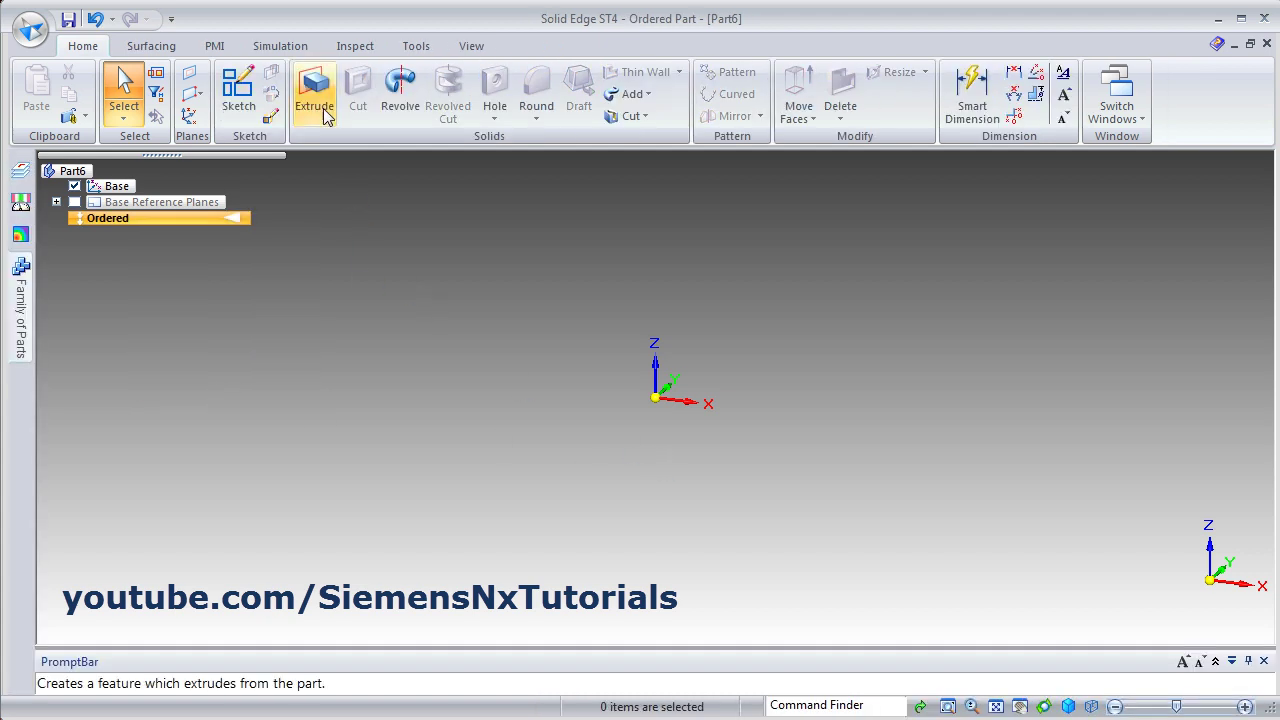
Step: Start an extrusion on the horizontal XY plane and sketch a rectangle centred on the origin as its profile
click(314, 95)
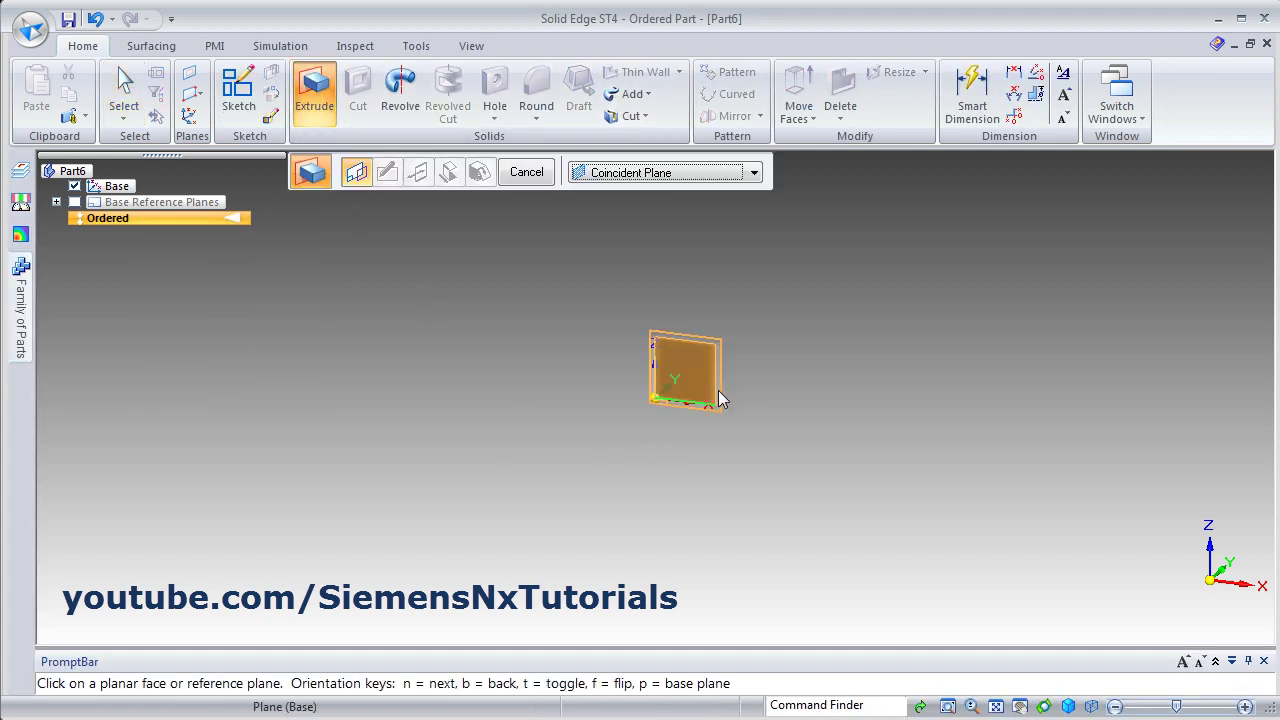
click(730, 397)
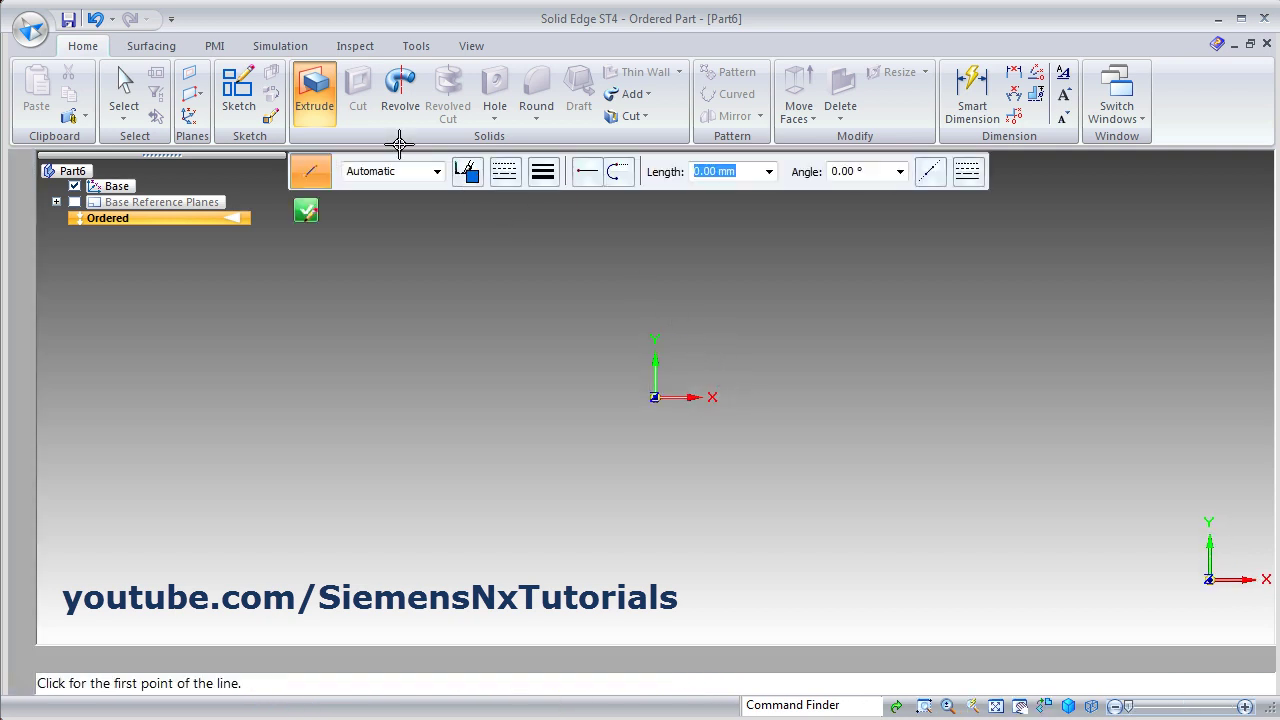
click(232, 94)
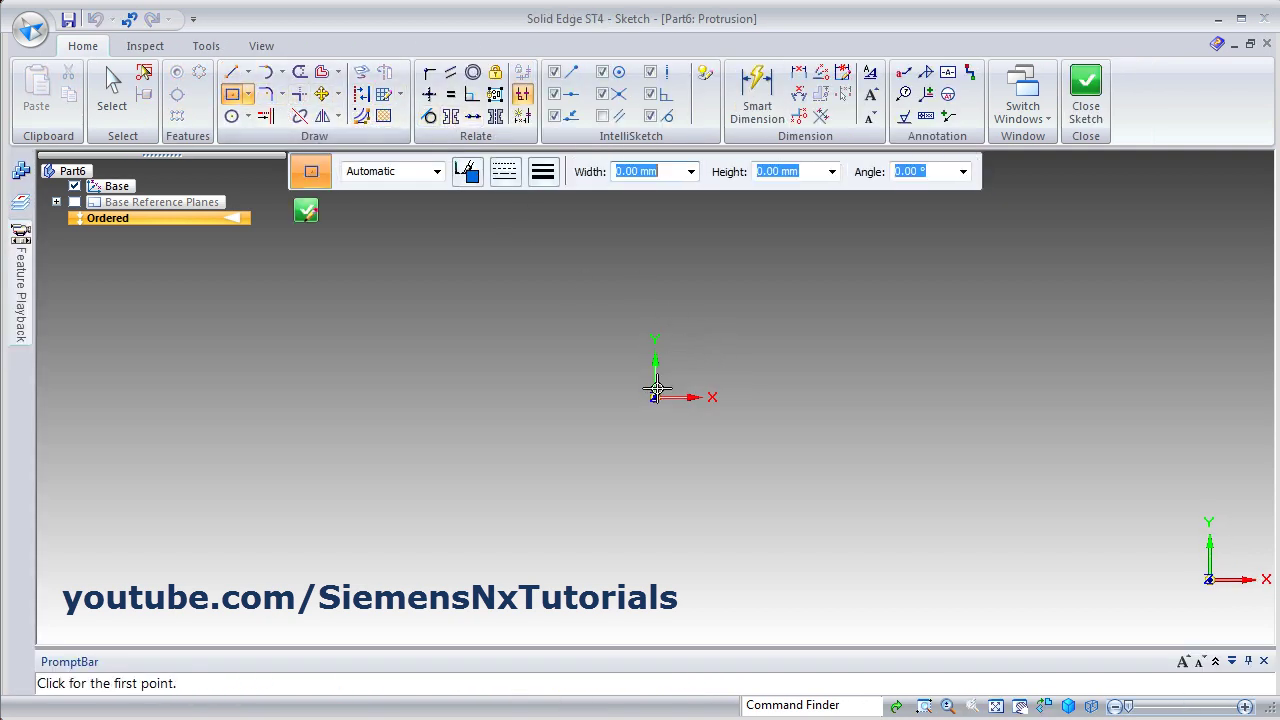
click(655, 397)
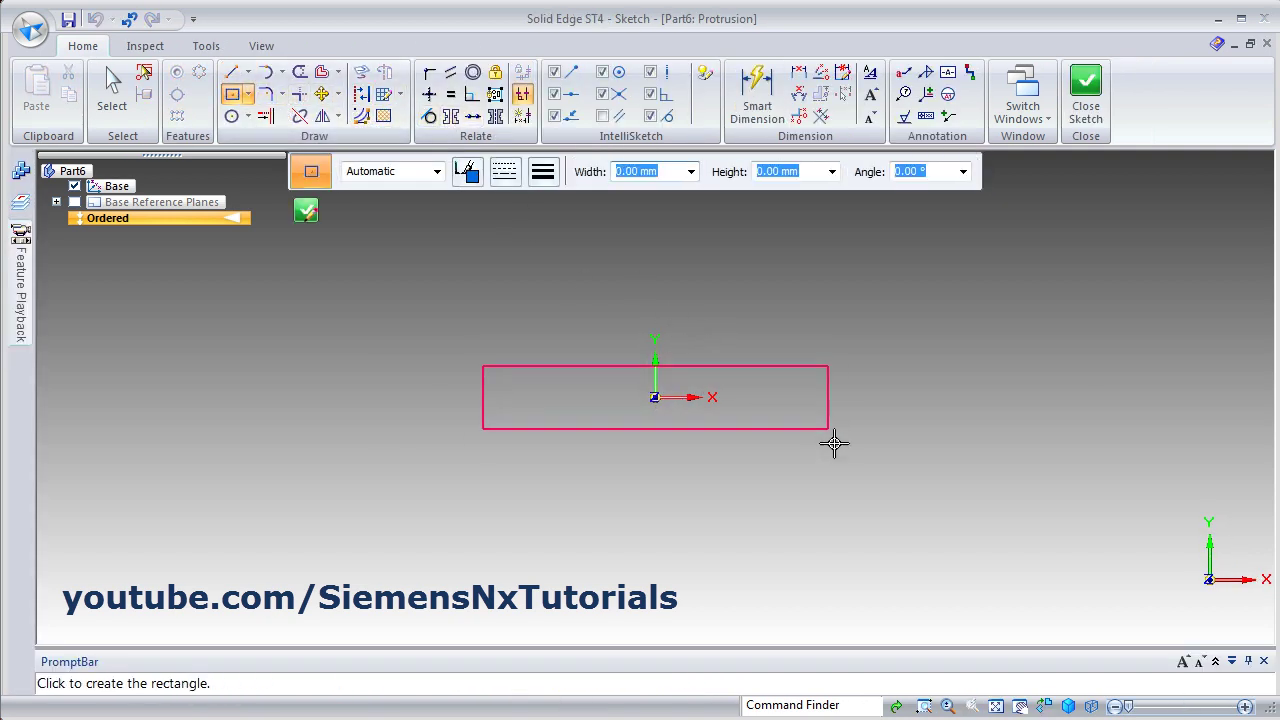
click(884, 552)
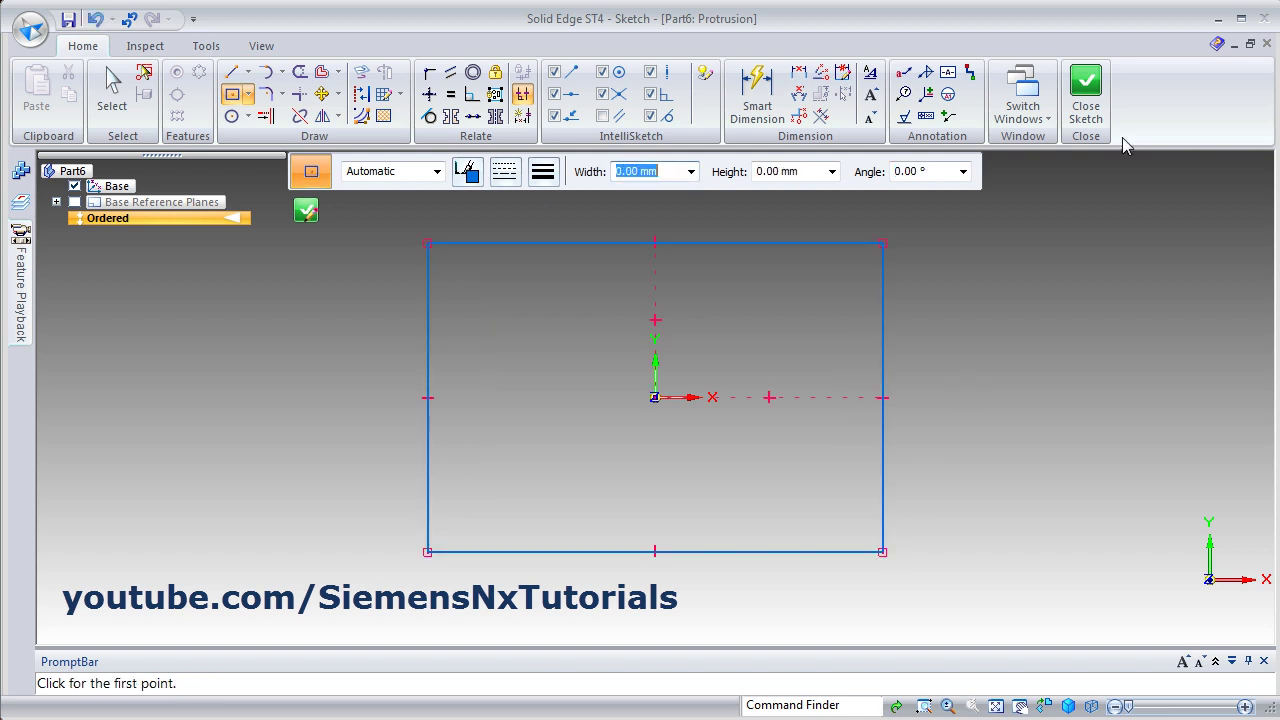
click(1086, 100)
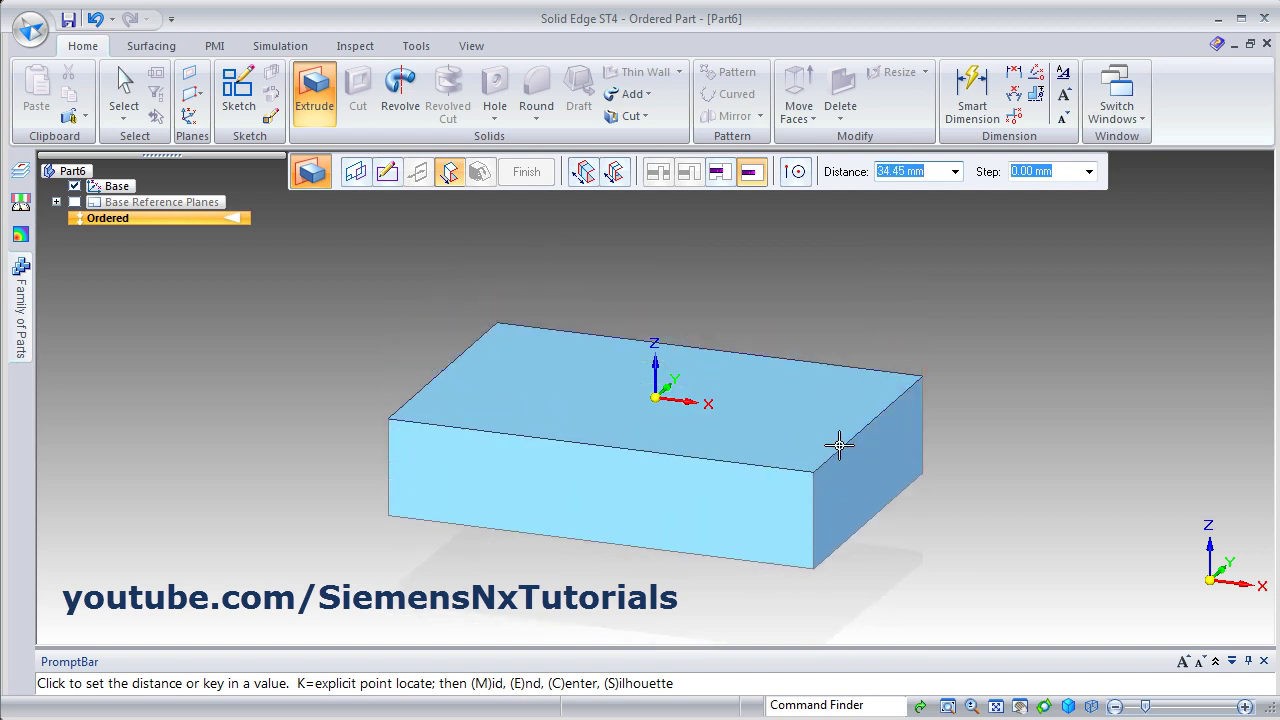
Step: Extrude the rectangle with a non-symmetric extent, 20 mm above and 30 mm below the sketch plane
click(585, 175)
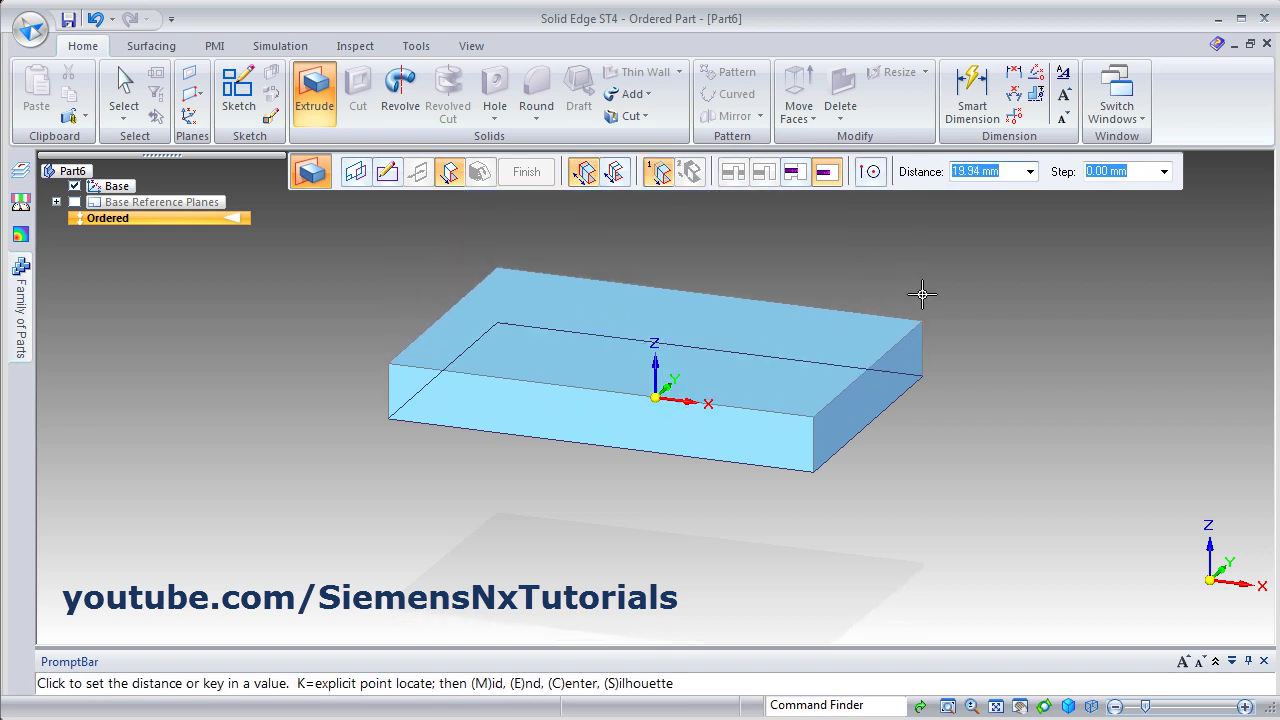
text(20)
key(Return)
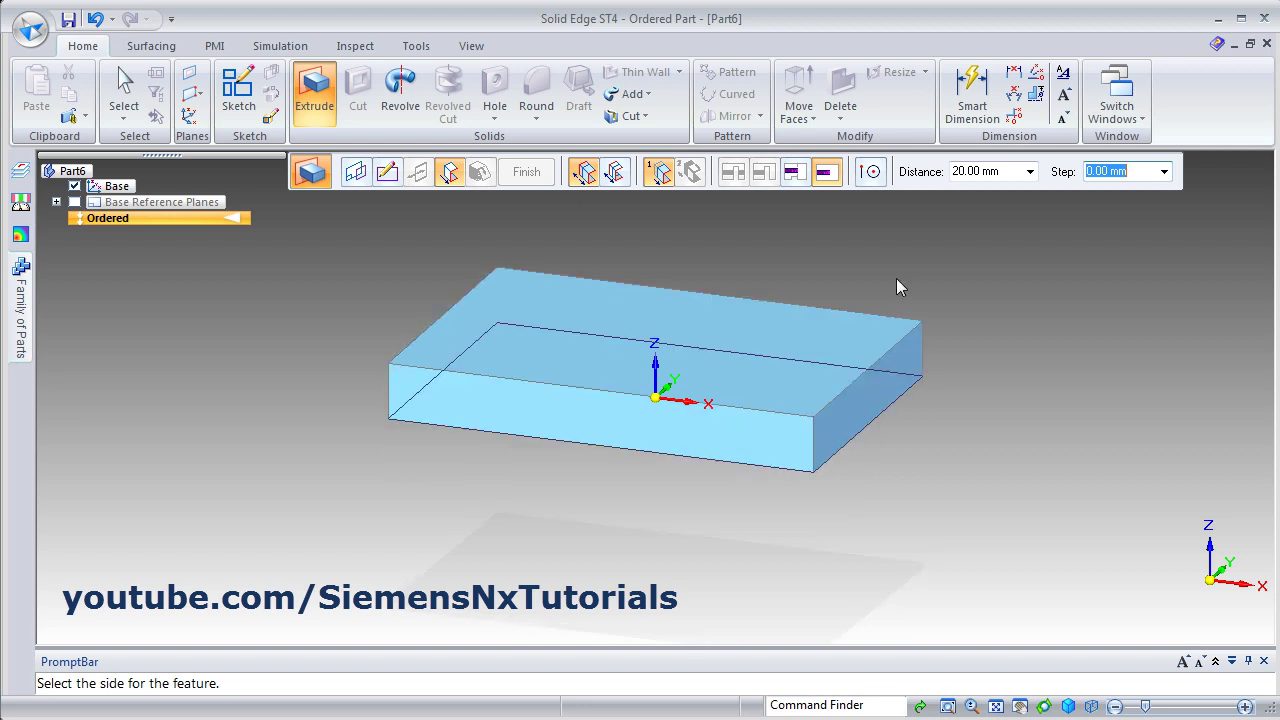
click(897, 282)
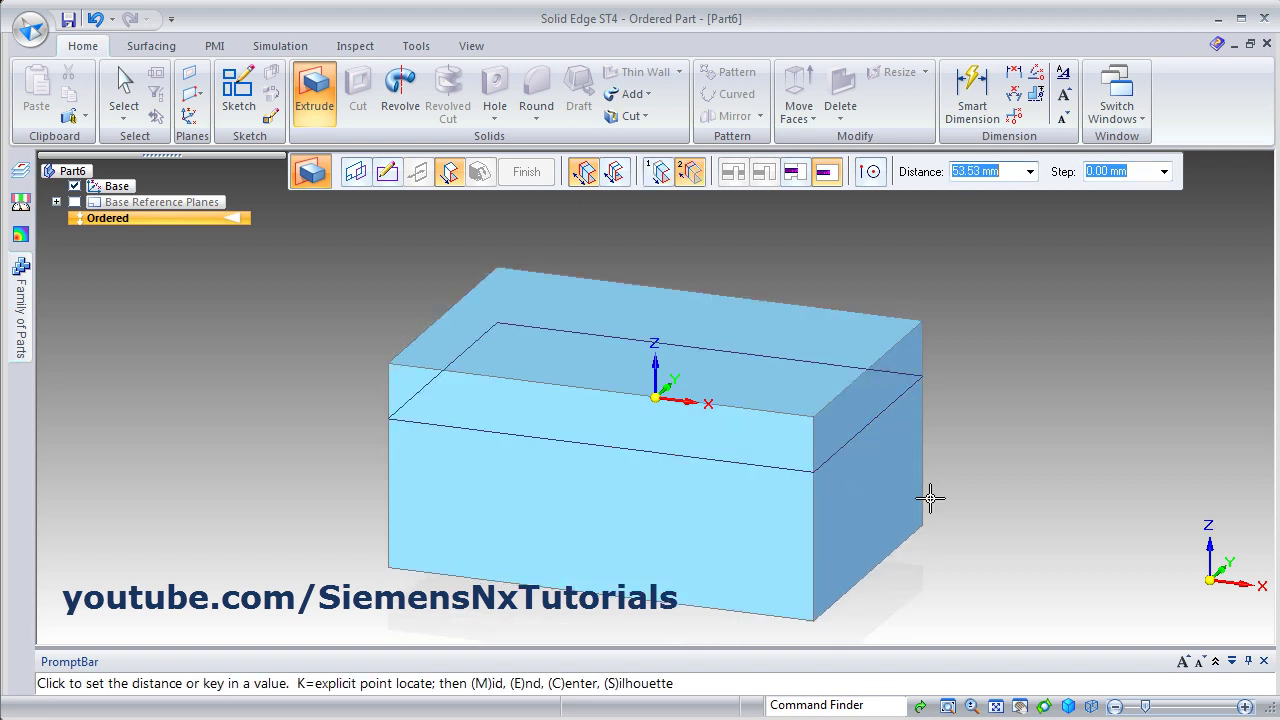
text(30)
key(Return)
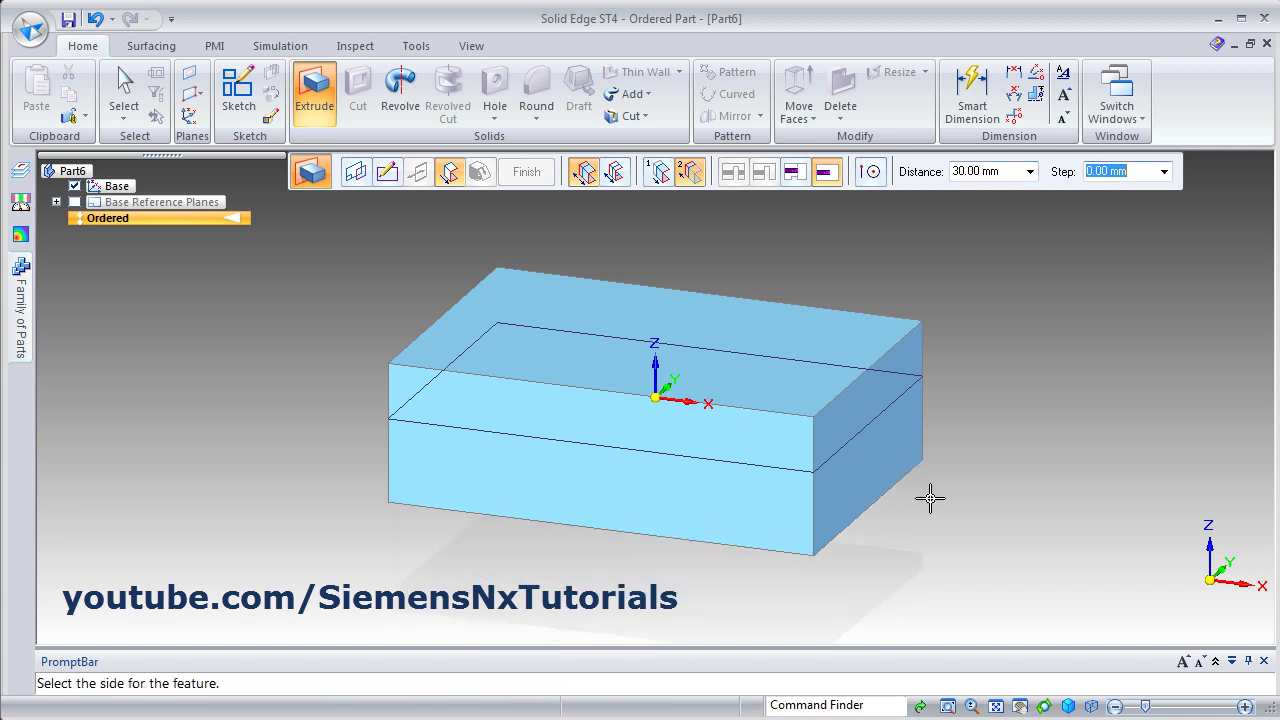
click(888, 565)
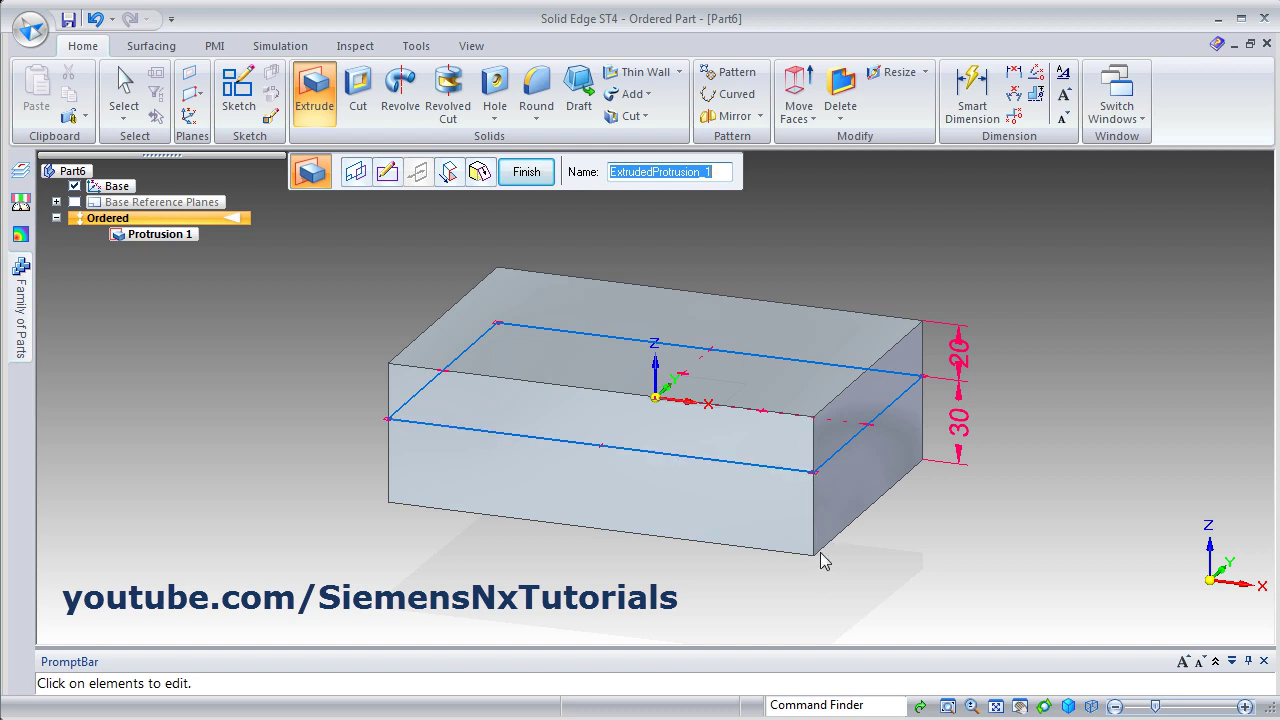
Step: Redefine the extrusion's extent as symmetric with a total distance of 30 mm
click(450, 178)
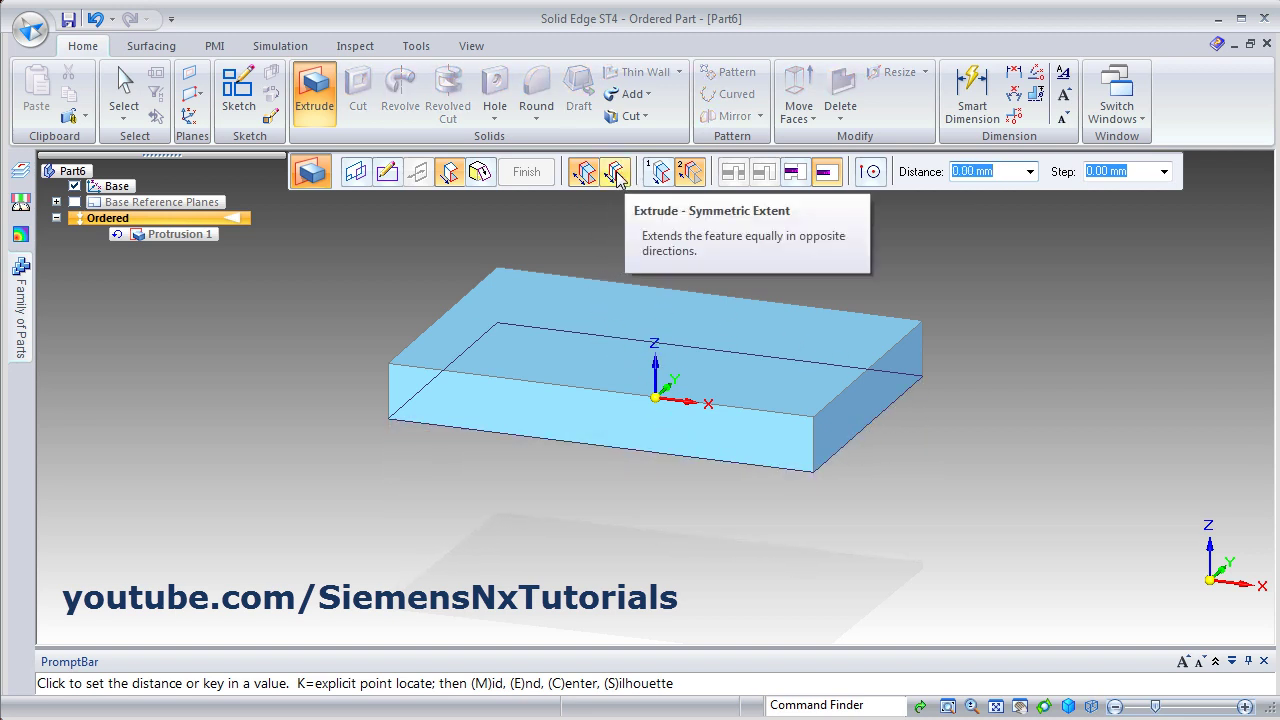
click(617, 175)
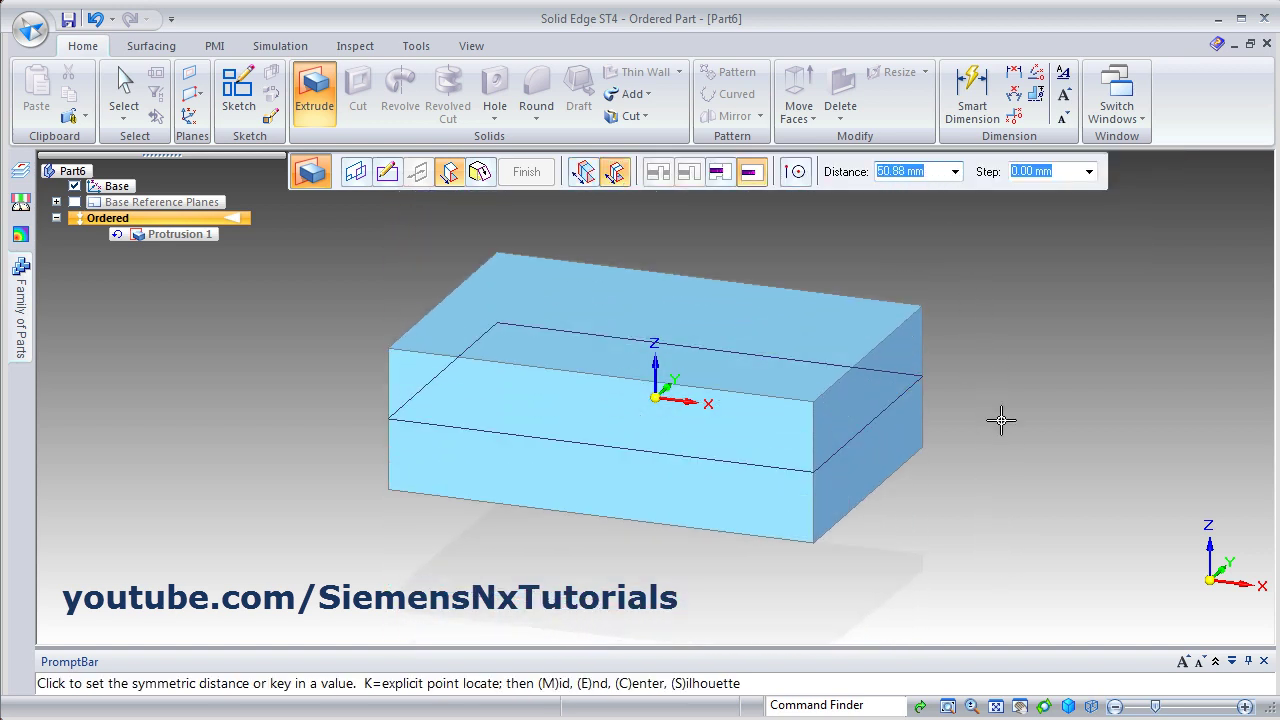
text(30)
key(Return)
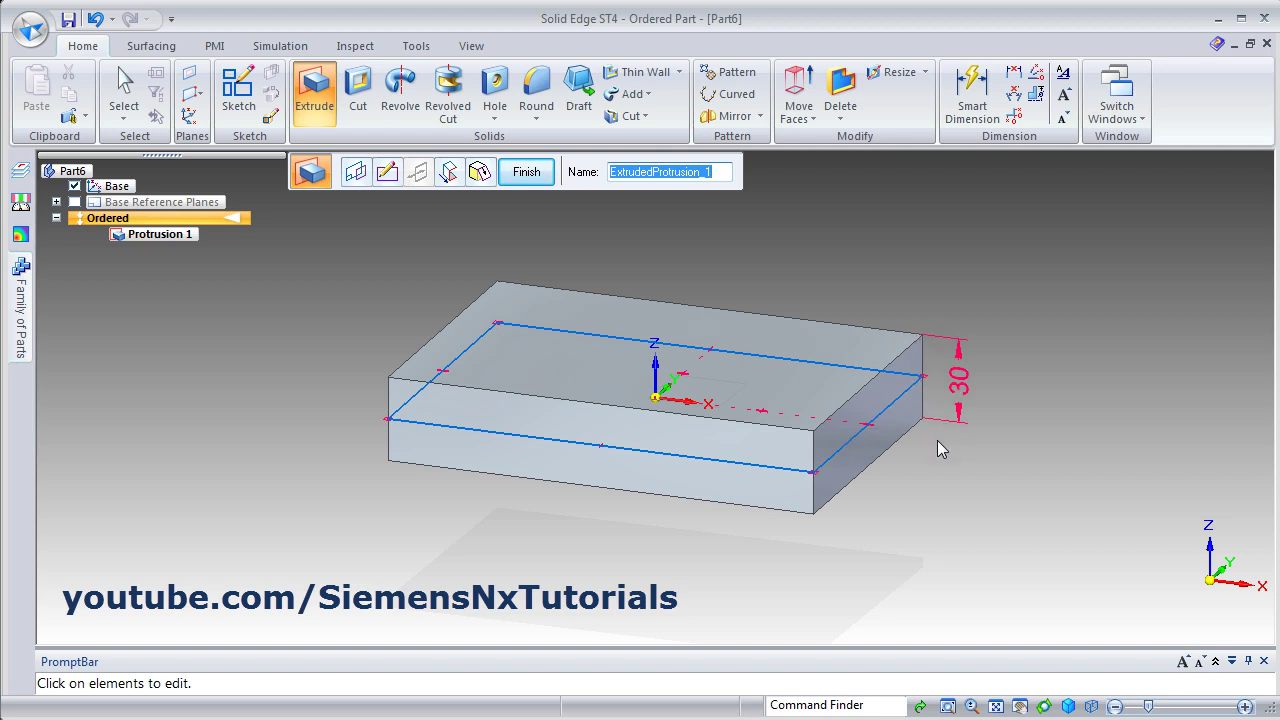
Step: Reopen the extrusion's extent definition, switch it to a single direction, and enter a distance of 30 mm
click(449, 175)
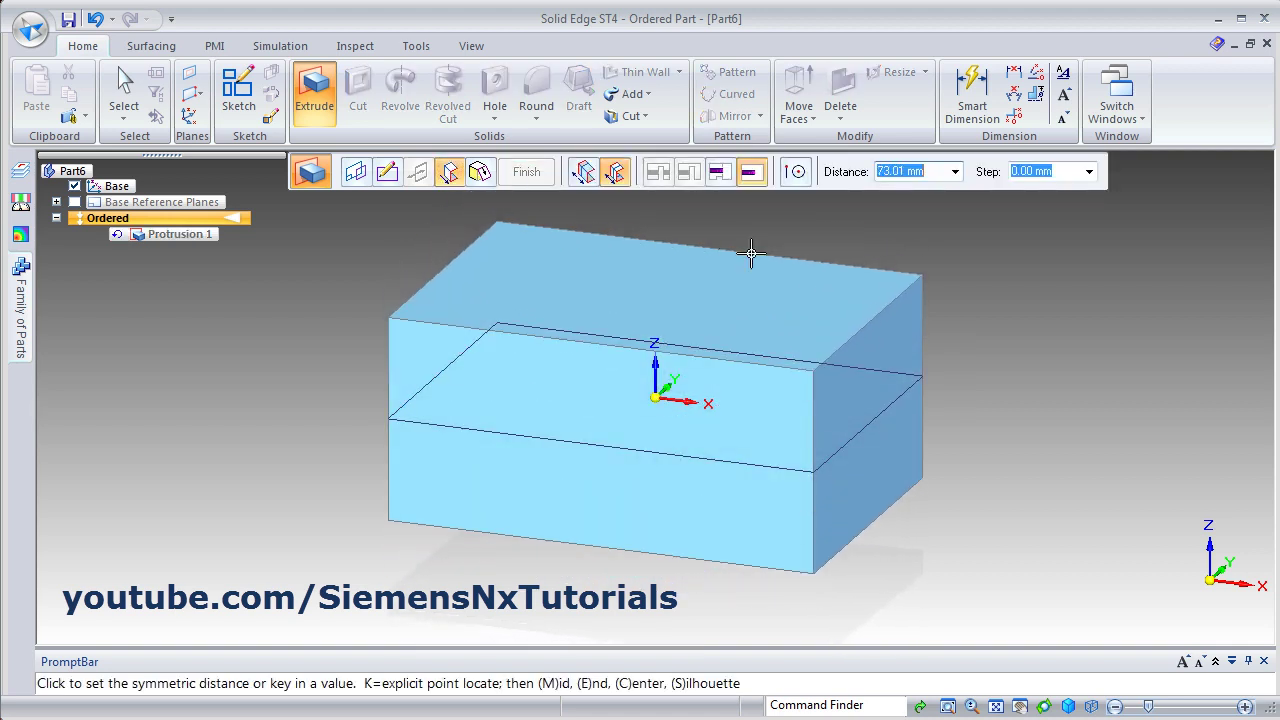
key(n)
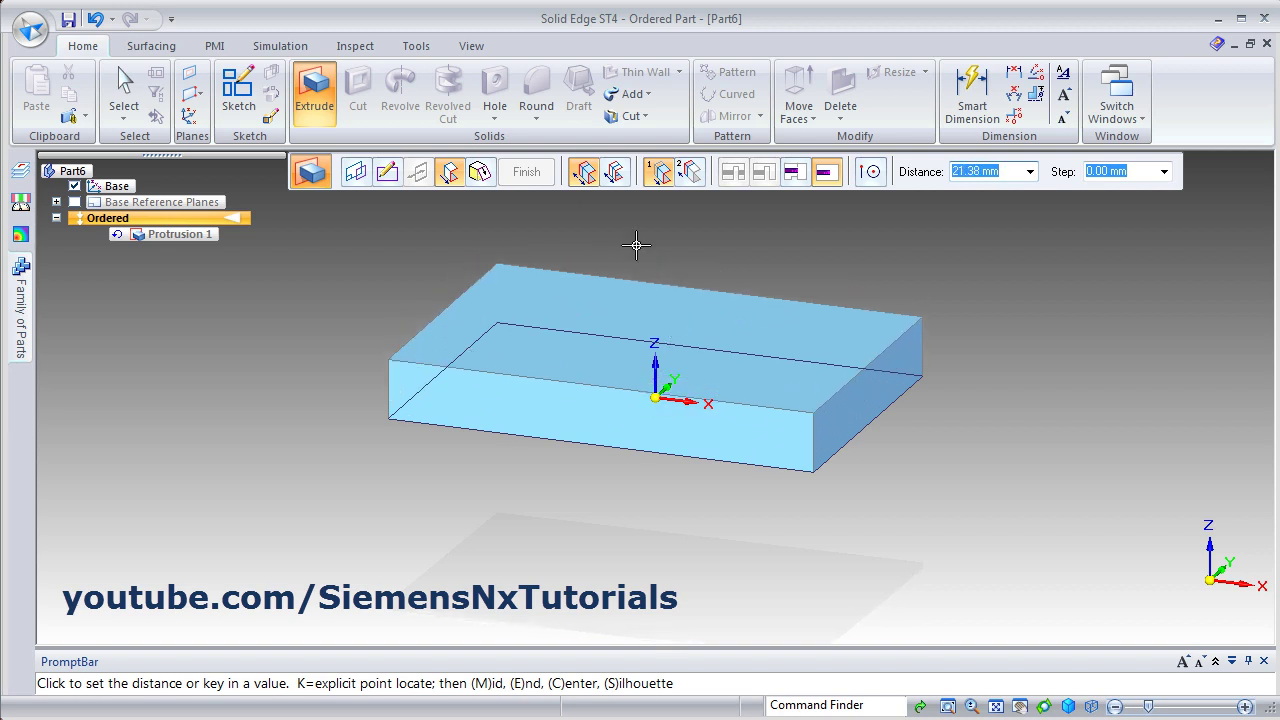
click(614, 173)
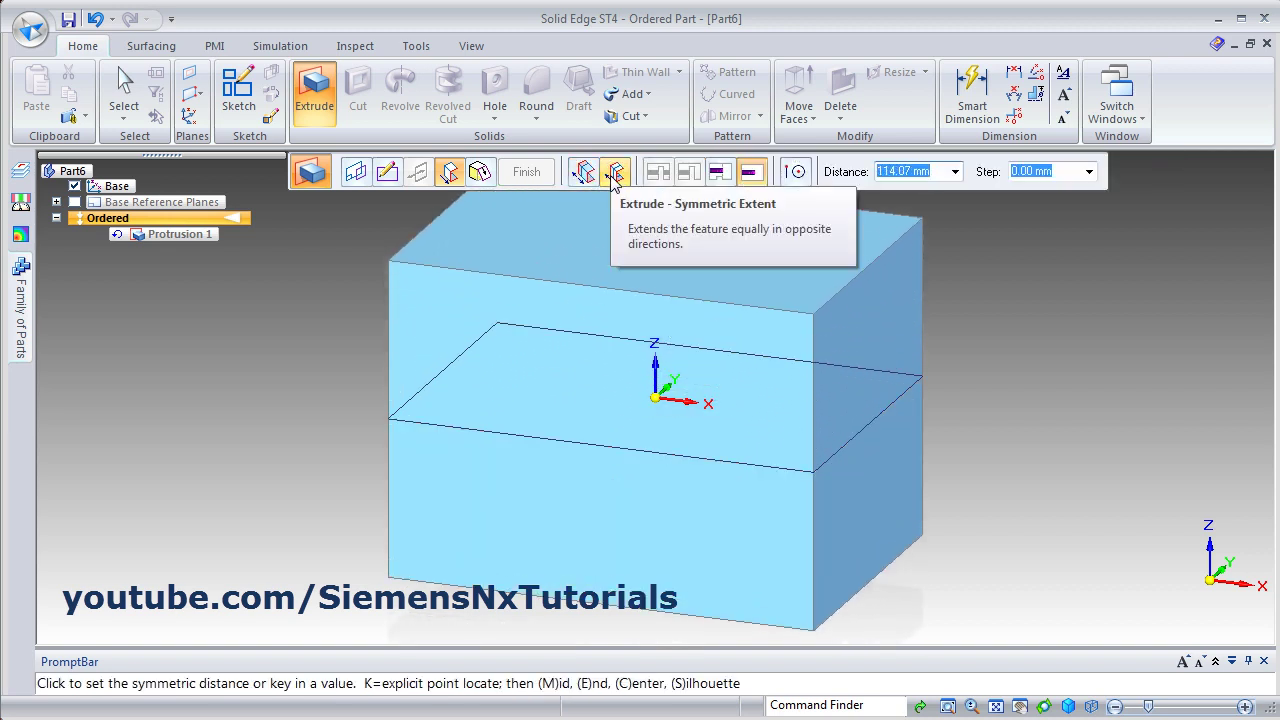
click(614, 173)
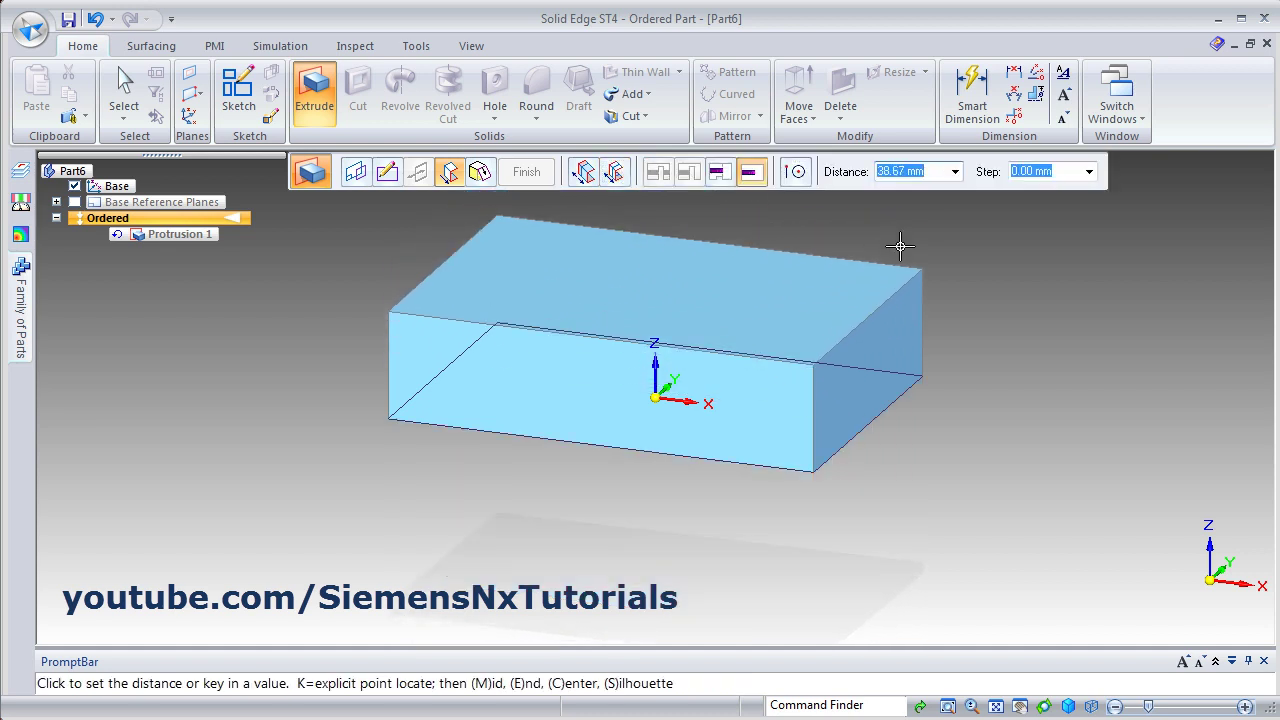
text(3)
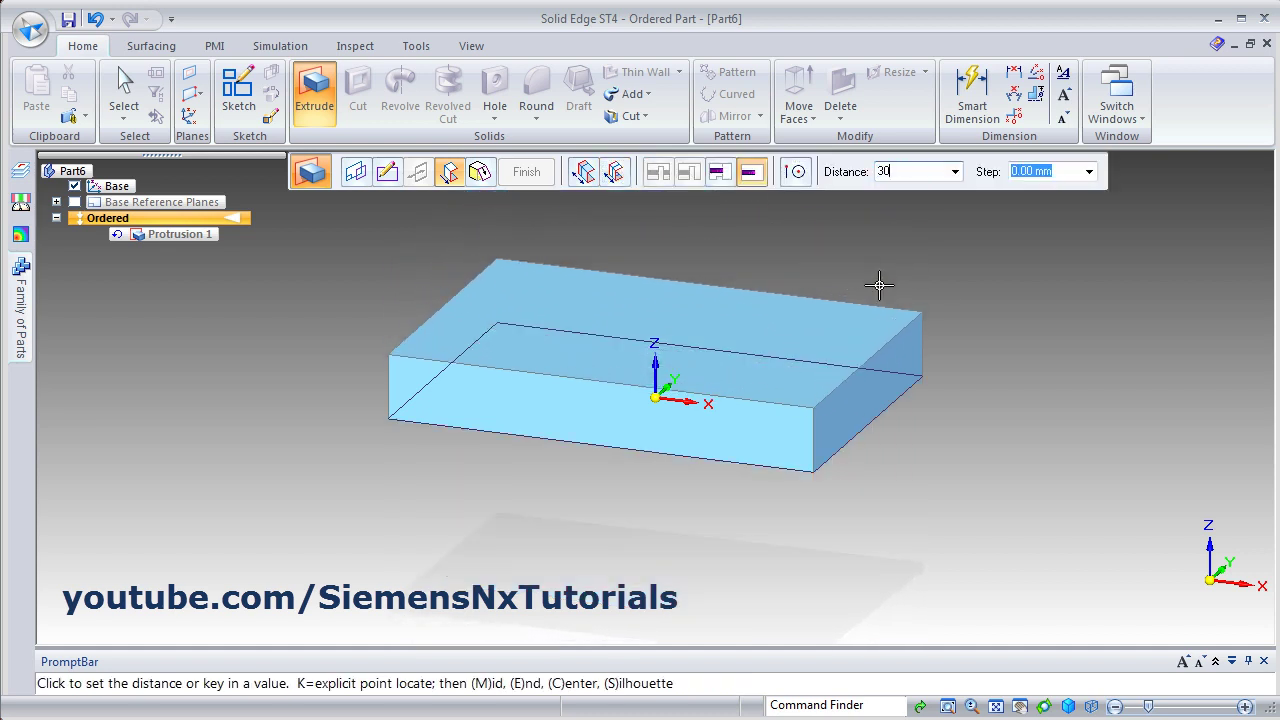
text(0)
key(Return)
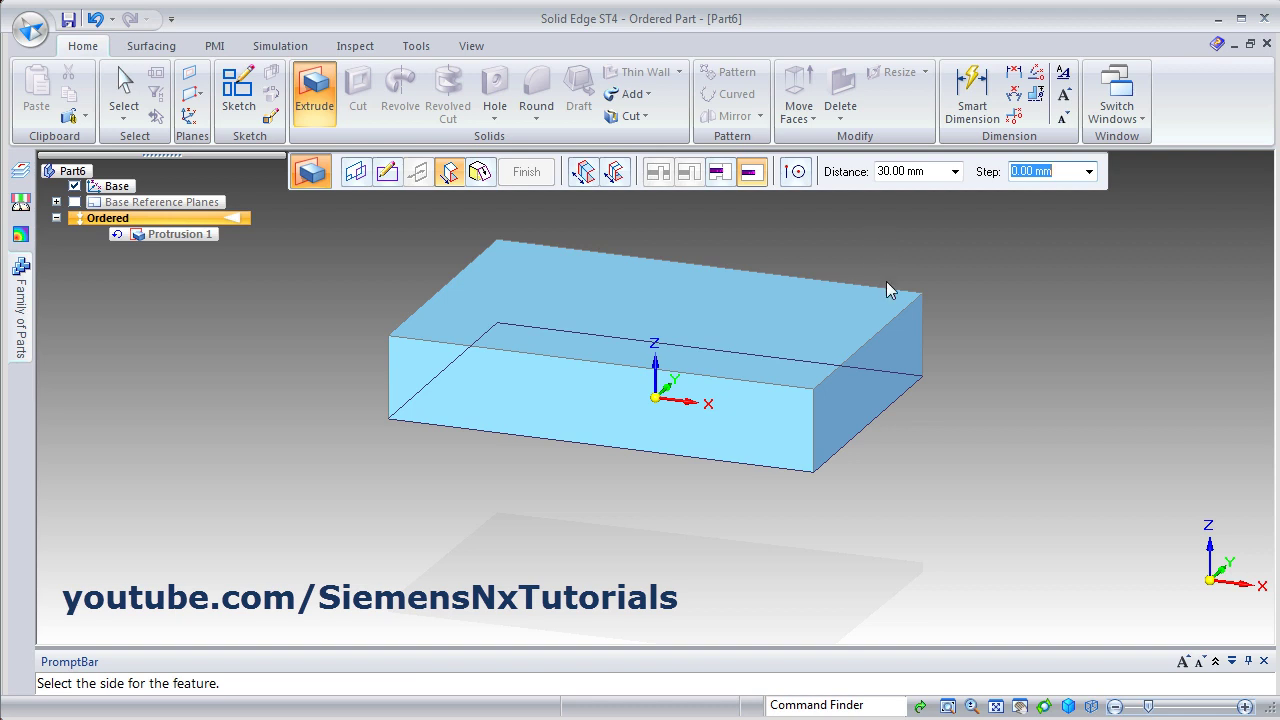
Step: Set the single-direction extrusion distance to 50 mm and place the material above the sketch plane
click(922, 176)
text(50)
key(Return)
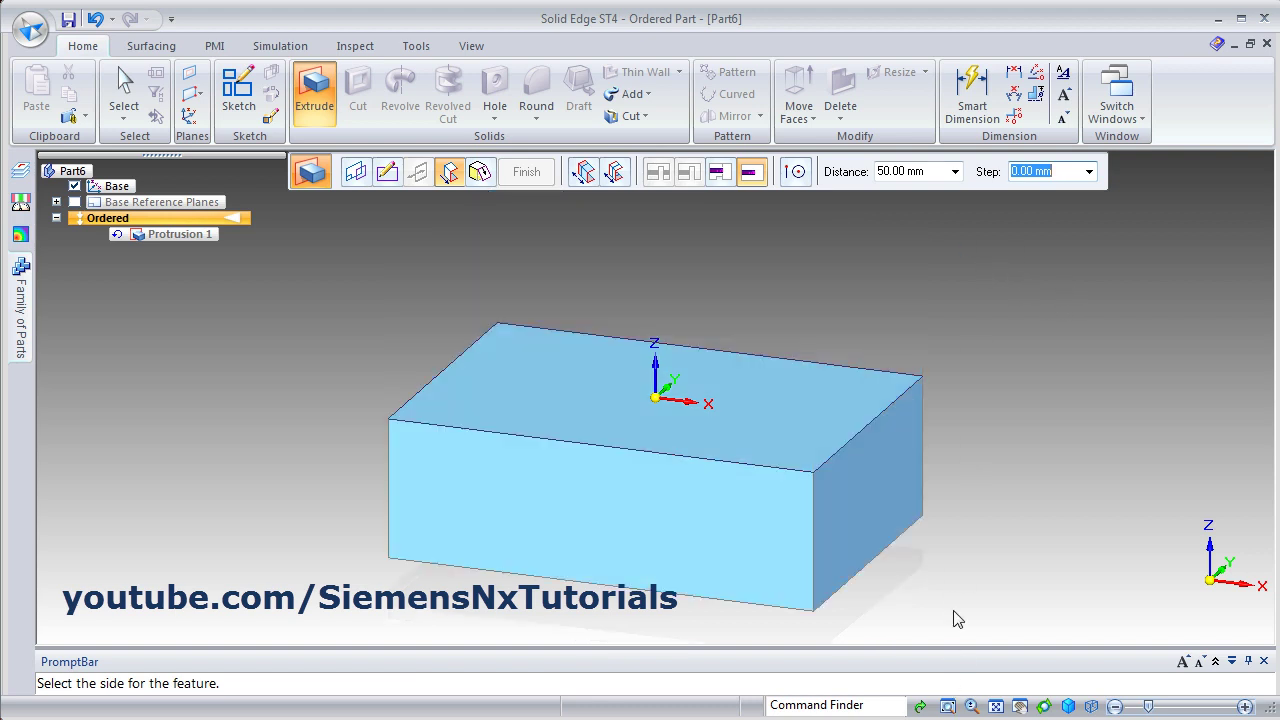
click(981, 269)
scroll(895, 410, up, 1)
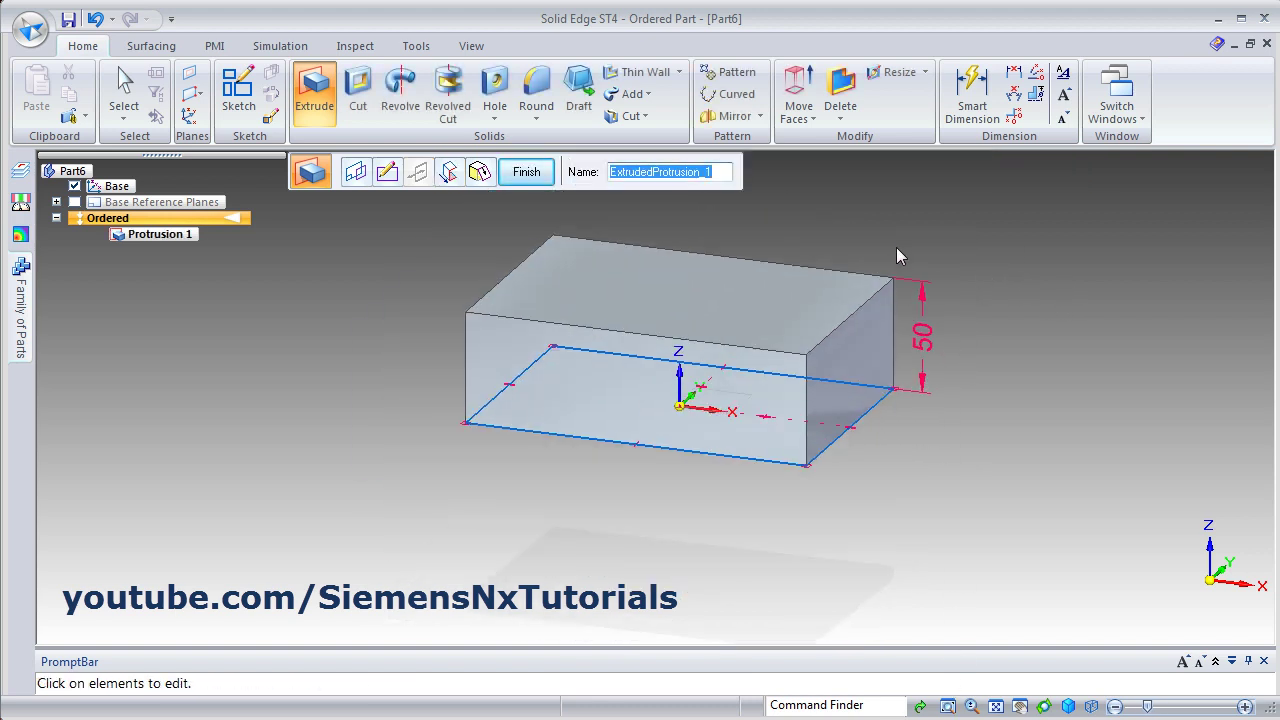
scroll(904, 263, up, 1)
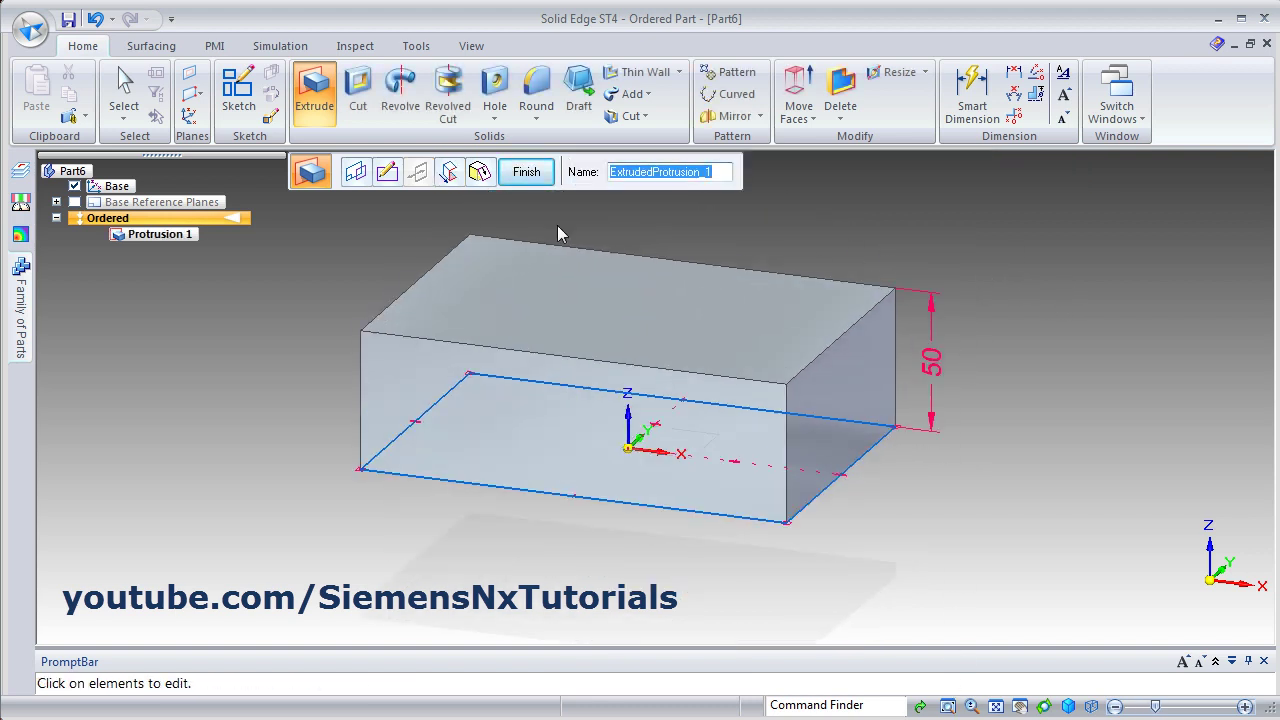
Step: Apply a draft treatment to the block extrusion with an angle of 10°
click(480, 174)
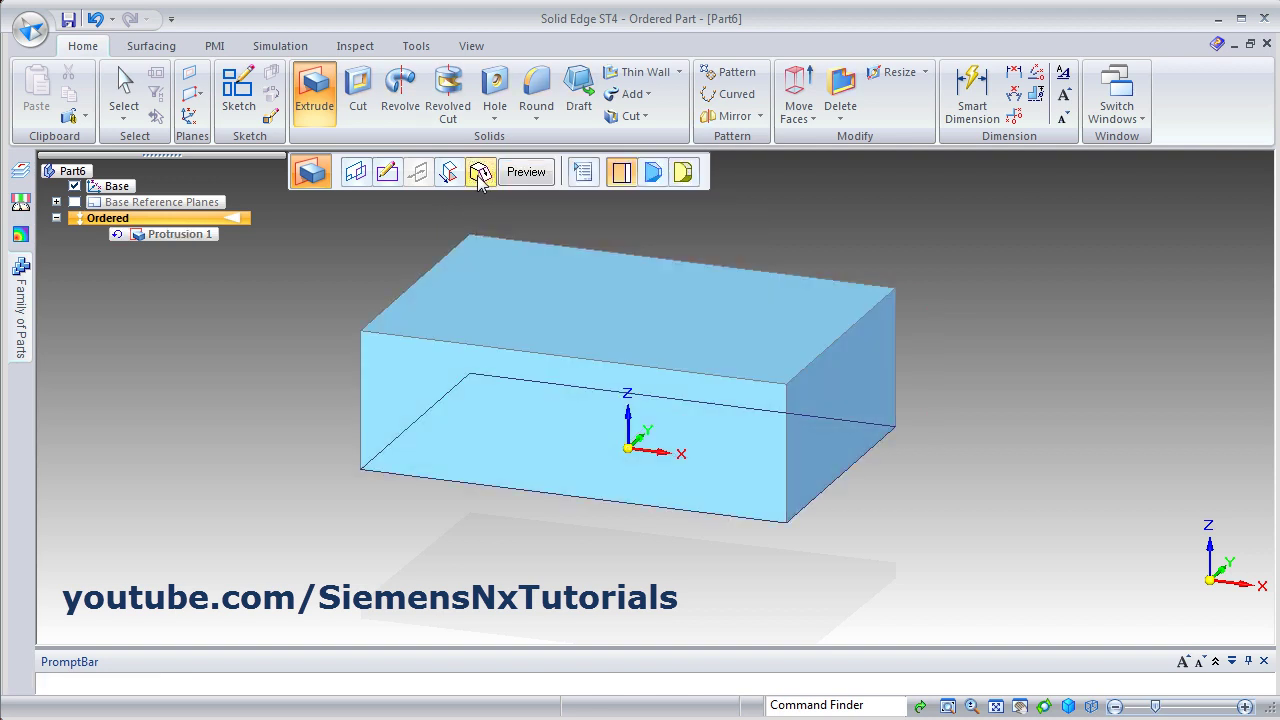
click(653, 173)
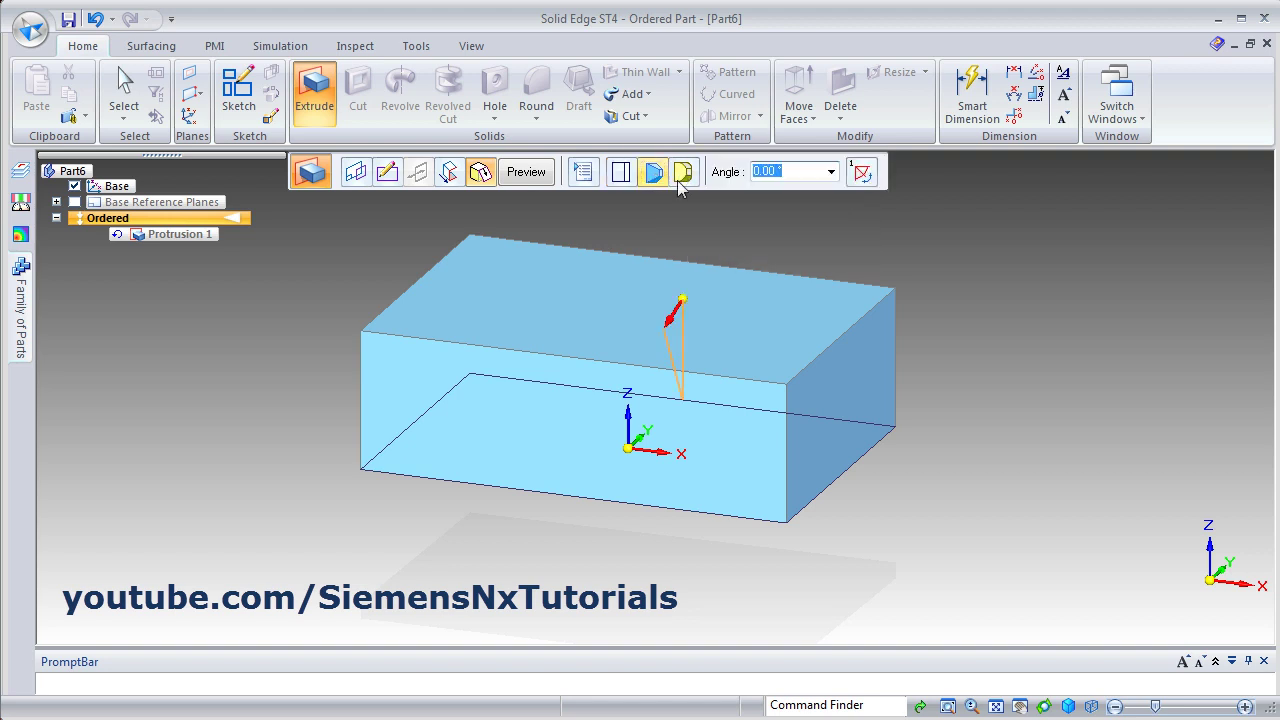
text(15)
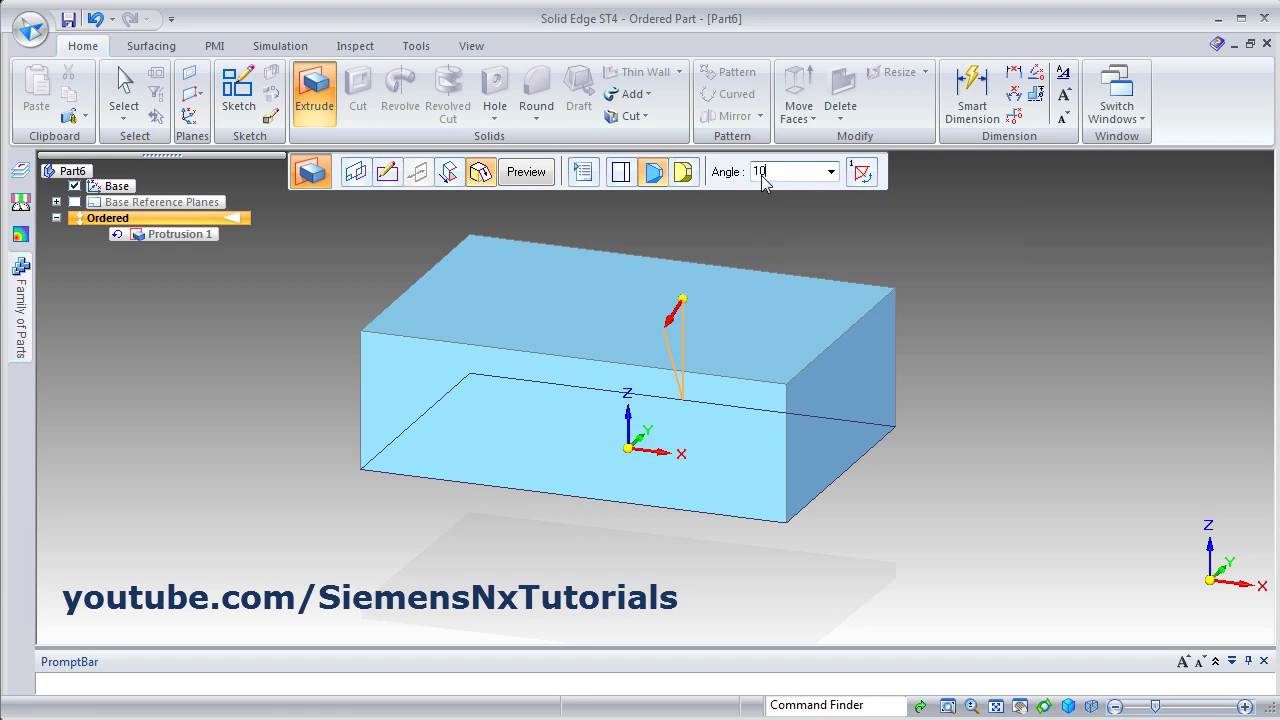
key(Return)
middle_drag(538, 402, 580, 371)
click(479, 173)
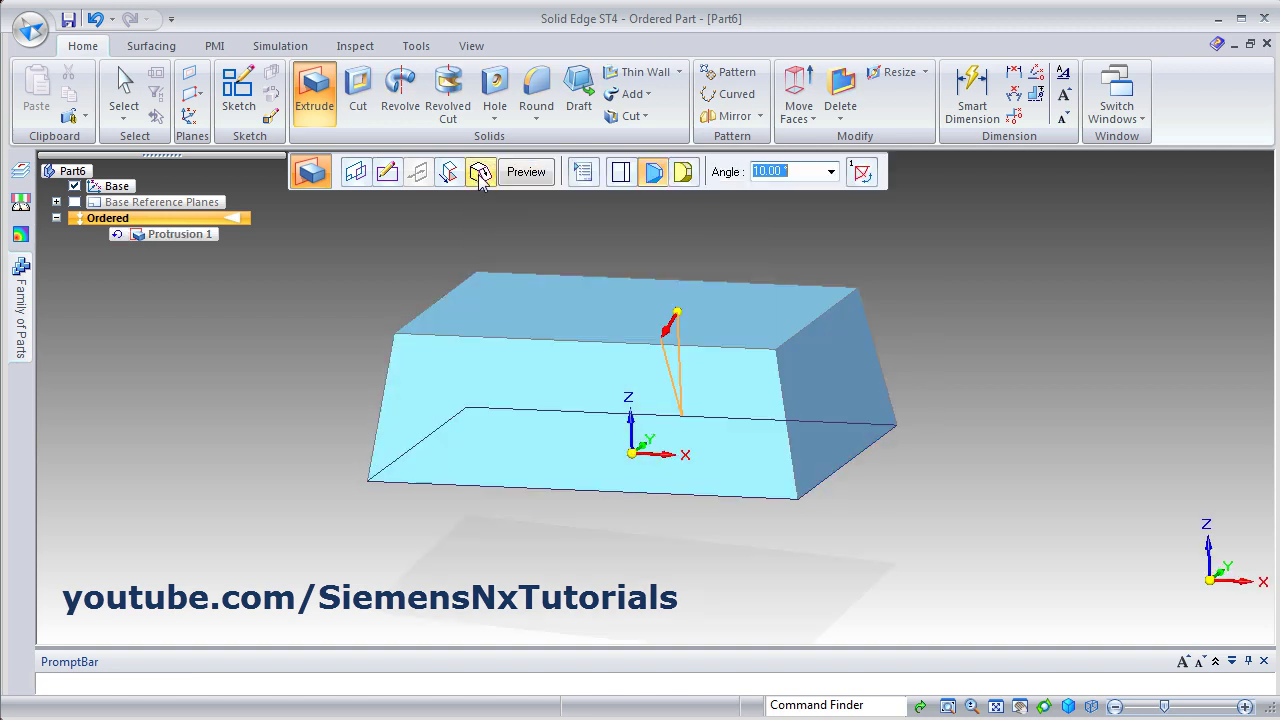
middle_drag(851, 406, 650, 428)
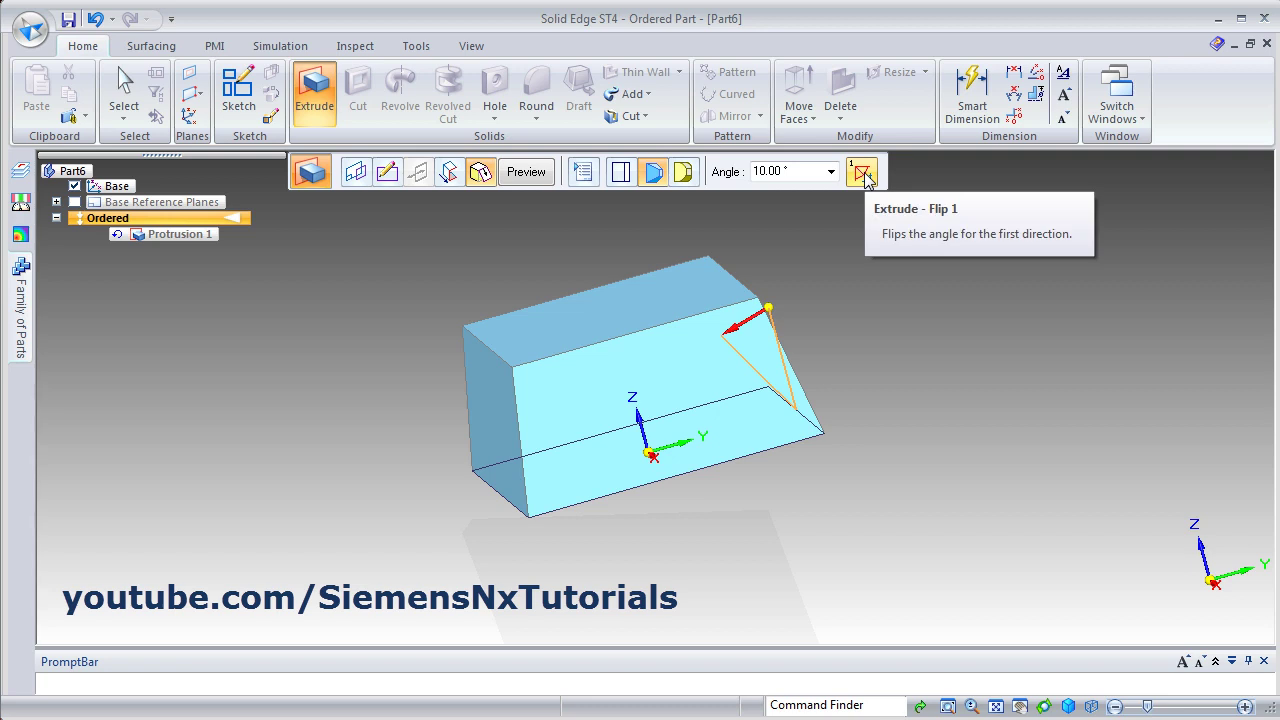
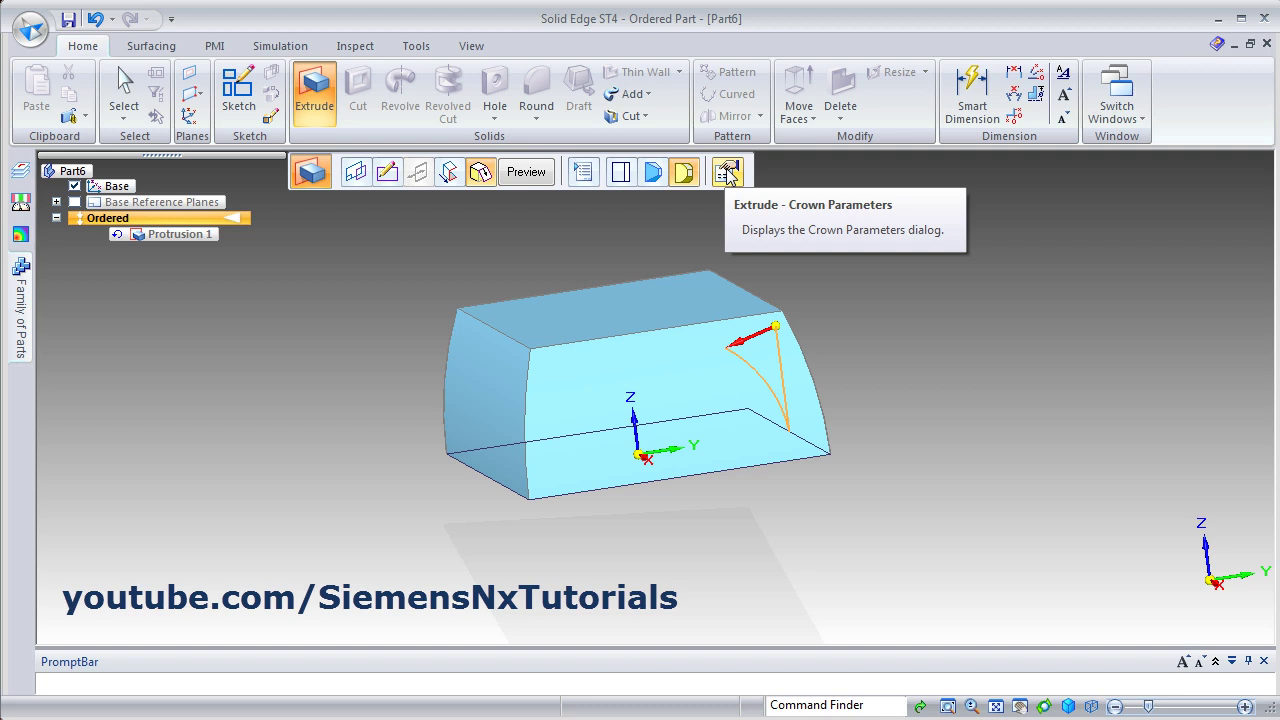
Step: Set the extrusion's crown type to Radius and take-off, with a take-off angle of 10°
click(727, 175)
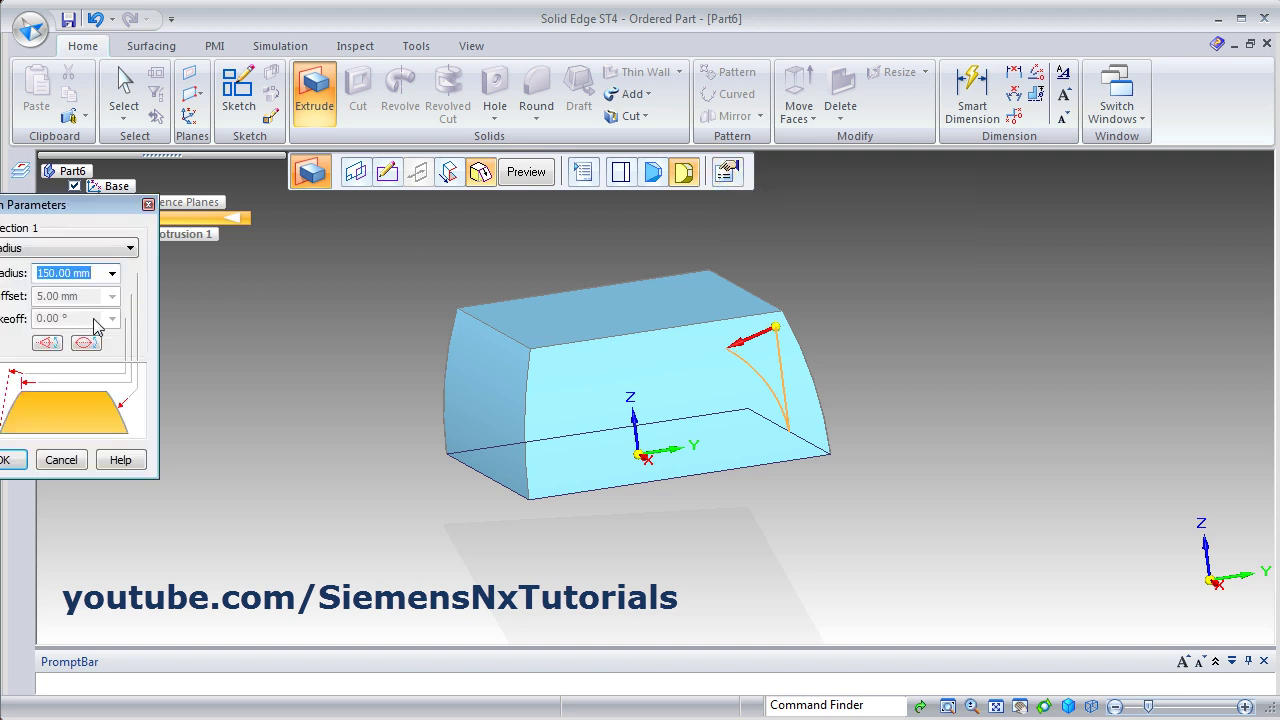
drag(75, 203, 297, 244)
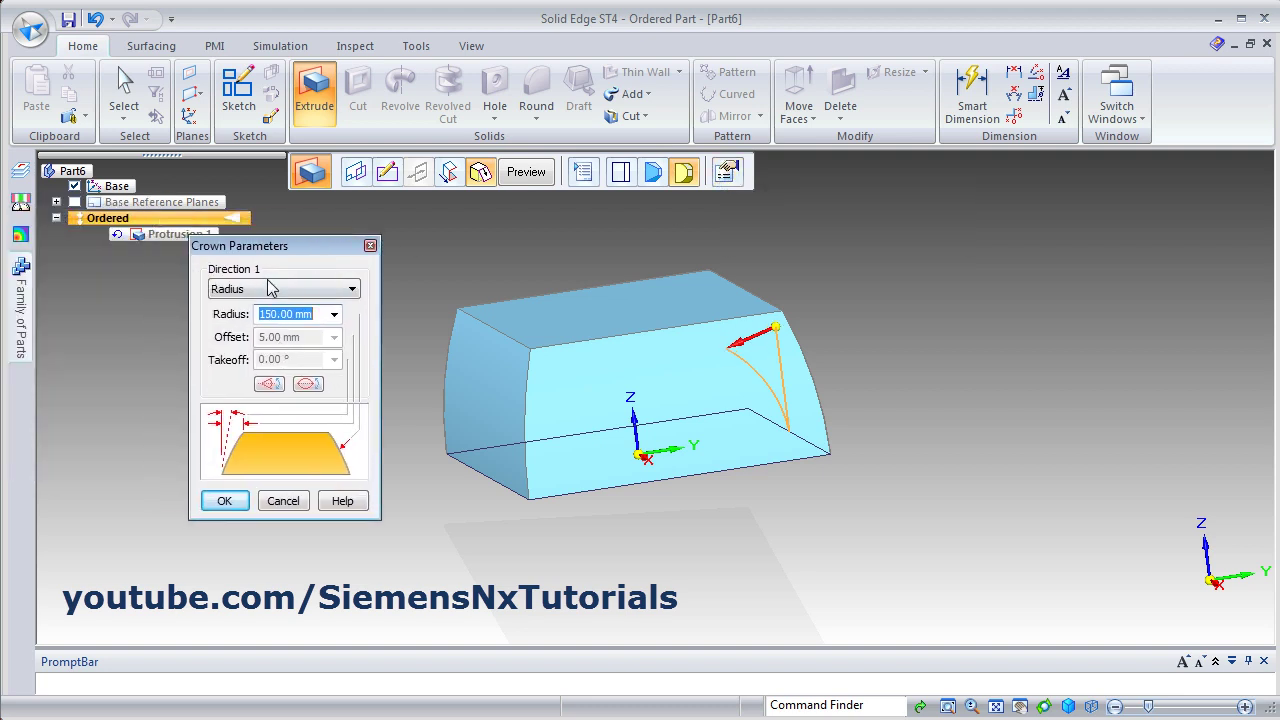
middle_drag(730, 436, 603, 389)
click(280, 290)
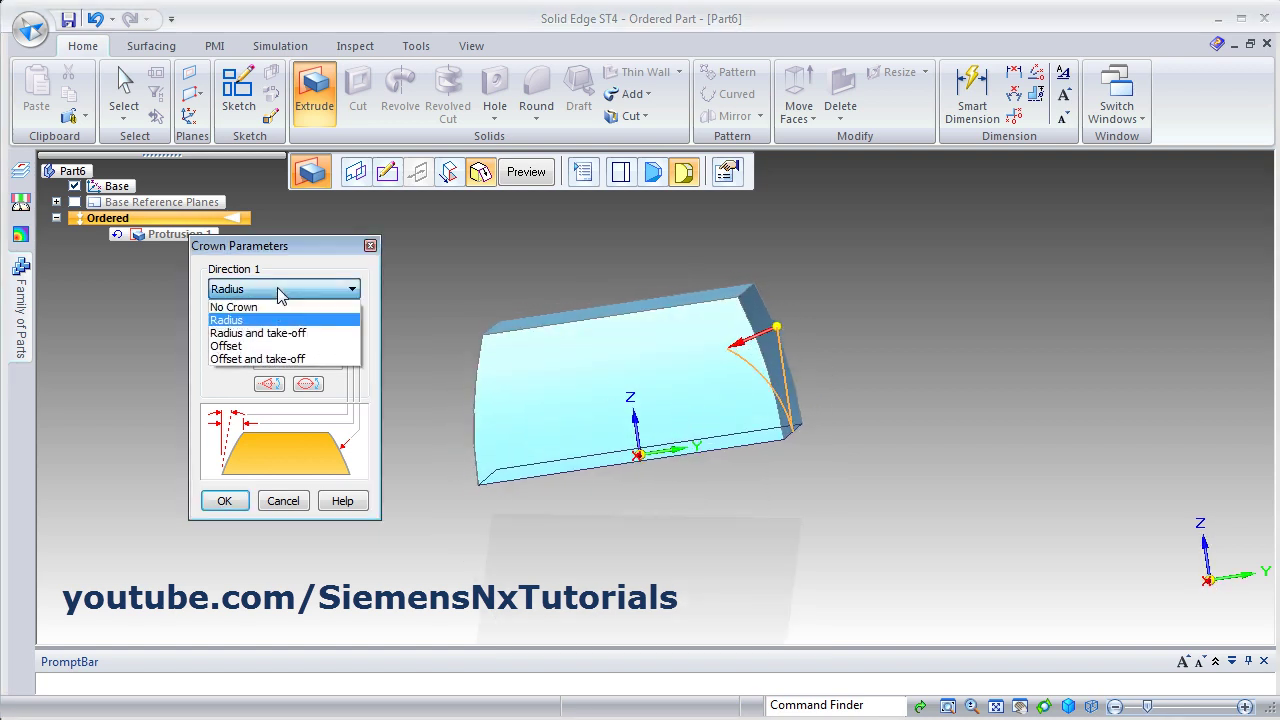
click(286, 340)
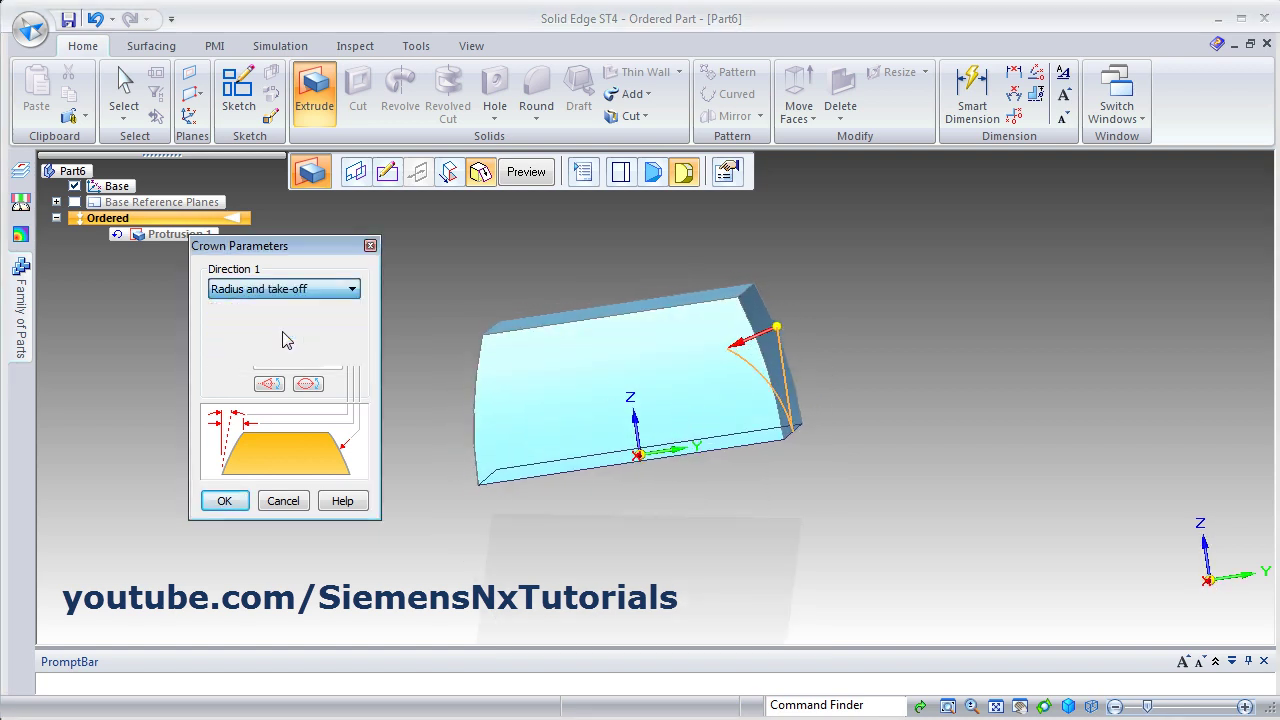
drag(305, 359, 248, 362)
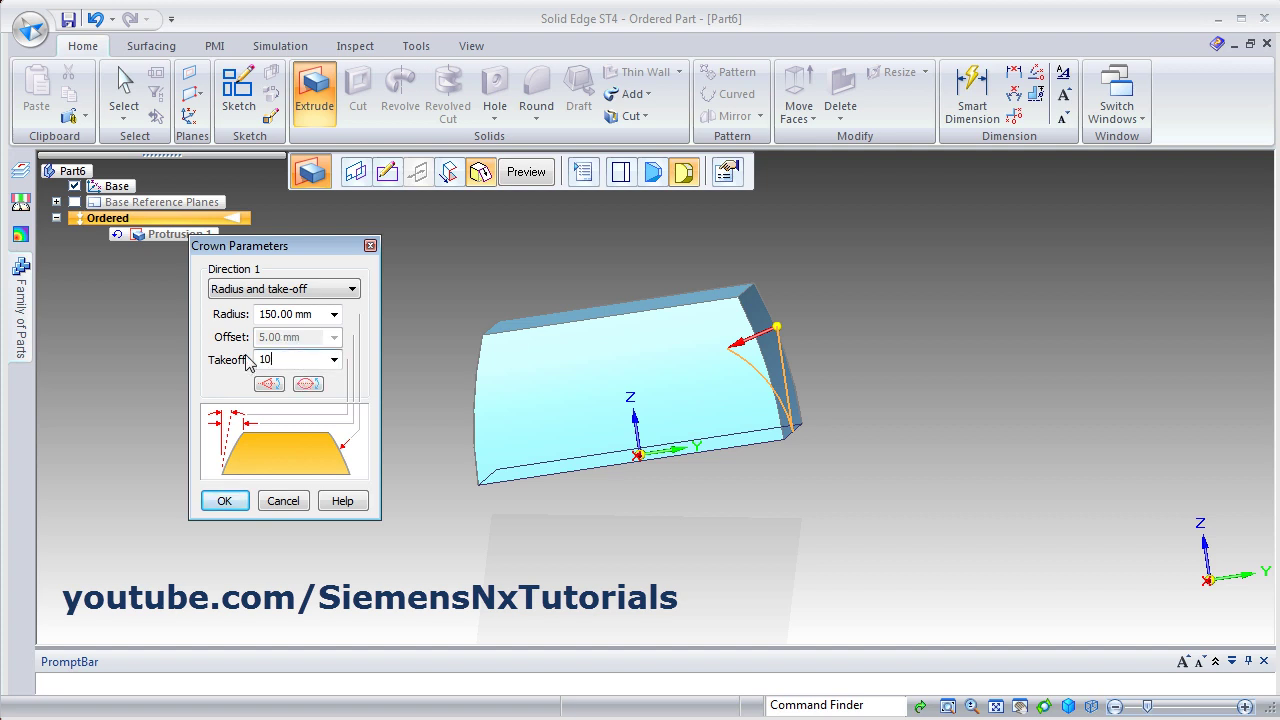
text(10)
key(Return)
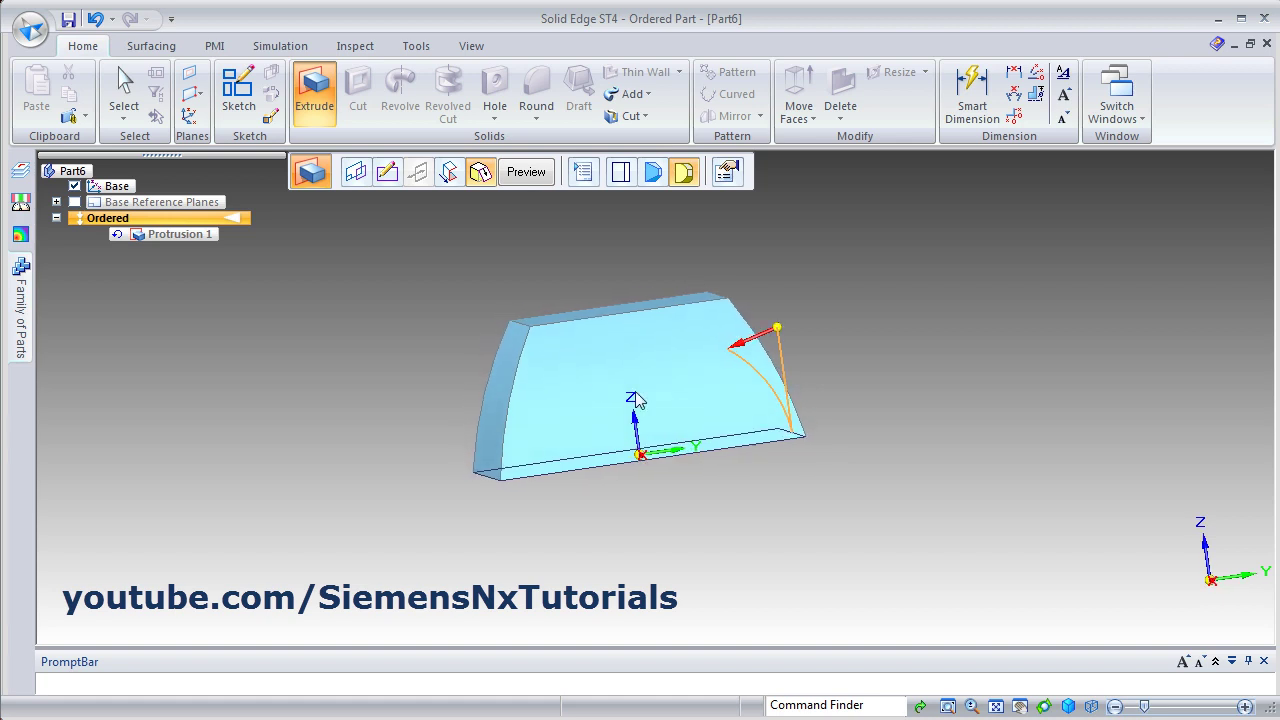
Step: Change the extrusion's crown type to Offset and set the offset to 10 mm
click(726, 175)
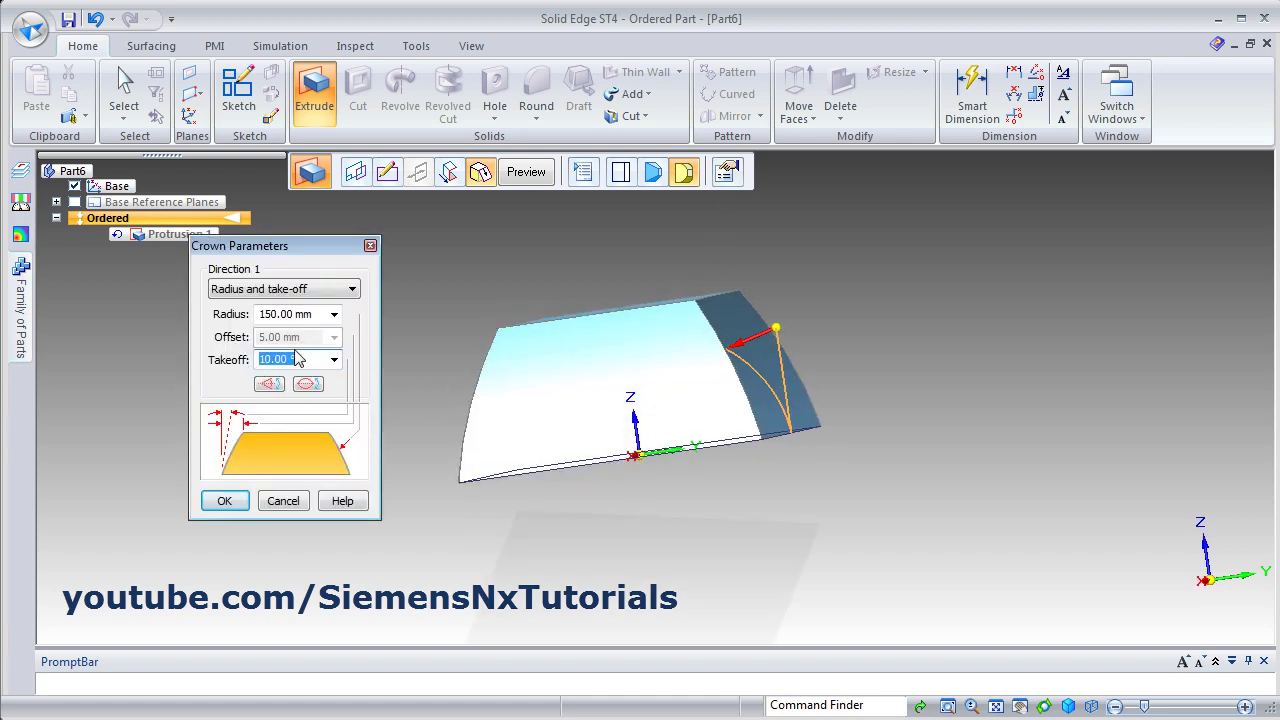
click(265, 290)
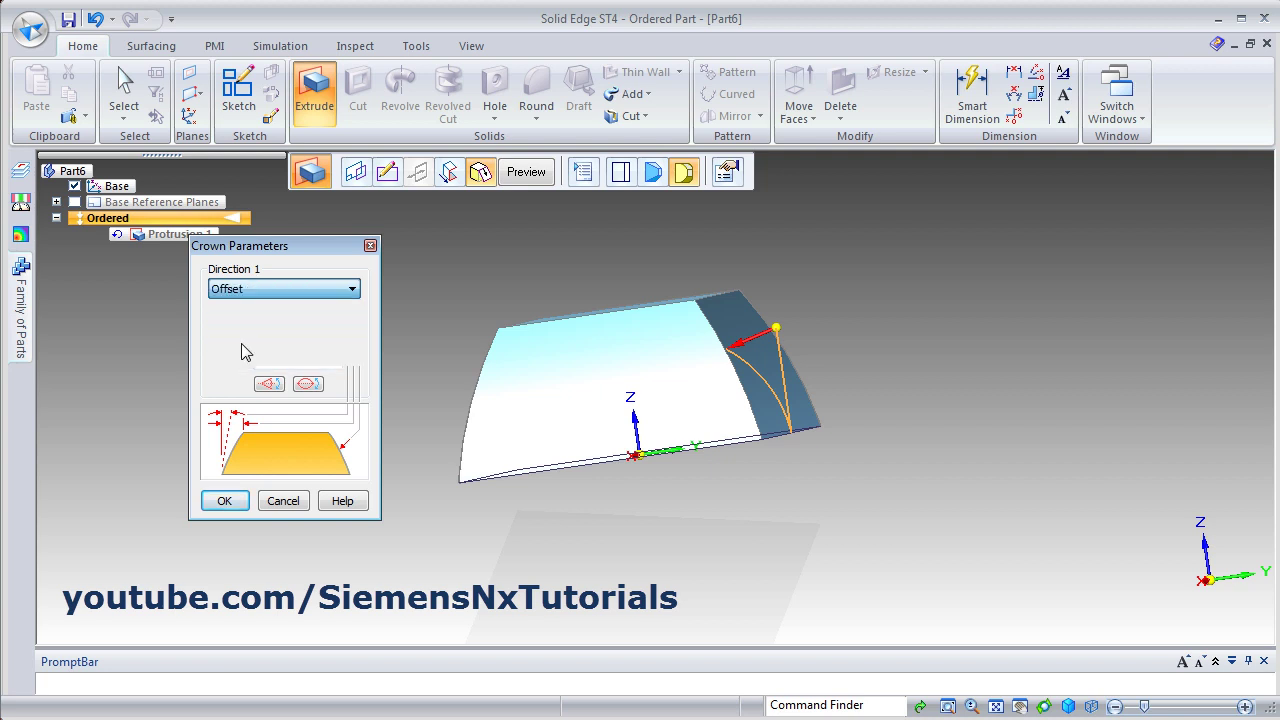
click(306, 340)
drag(306, 340, 242, 345)
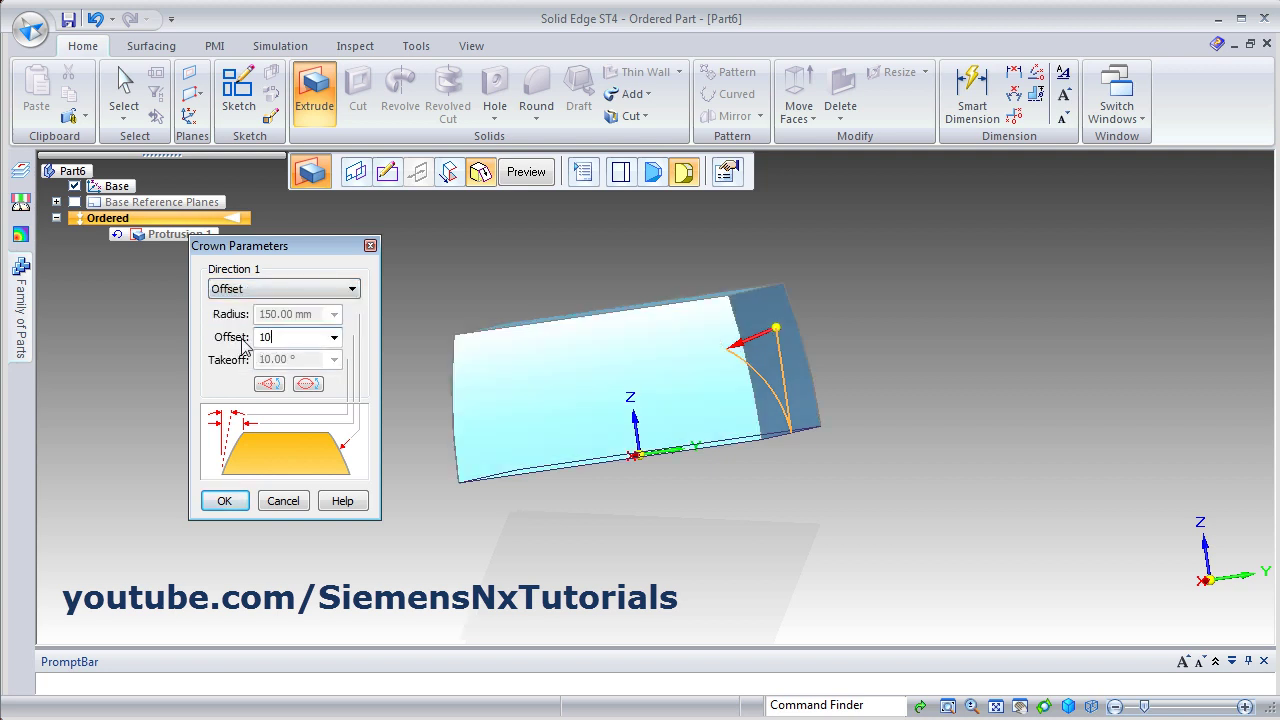
text(1)
key(Return)
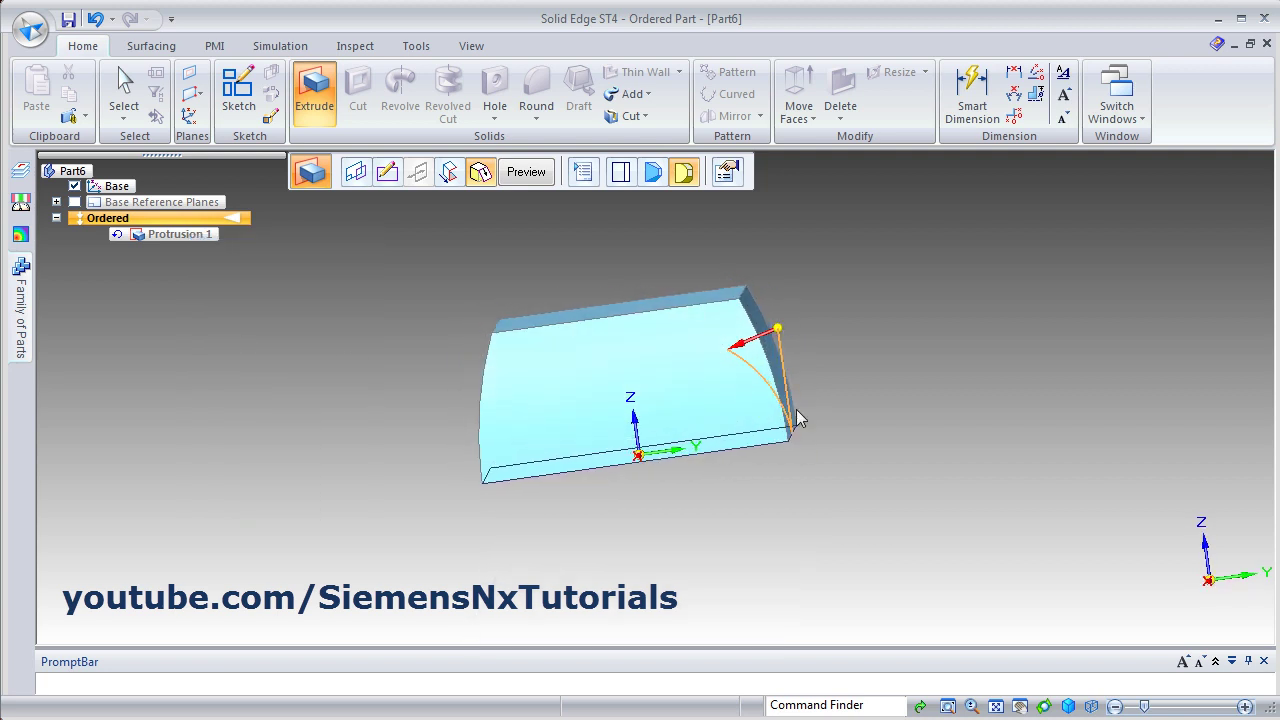
Step: Try flipping the side and the curvature of the offset crown in different combinations, restore the inward convex shape, and accept the crown parameters
click(696, 183)
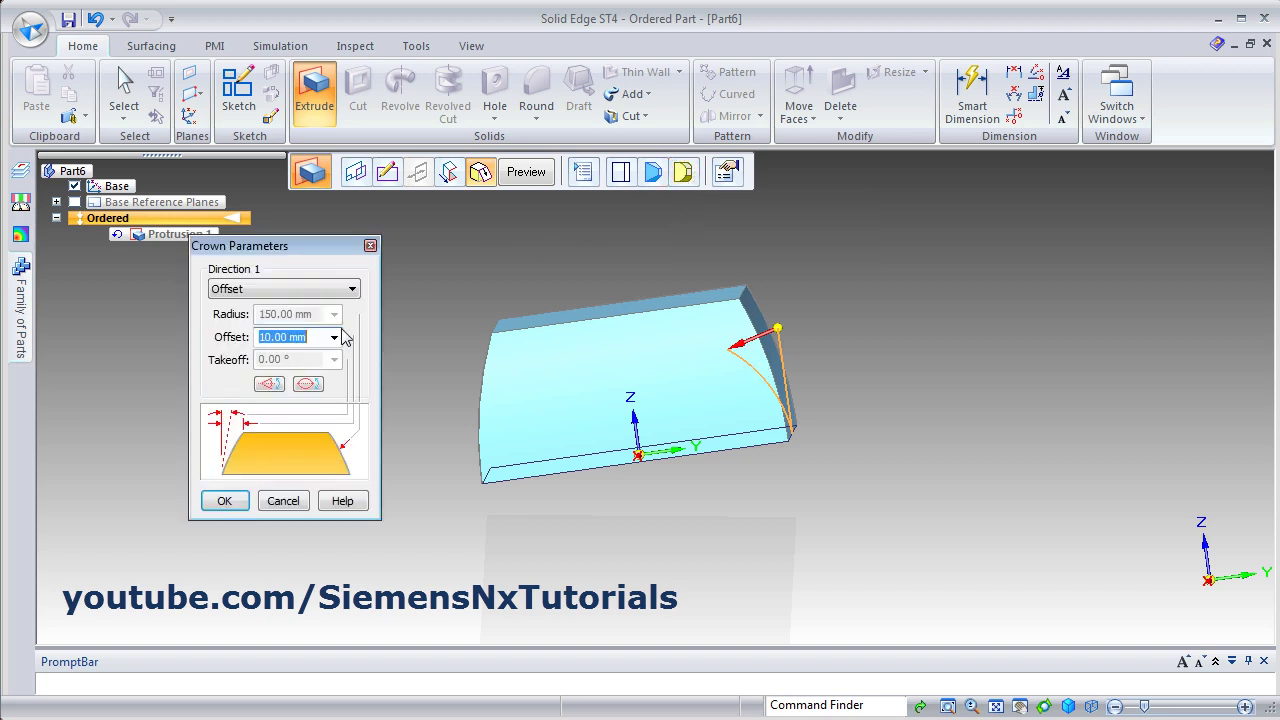
click(269, 385)
click(269, 389)
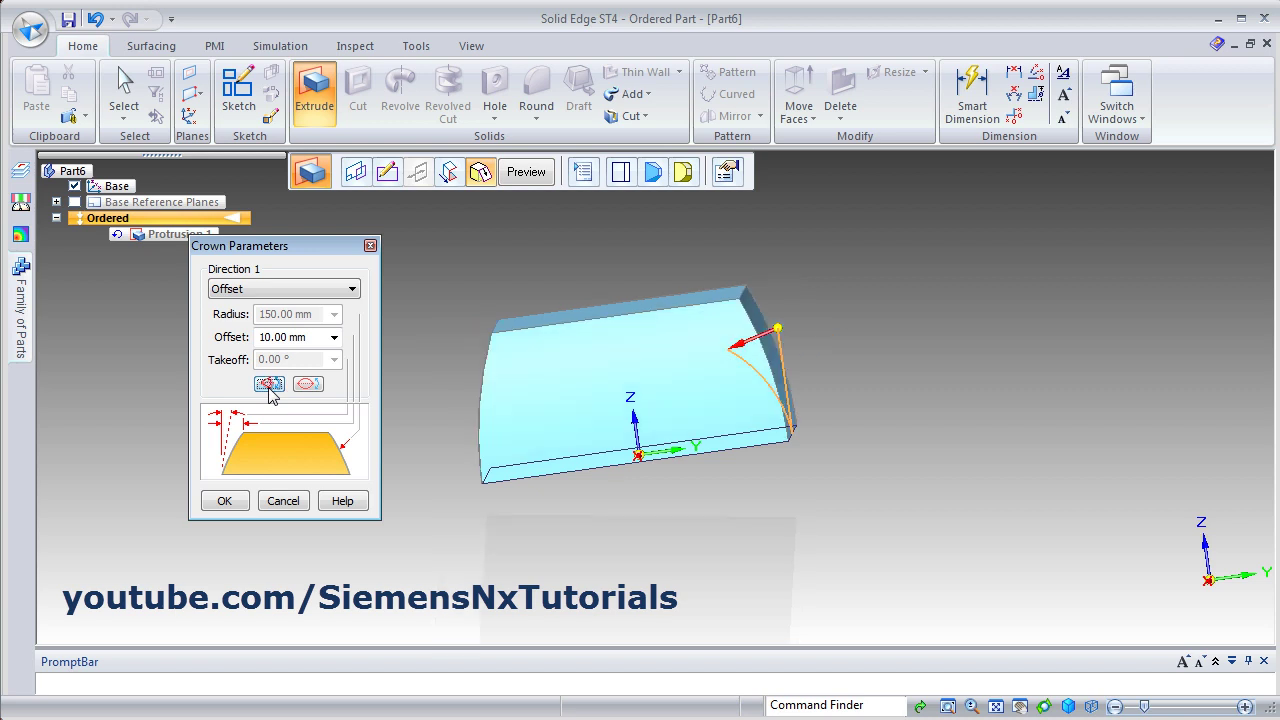
click(269, 388)
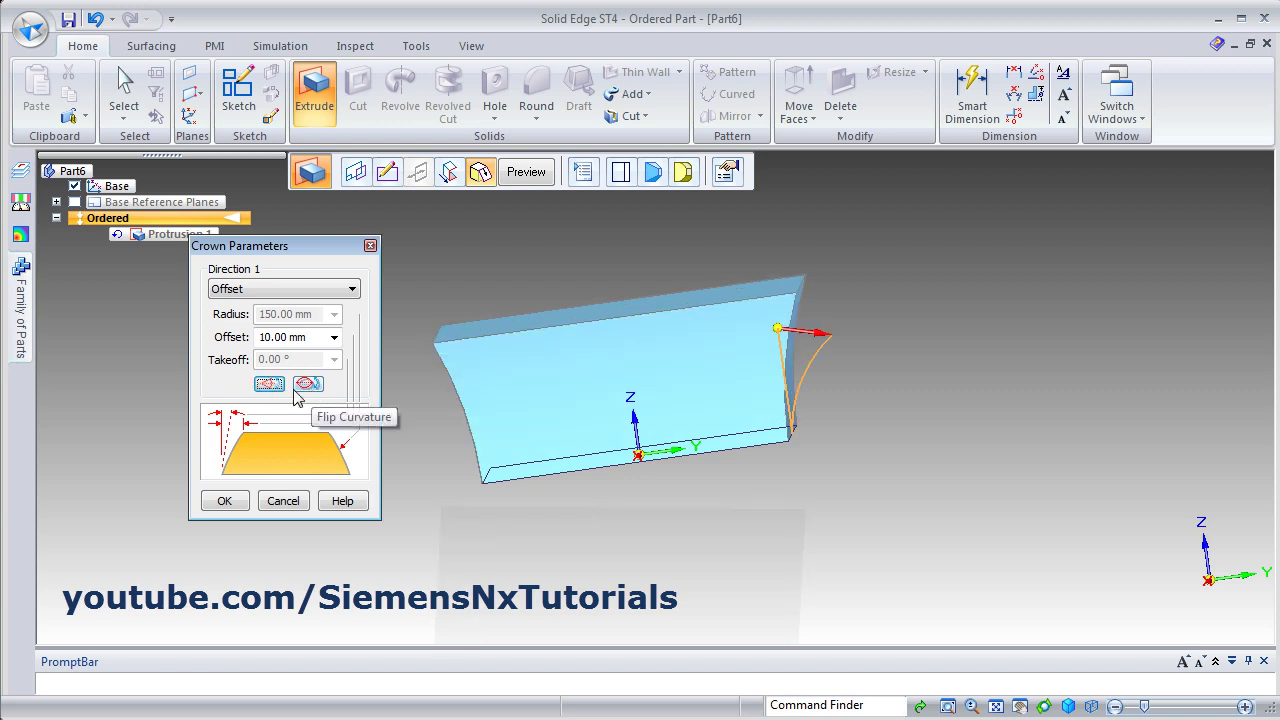
click(314, 388)
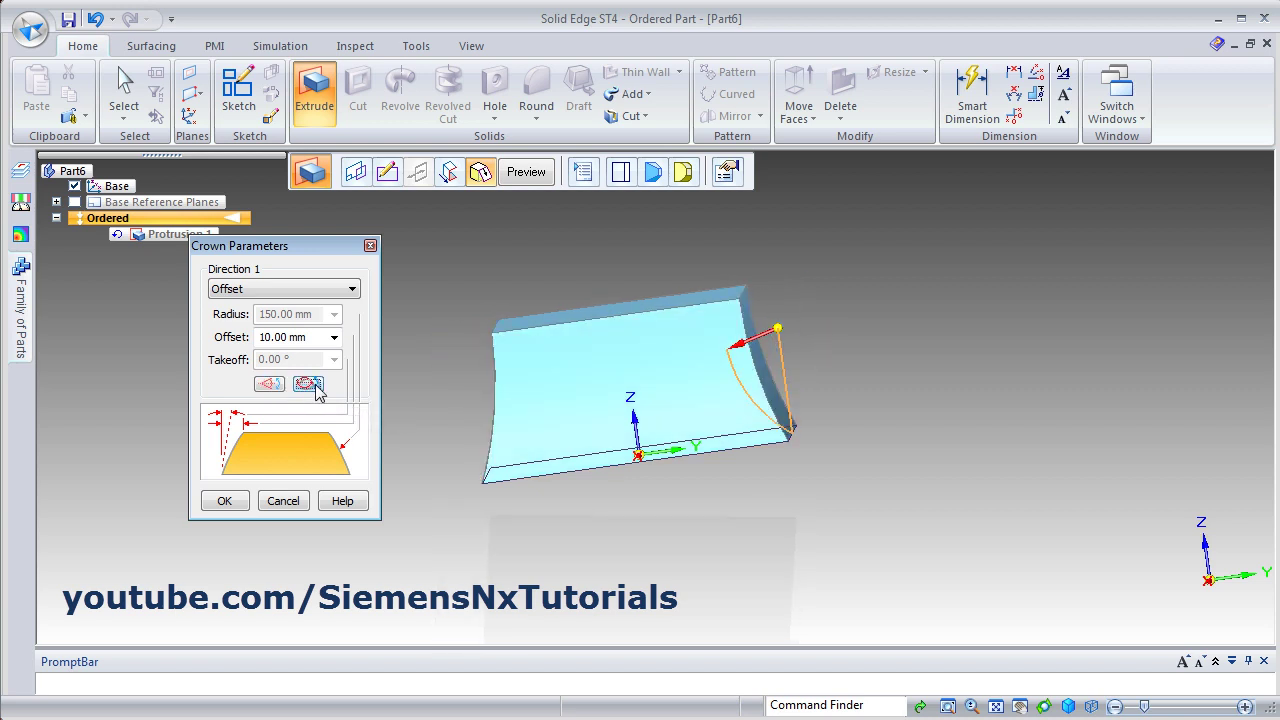
click(268, 388)
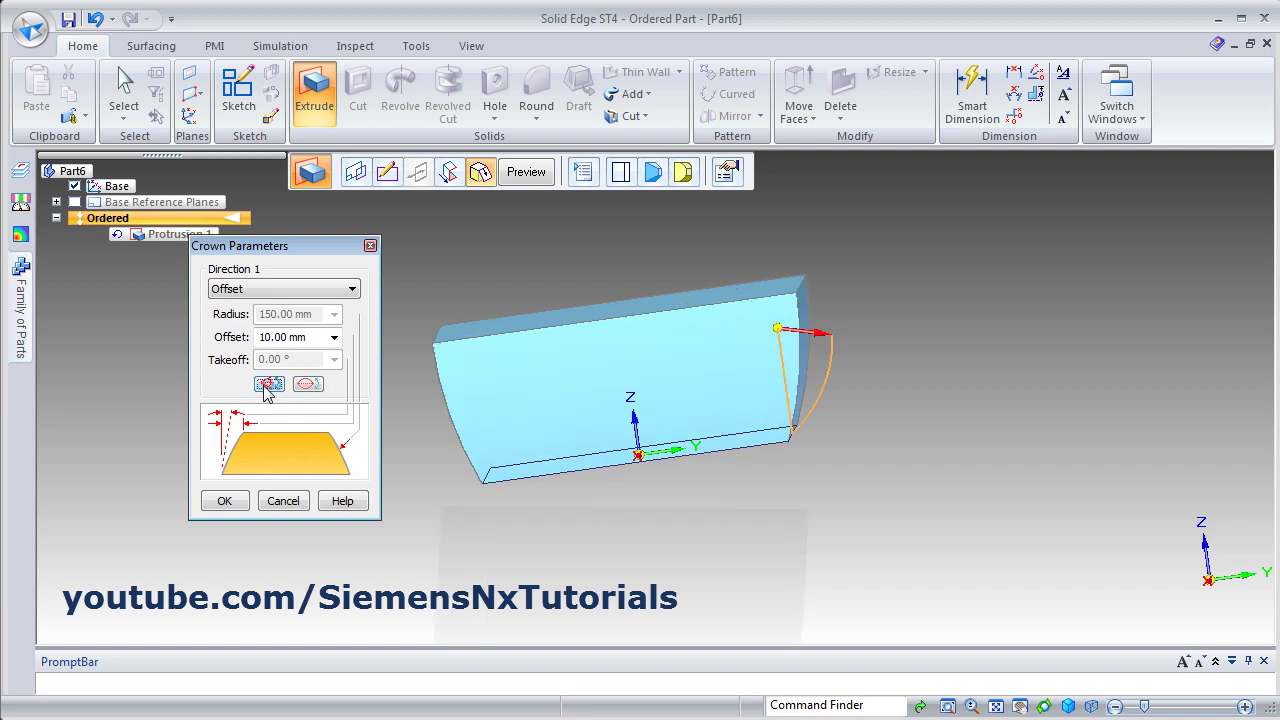
click(310, 387)
click(312, 386)
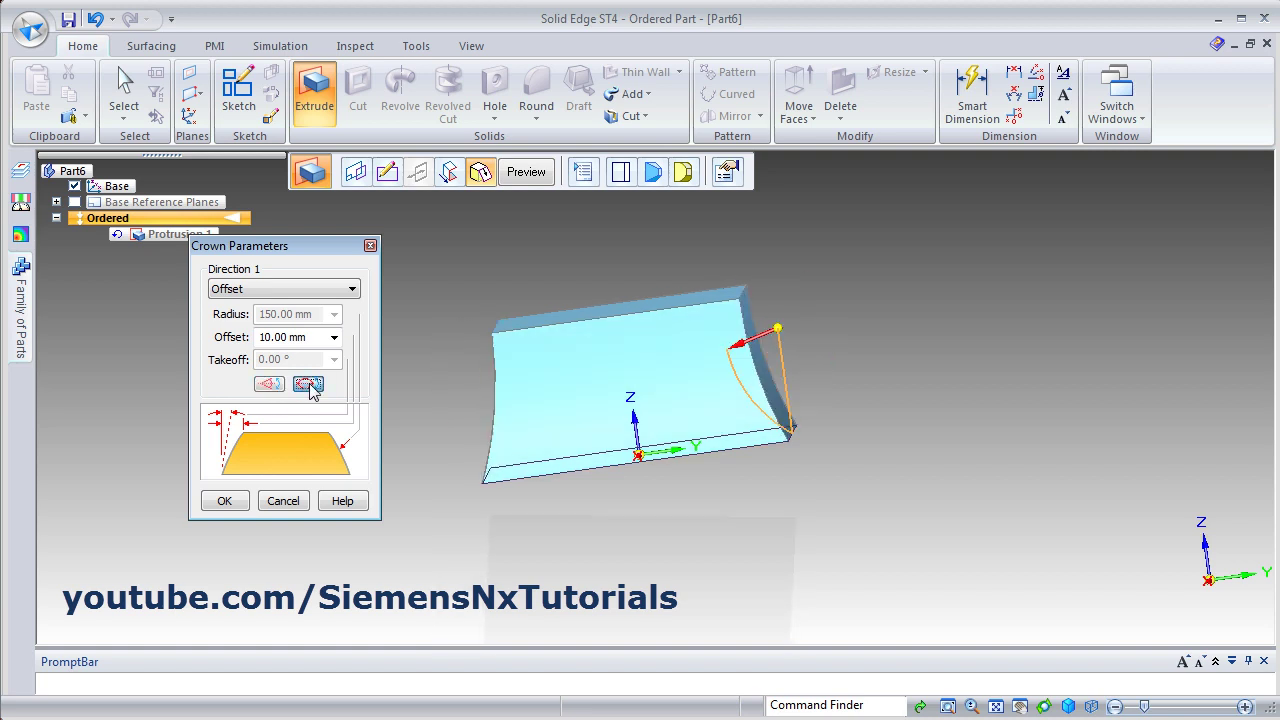
click(225, 501)
Step: Preview and finish the crowned extrusion, and exit the Extrude command
middle_drag(386, 480, 451, 506)
click(526, 171)
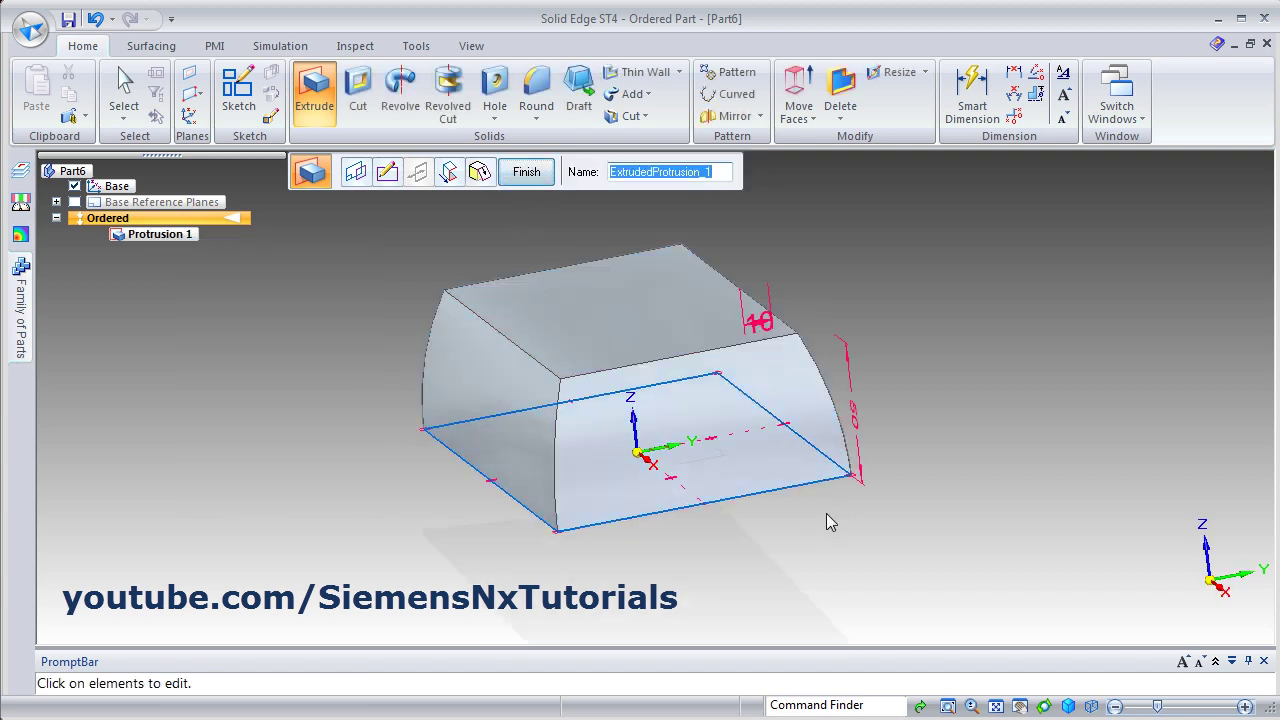
middle_drag(827, 514, 840, 509)
click(526, 171)
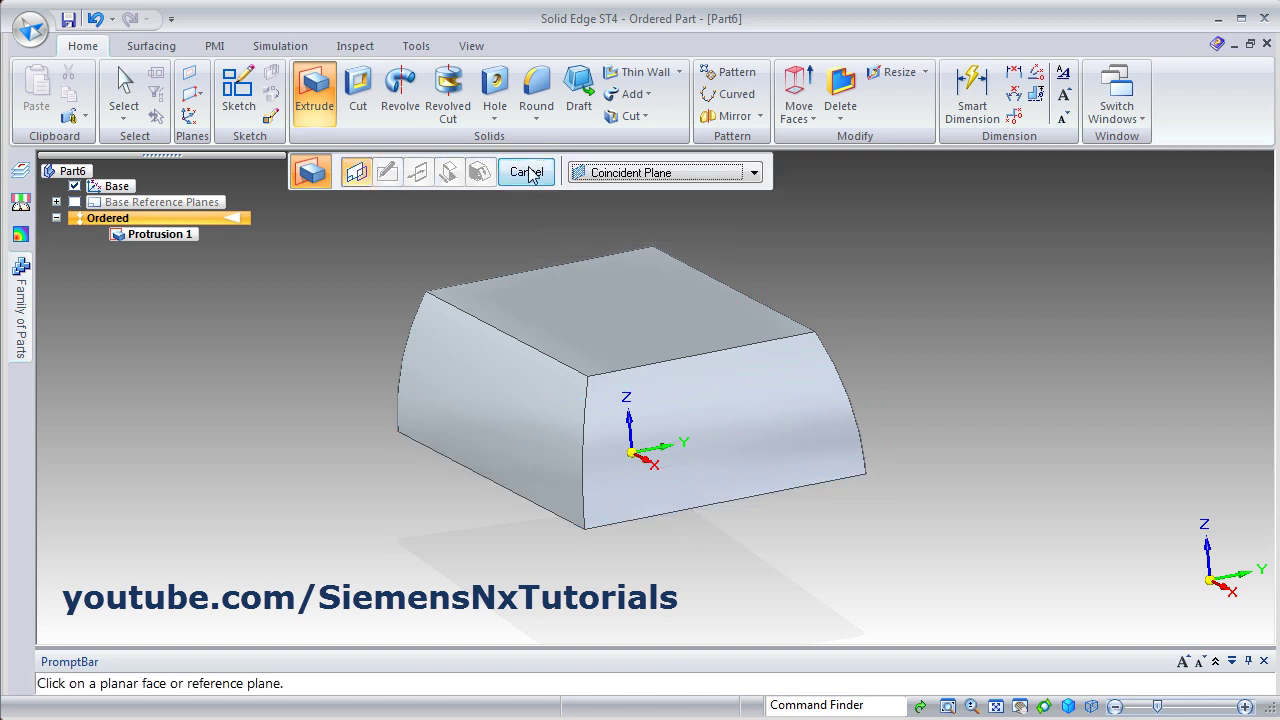
click(527, 172)
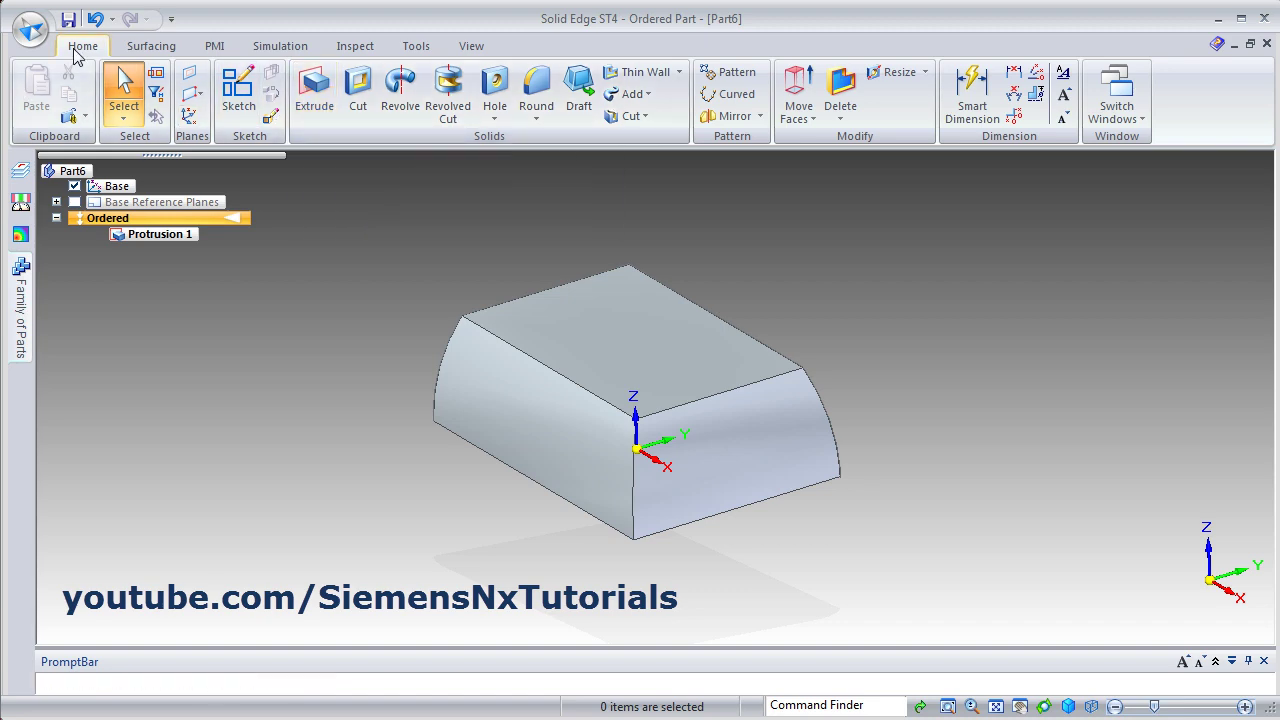
Step: Create a new ISO Part document and switch it to the ordered modelling environment
click(30, 30)
mouse_move(82, 66)
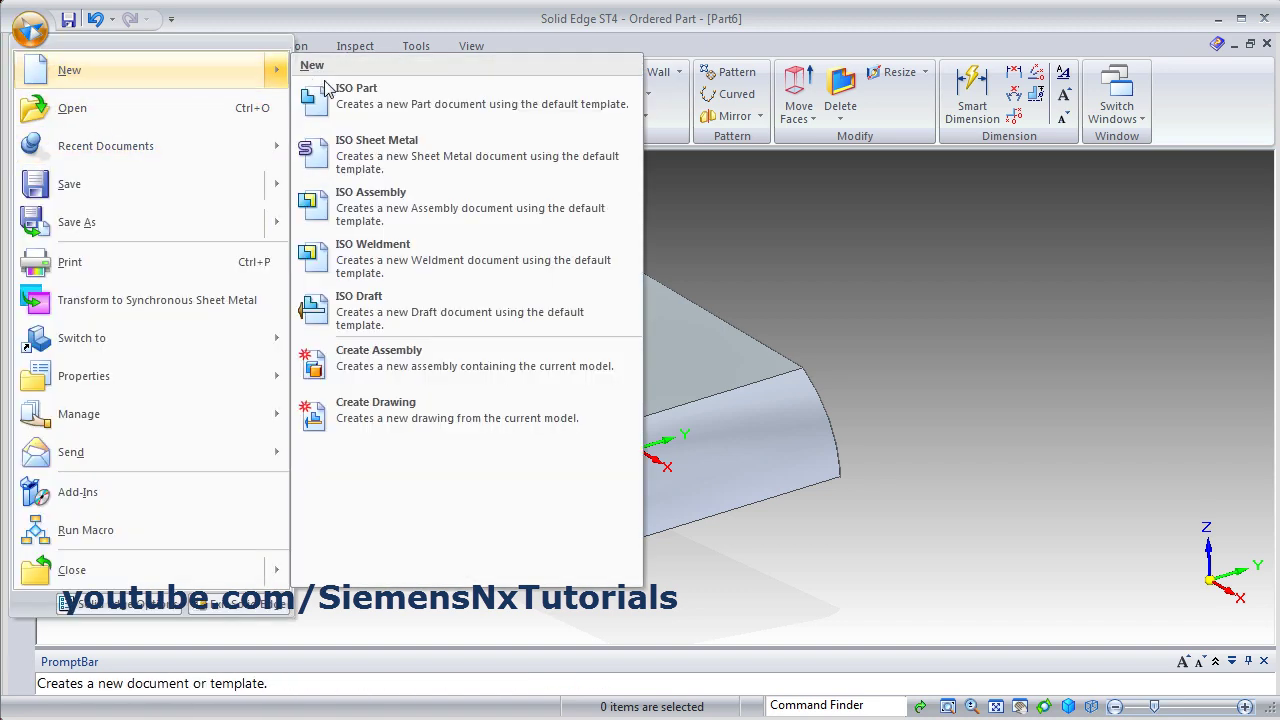
click(340, 100)
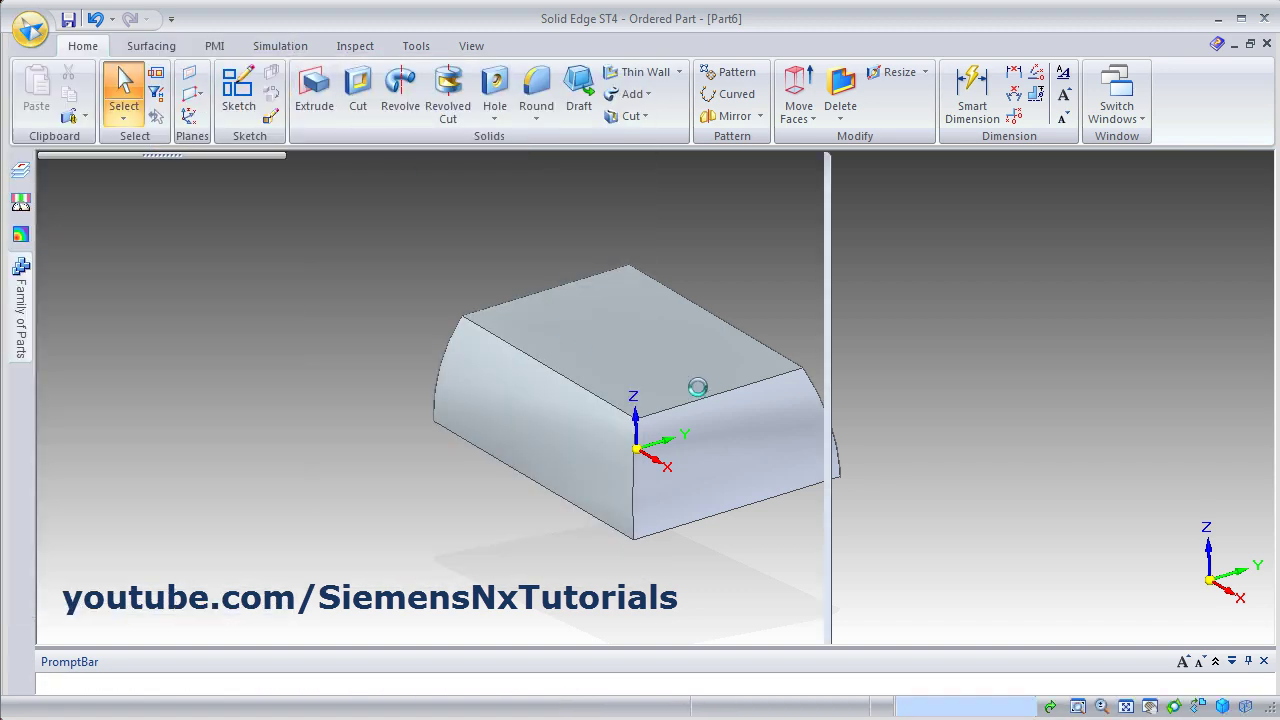
right_click(178, 225)
click(266, 392)
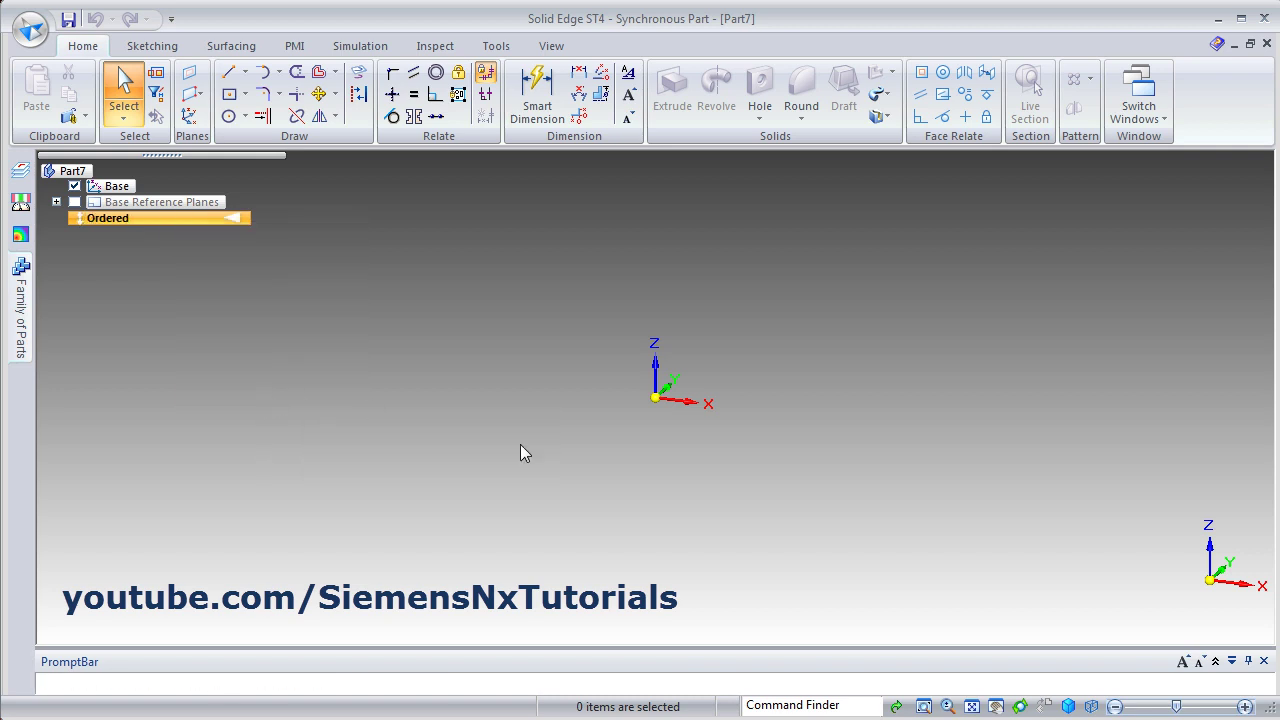
Step: Start an extrusion on the XZ plane and sketch a vertical spine up from the origin, the top edge, and an end about 15 mm tall
click(314, 92)
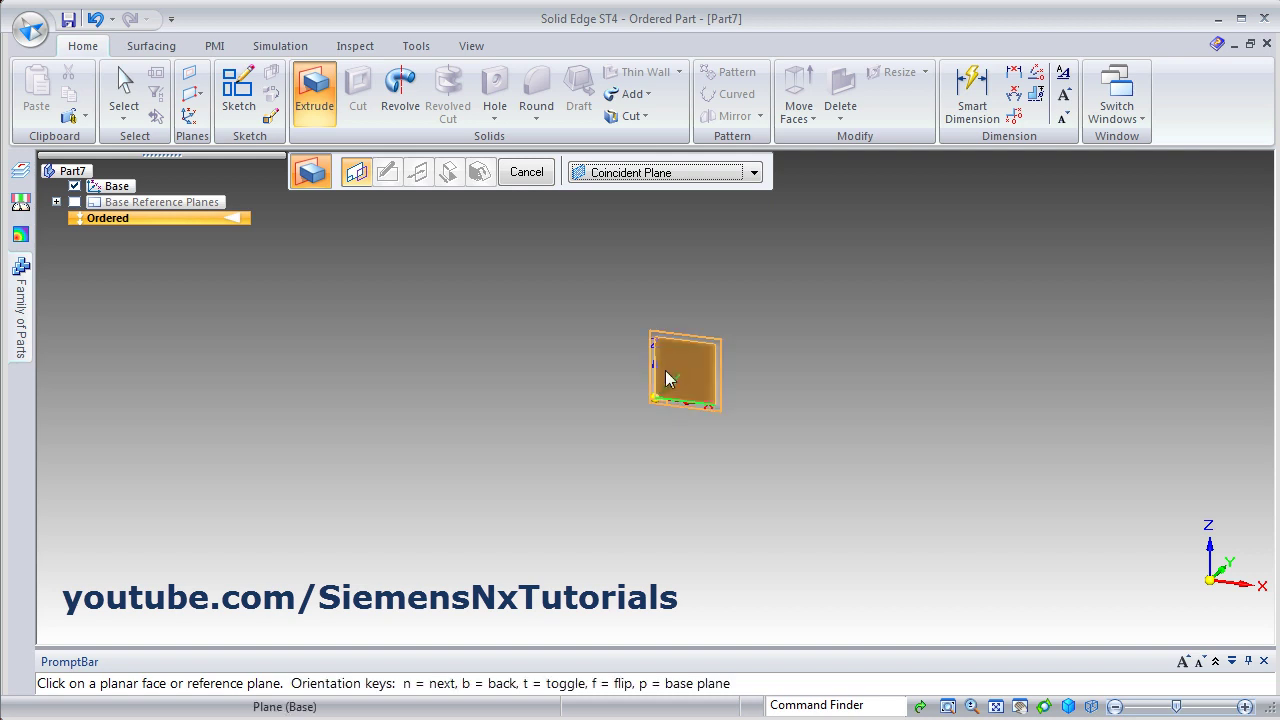
click(679, 370)
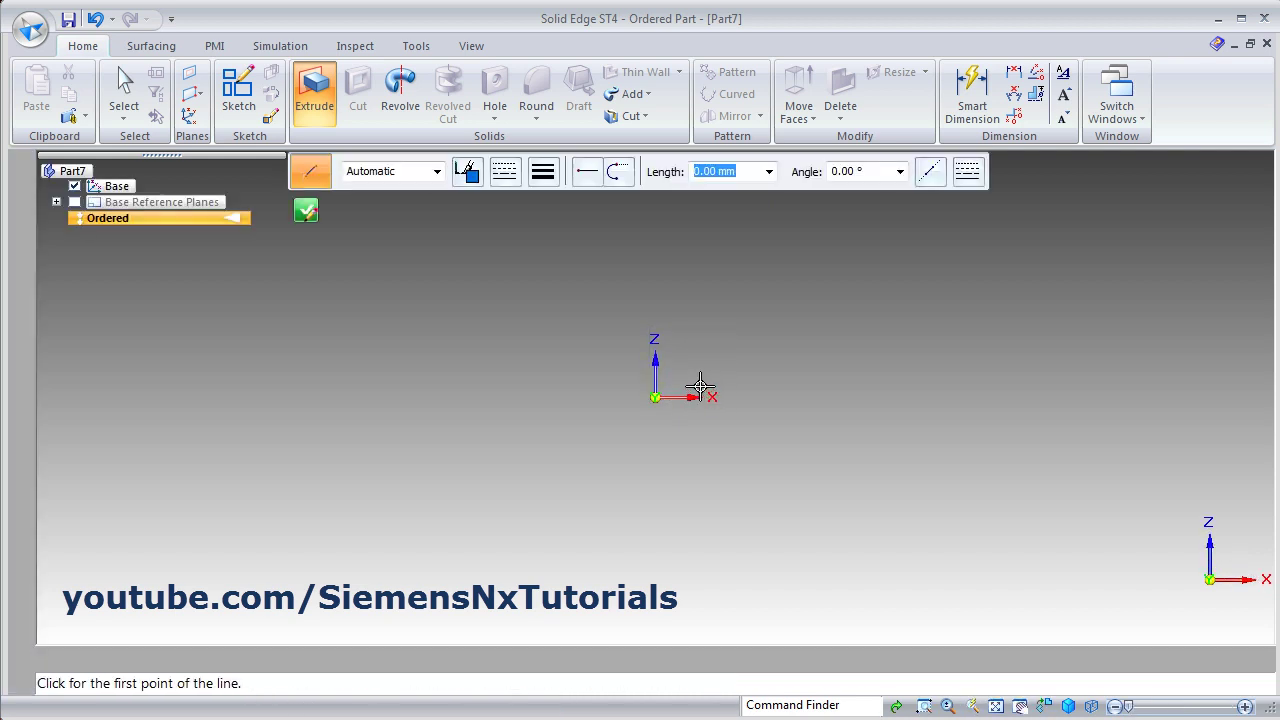
shift+middle_drag(688, 398, 527, 560)
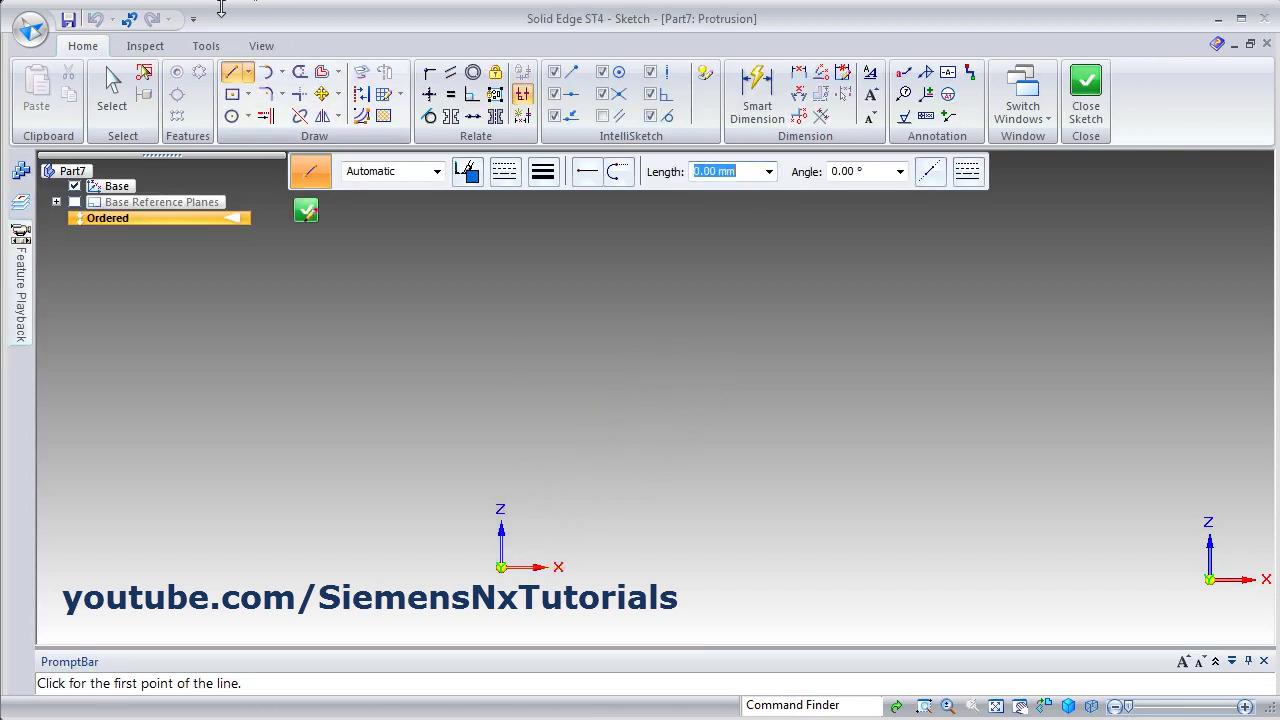
click(501, 566)
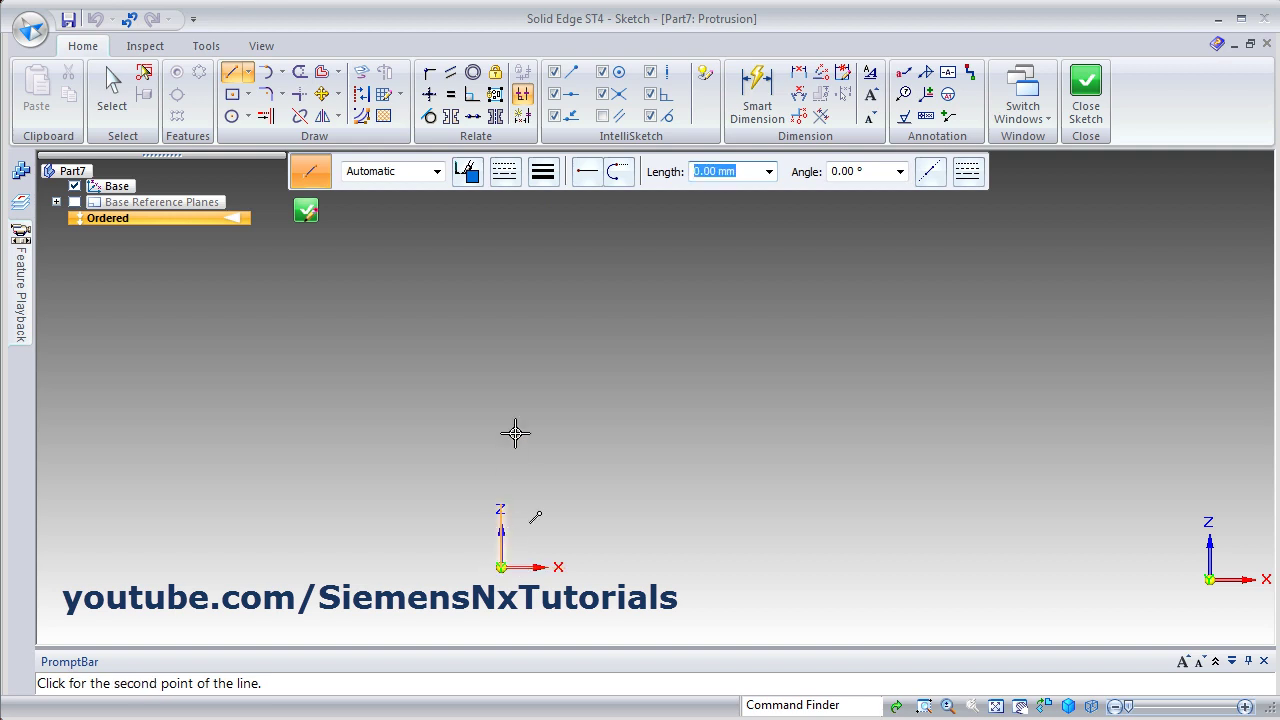
click(501, 218)
click(676, 218)
click(677, 262)
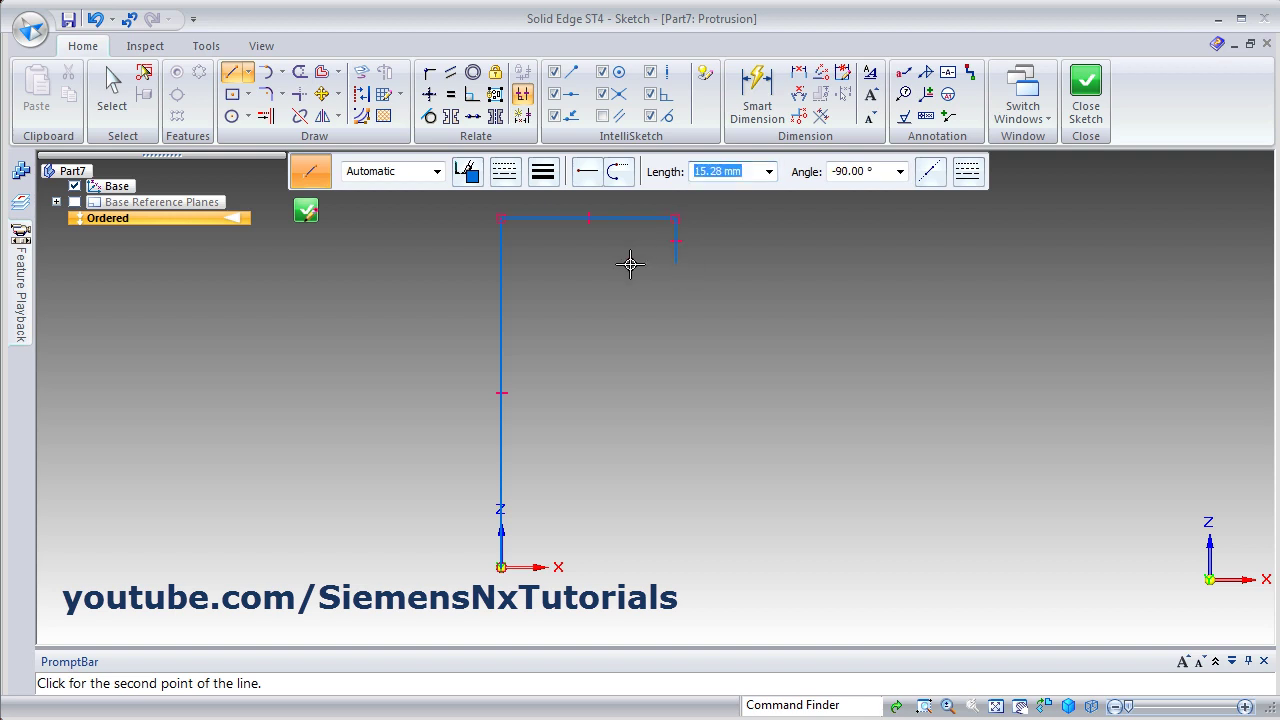
Step: Continue the comb profile with the top arm's underside, a second arm about 48 mm long, and the third arm's upper edge
click(533, 263)
click(533, 343)
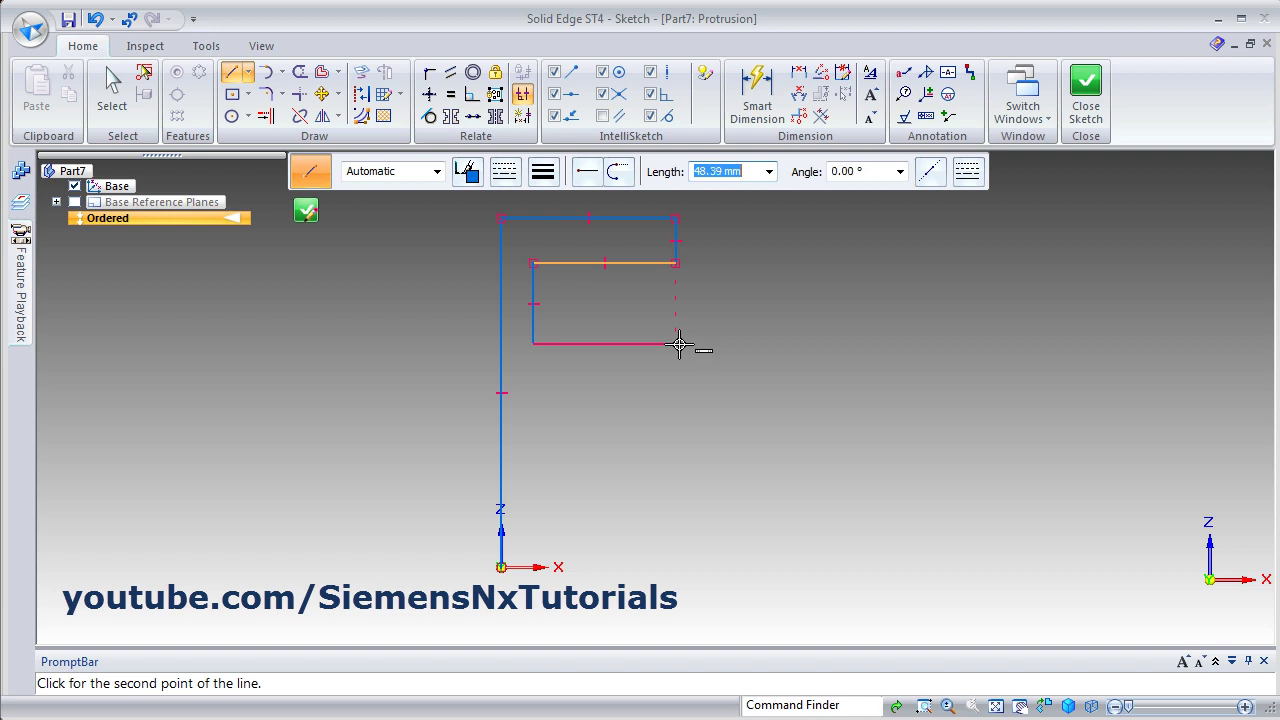
click(677, 345)
click(677, 376)
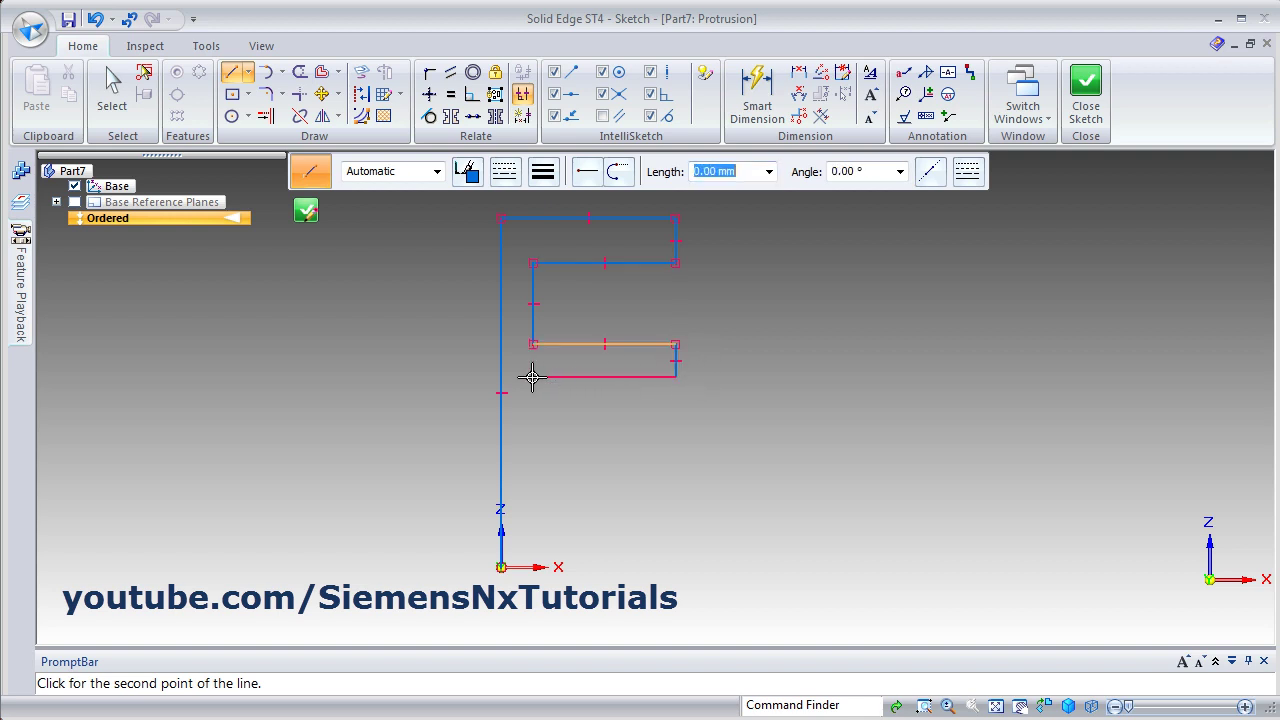
click(532, 377)
click(660, 441)
click(678, 440)
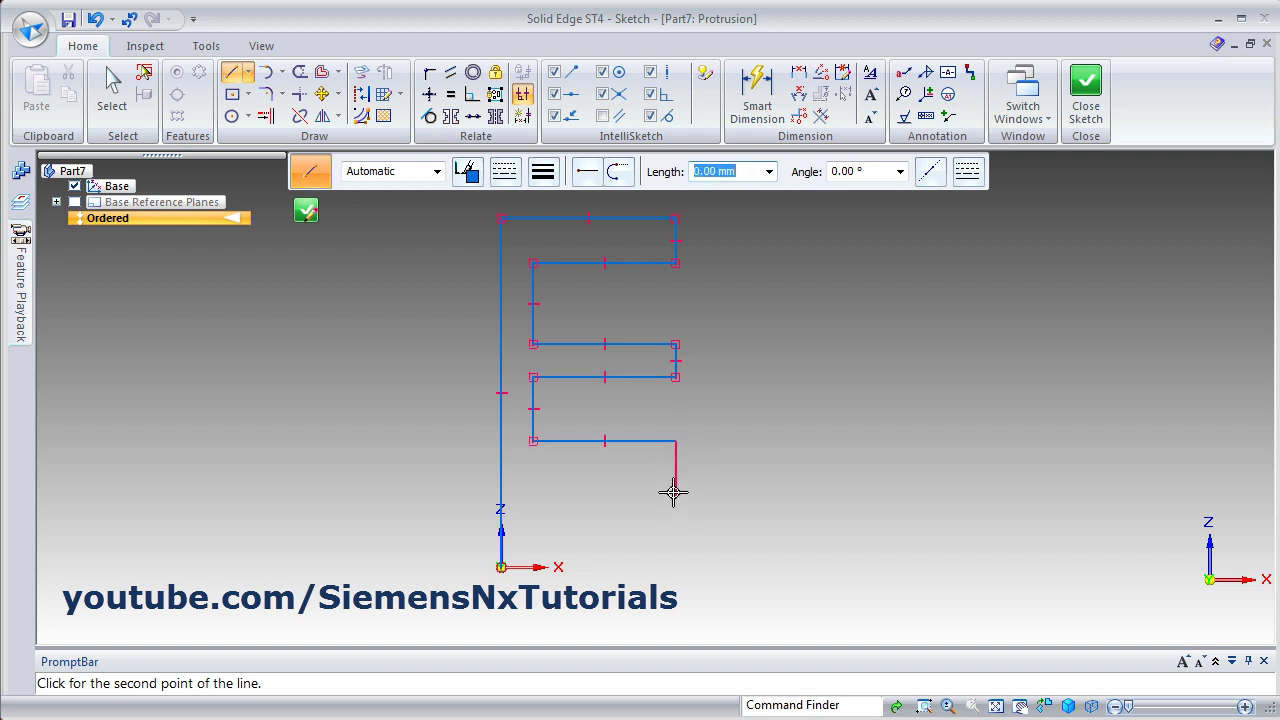
Step: Complete the third arm, draw the bottom arm aligned with the others, and close the comb profile at the origin
click(676, 484)
click(533, 484)
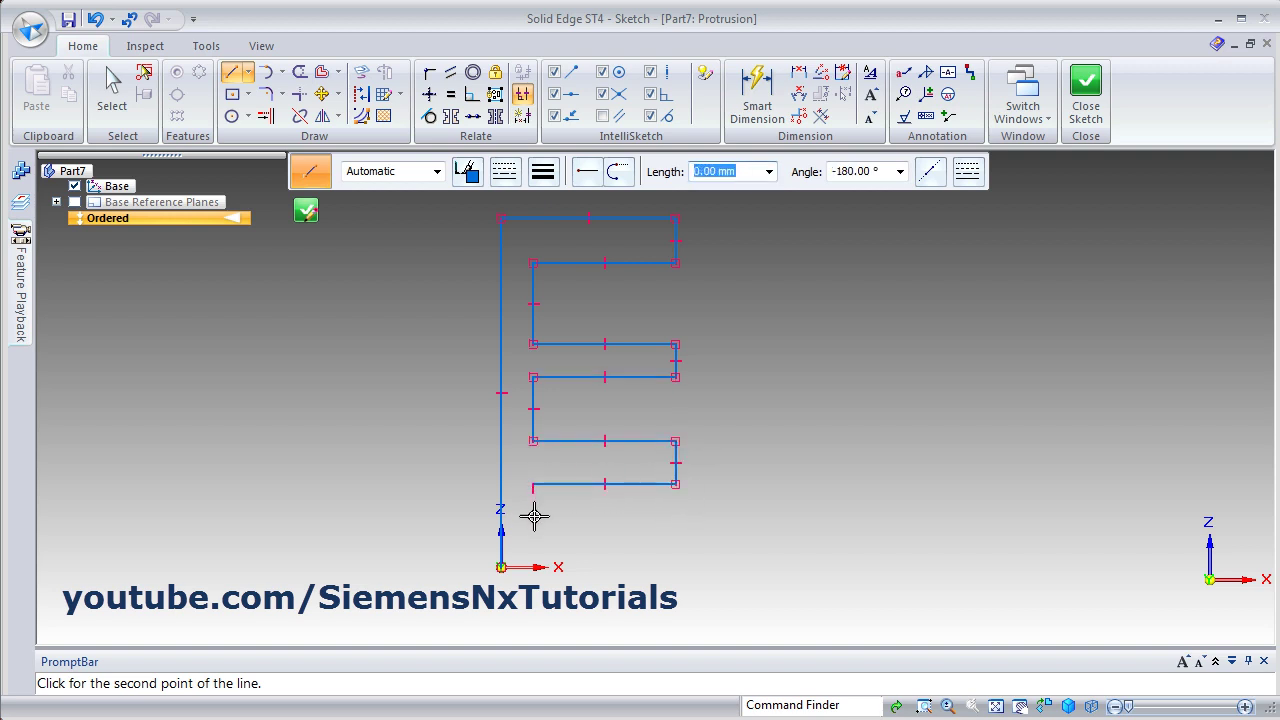
click(553, 543)
click(676, 543)
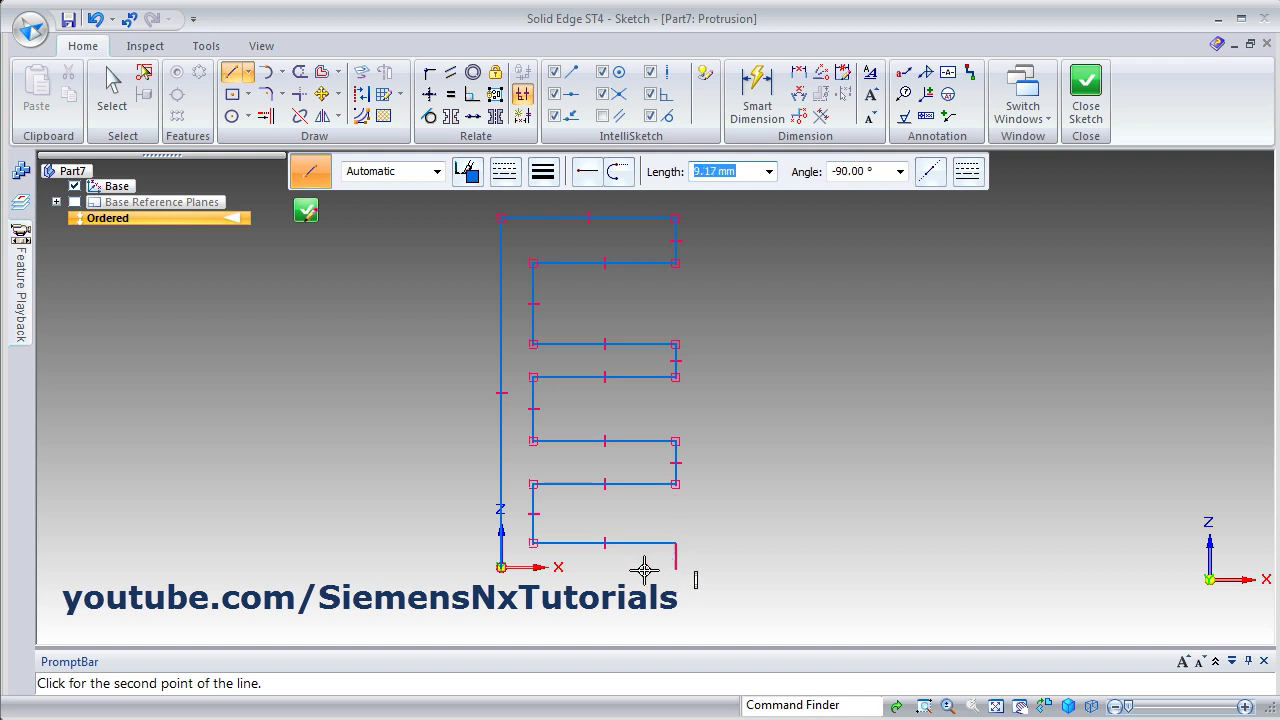
click(676, 568)
click(500, 568)
Step: Extrude the comb profile symmetrically to a total distance of 50 mm, finish the feature, and exit the Extrude command
click(1086, 100)
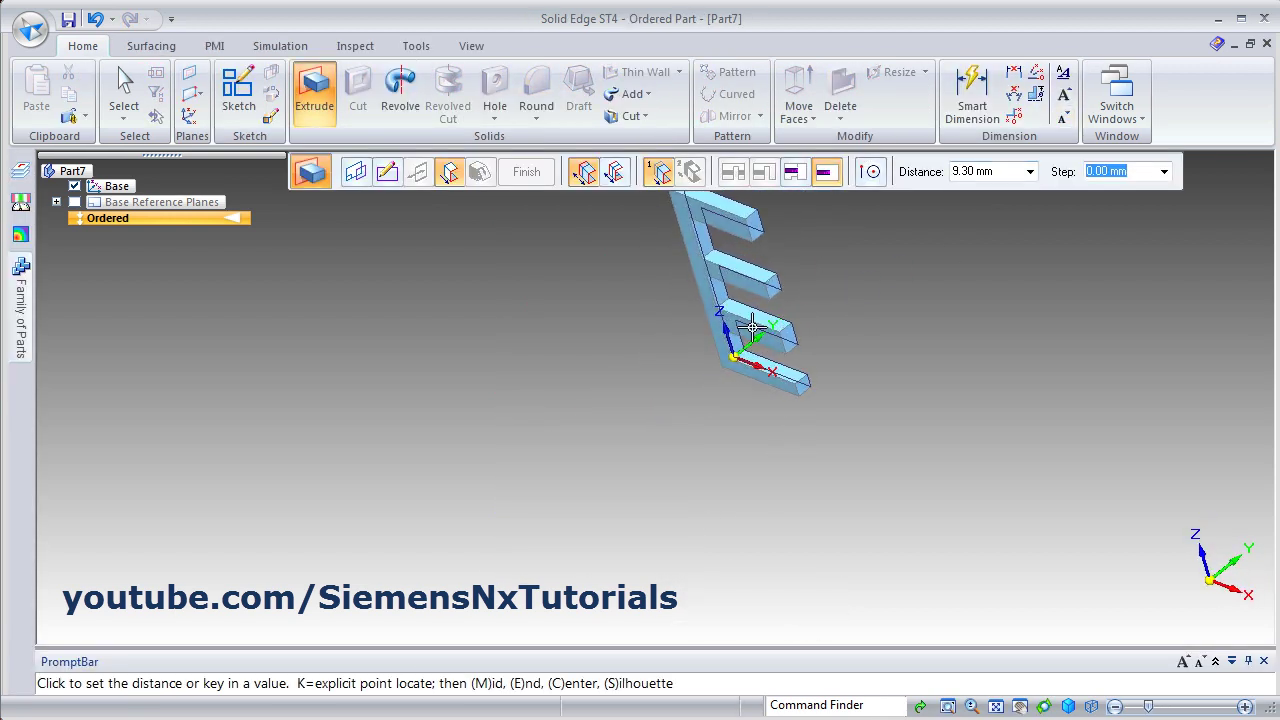
click(615, 173)
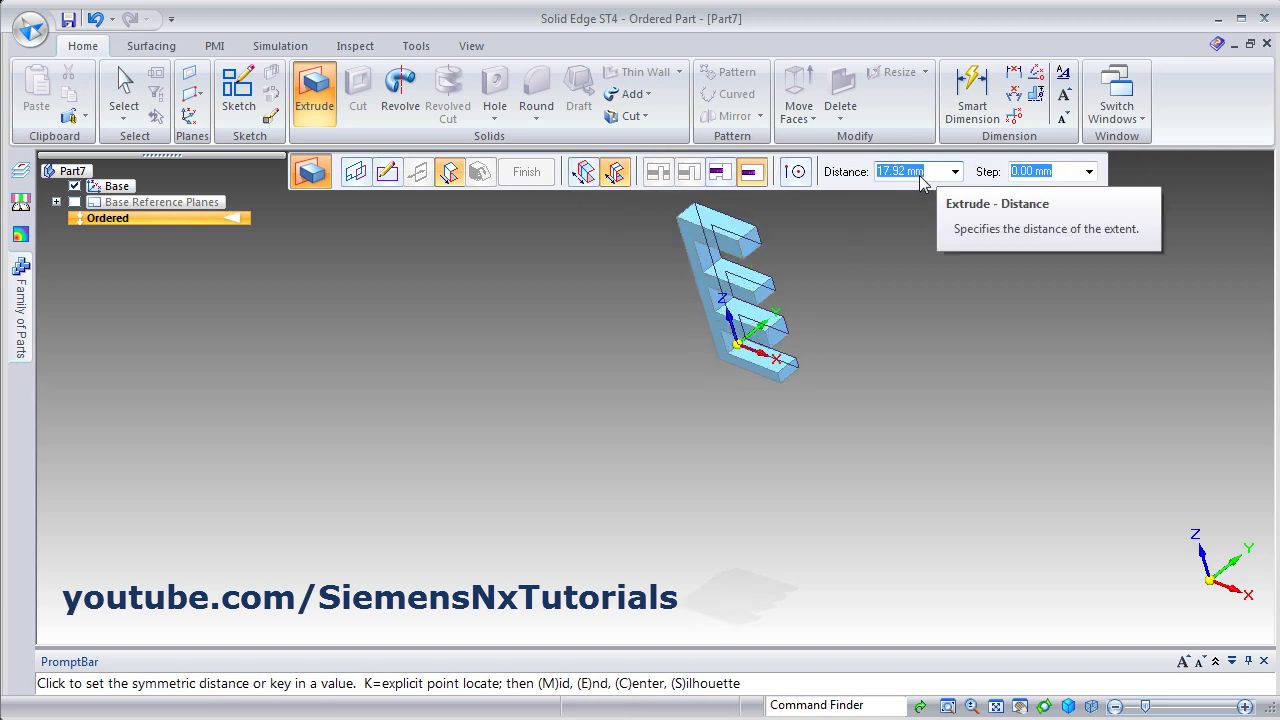
text(50)
key(Return)
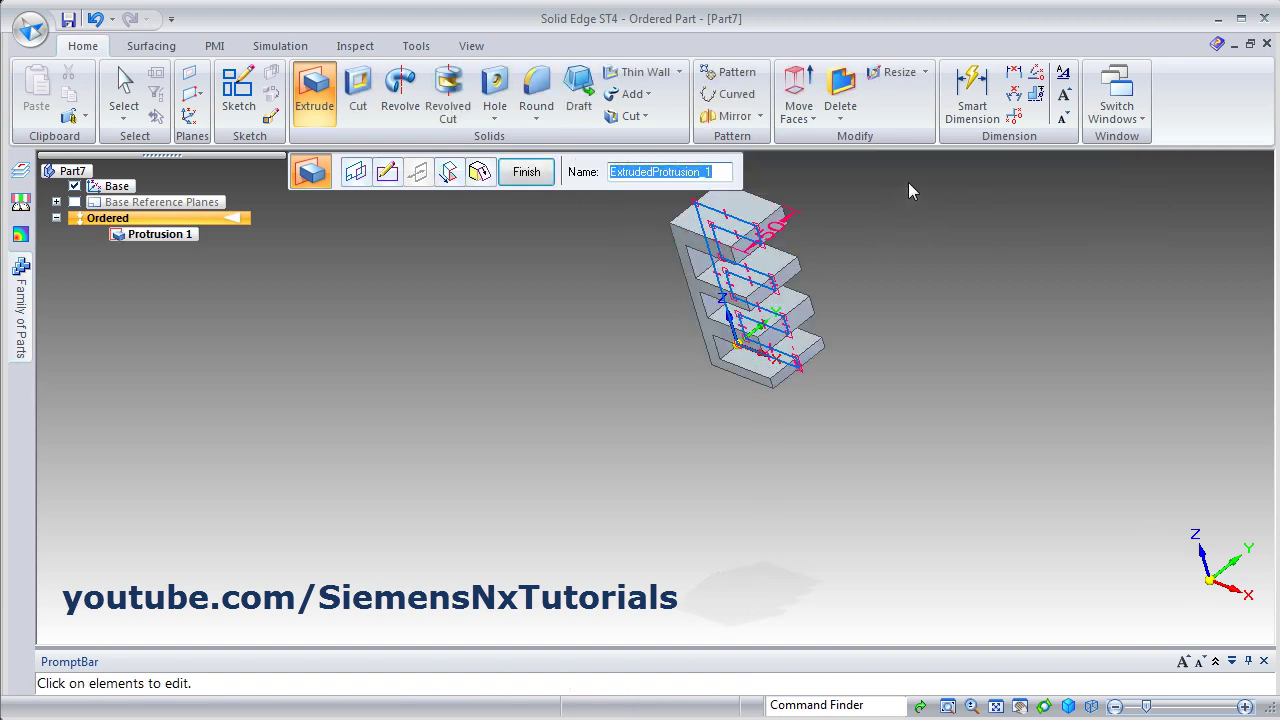
click(528, 173)
click(997, 707)
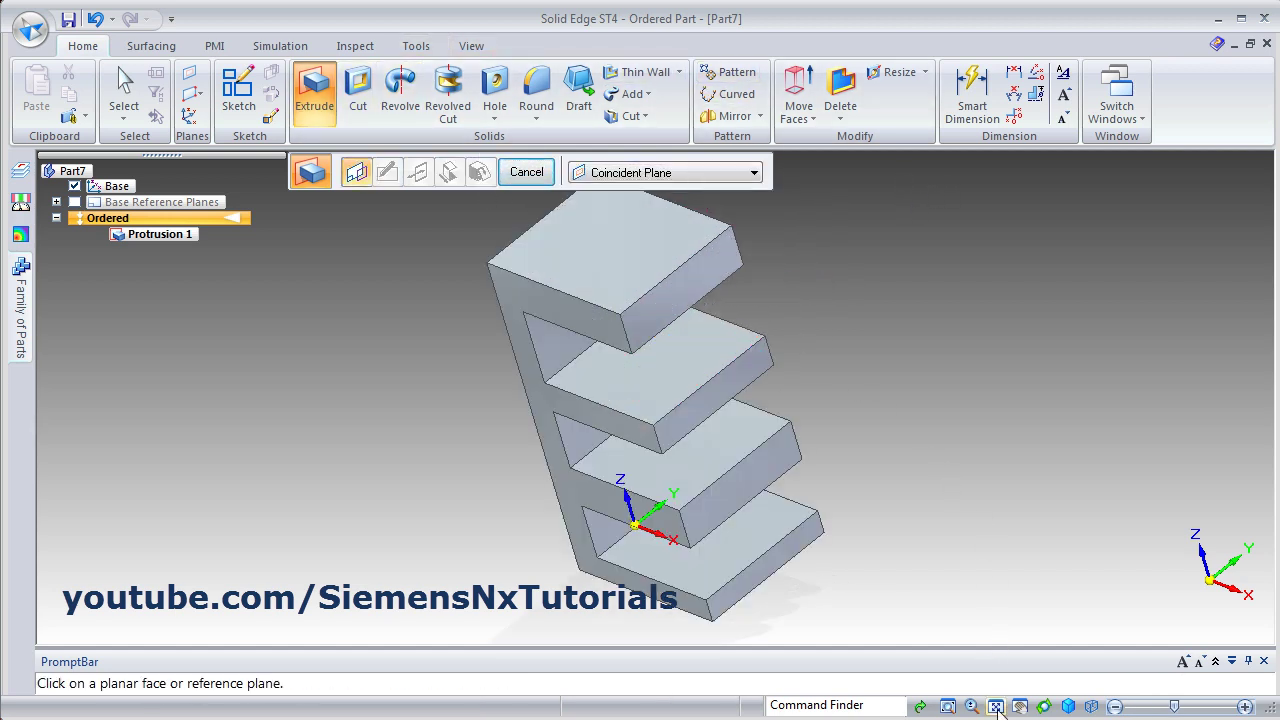
click(527, 173)
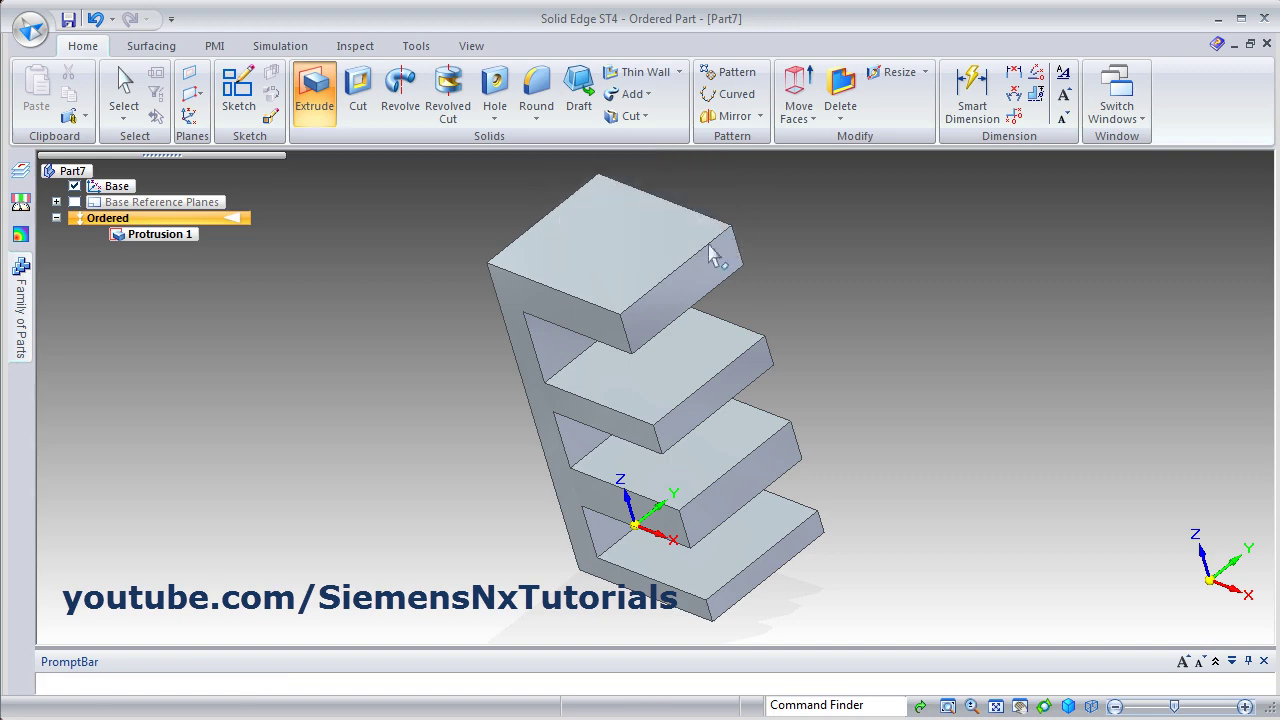
Step: Start an extrusion on the top shelf's underside and sketch a circle about 25 mm in diameter near its middle
click(315, 100)
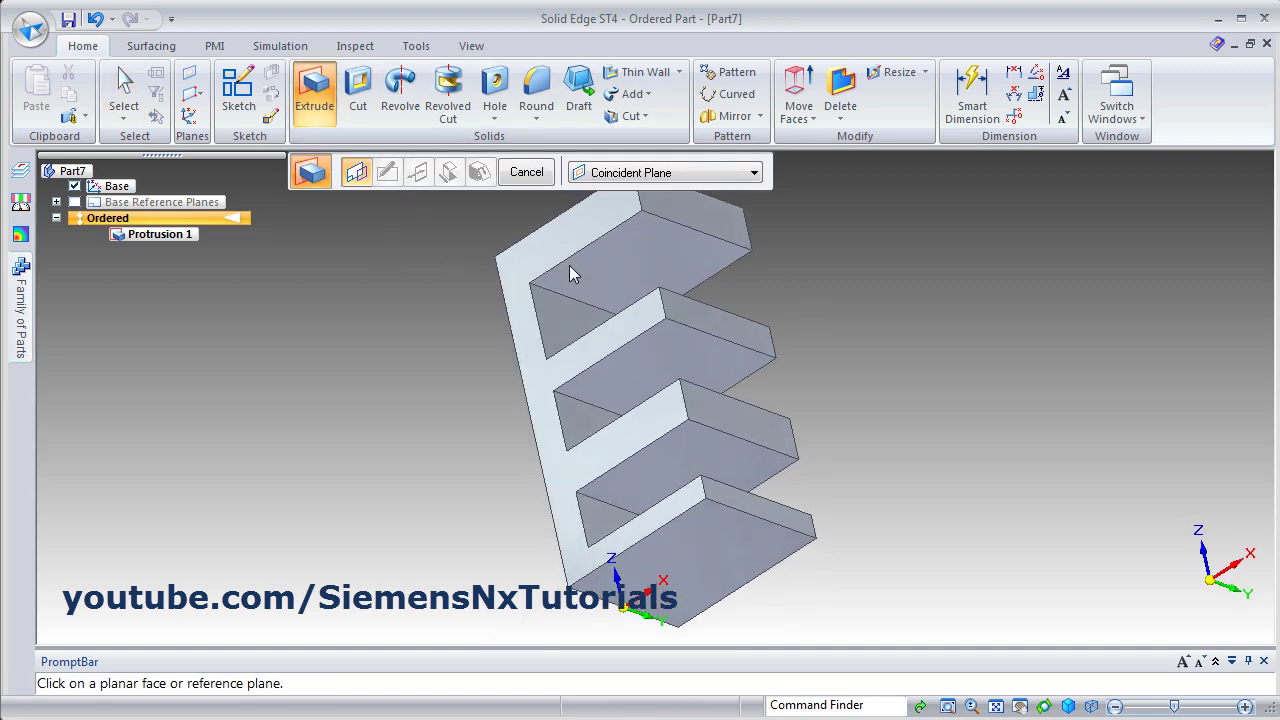
click(643, 244)
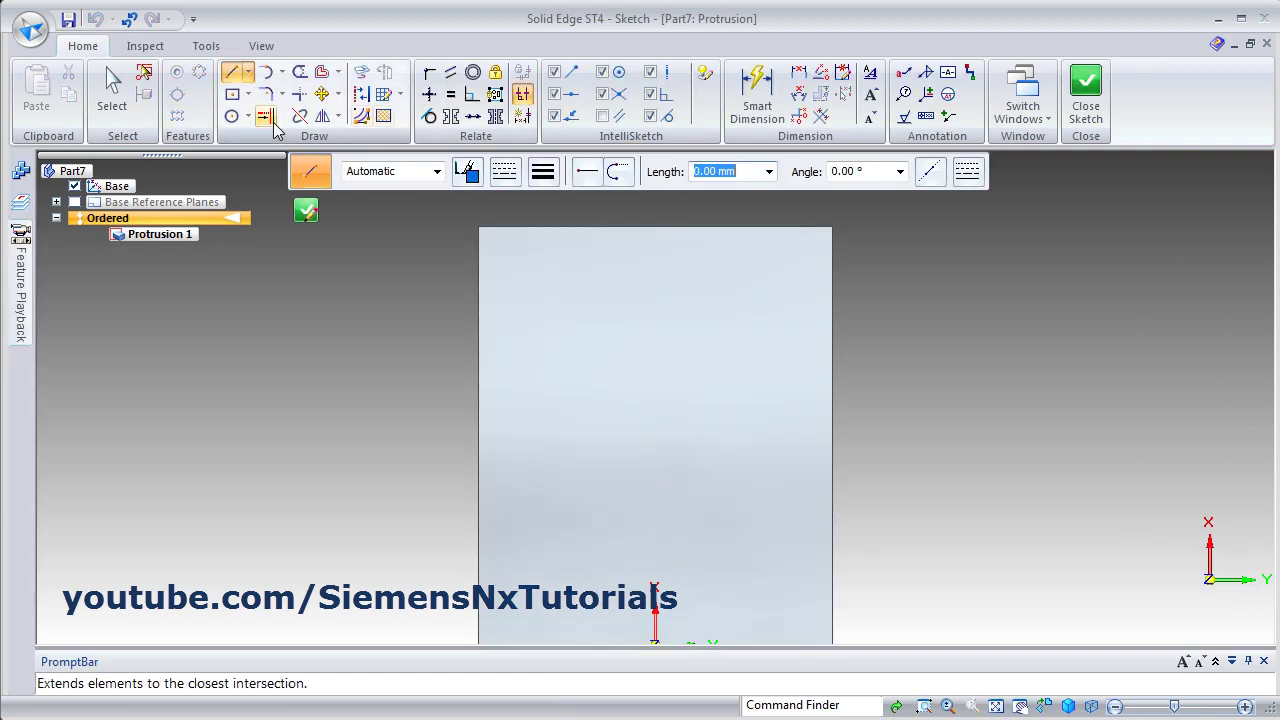
click(231, 116)
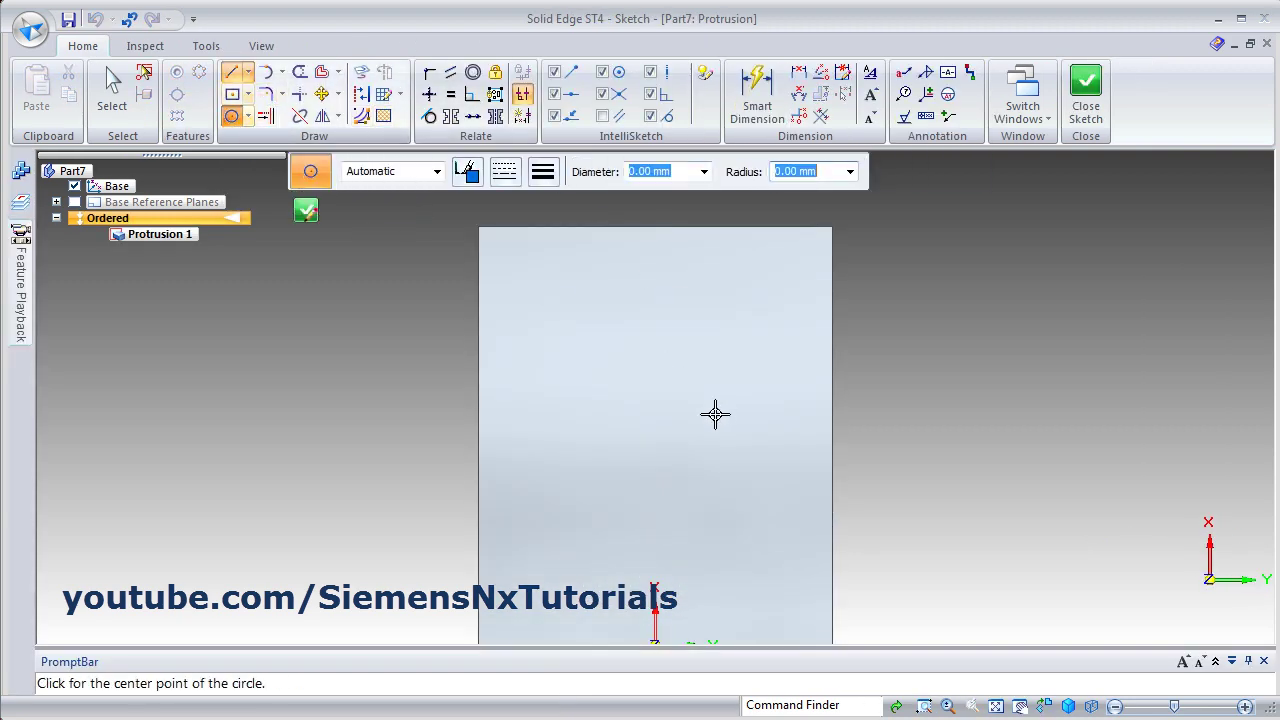
click(648, 426)
click(708, 491)
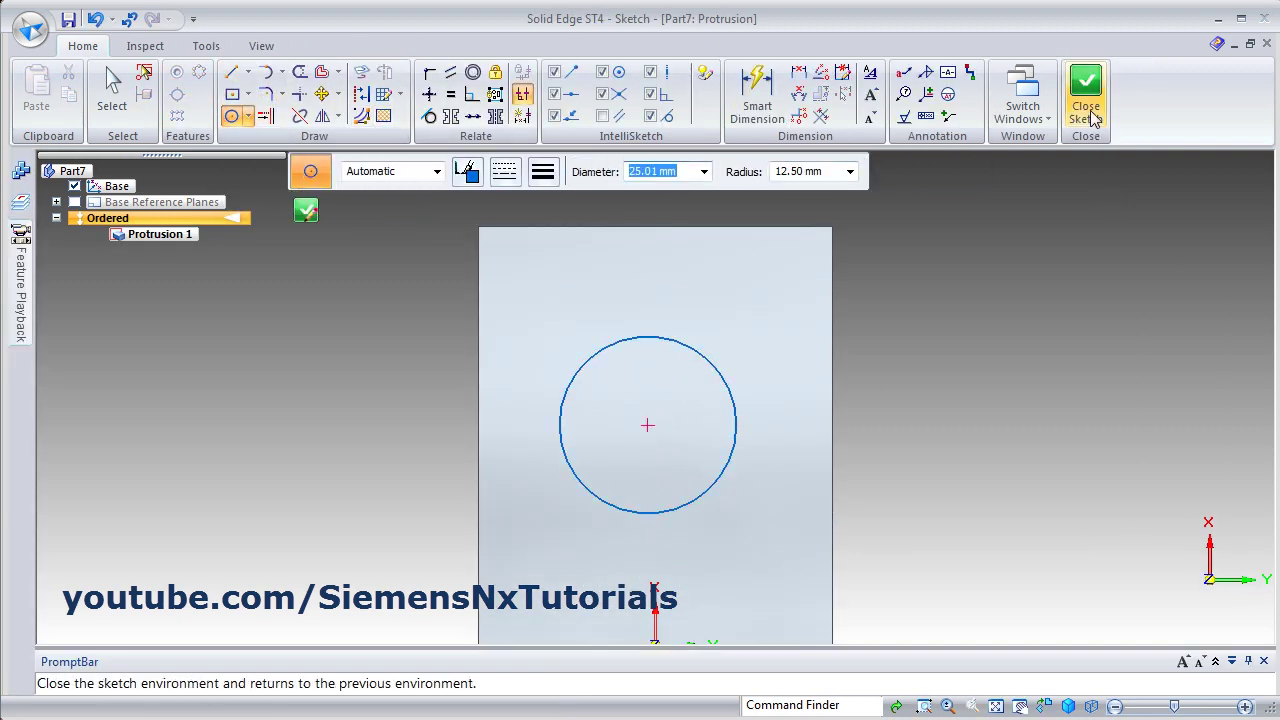
click(1086, 95)
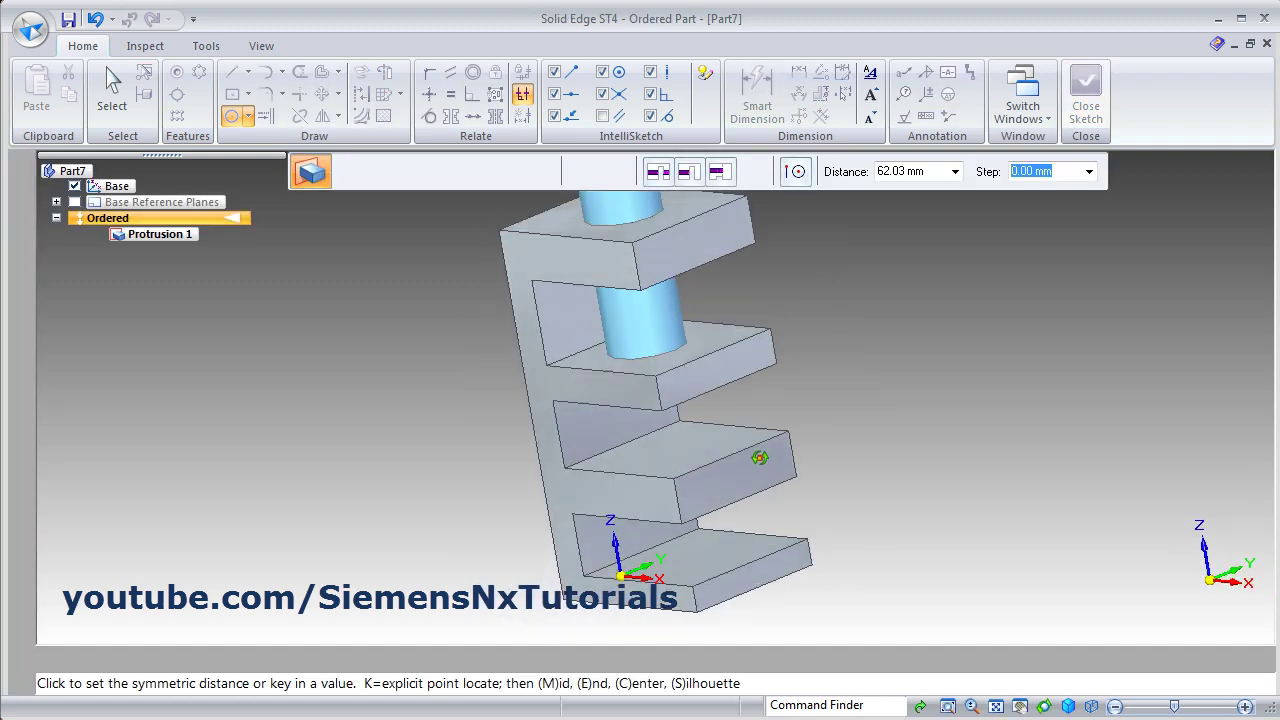
Step: Turn off the symmetric extent for the circle's extrusion and inspect the one-sided preview between the shelves
click(614, 171)
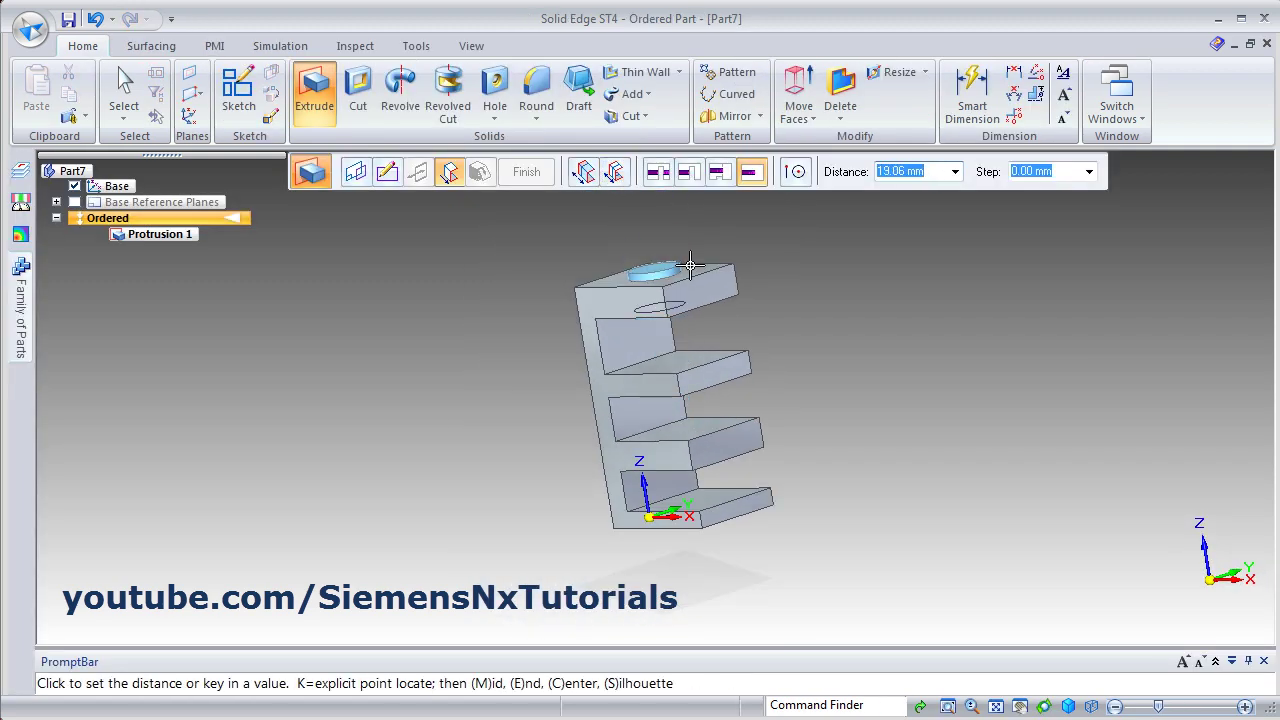
scroll(757, 329, down, 3)
scroll(766, 309, up, 2)
scroll(766, 309, up, 2)
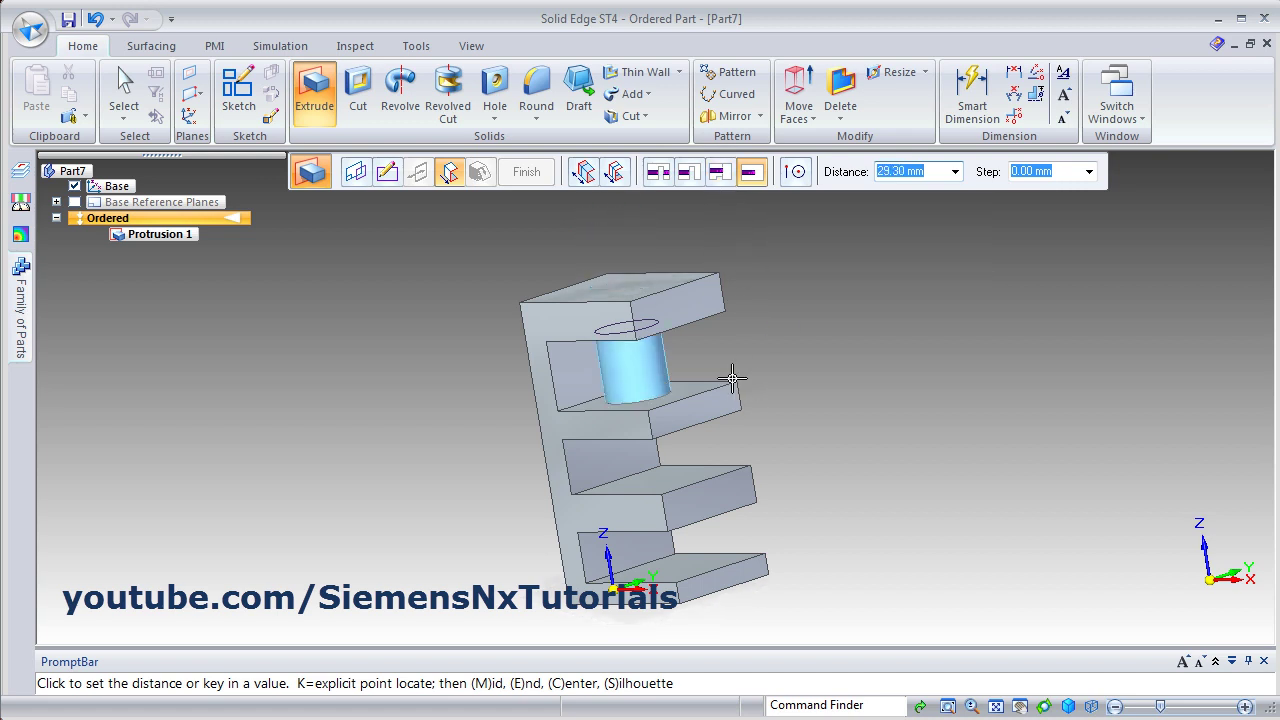
scroll(728, 318, down, 3)
scroll(735, 312, up, 5)
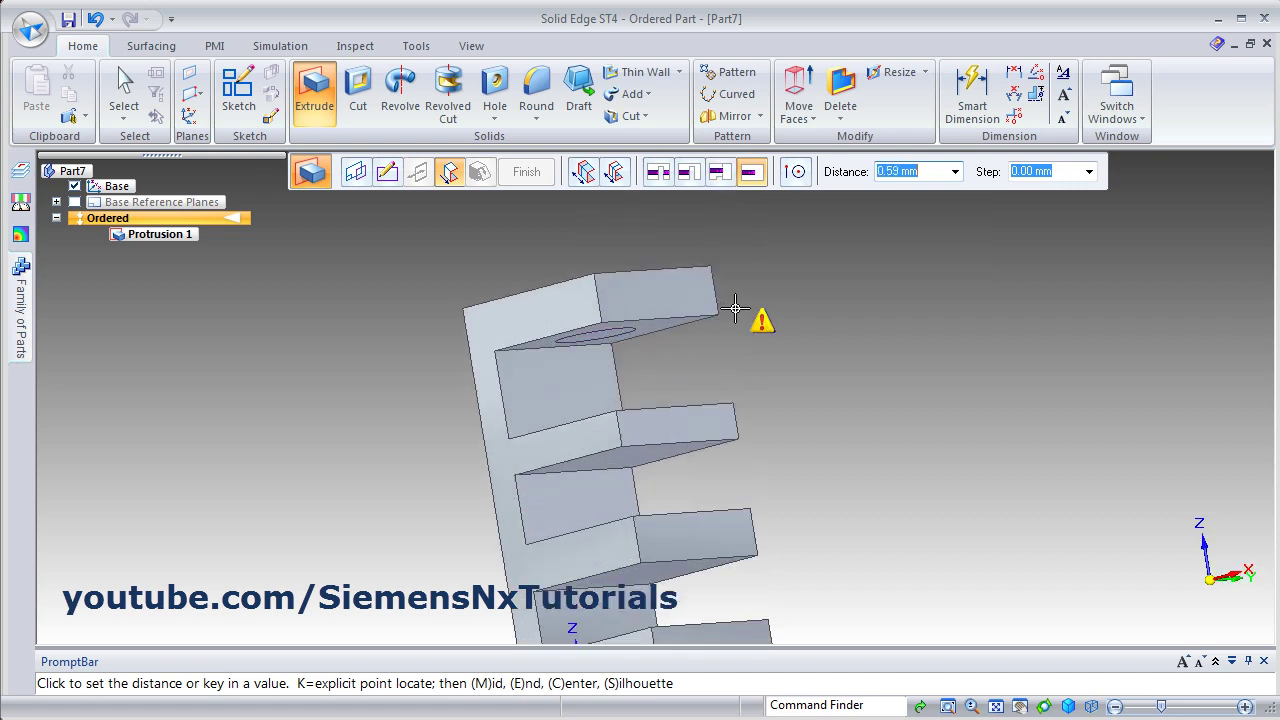
Step: Extrude the circle with a From/To extent, from the second shelf's underside to the third shelf's upper face
click(717, 173)
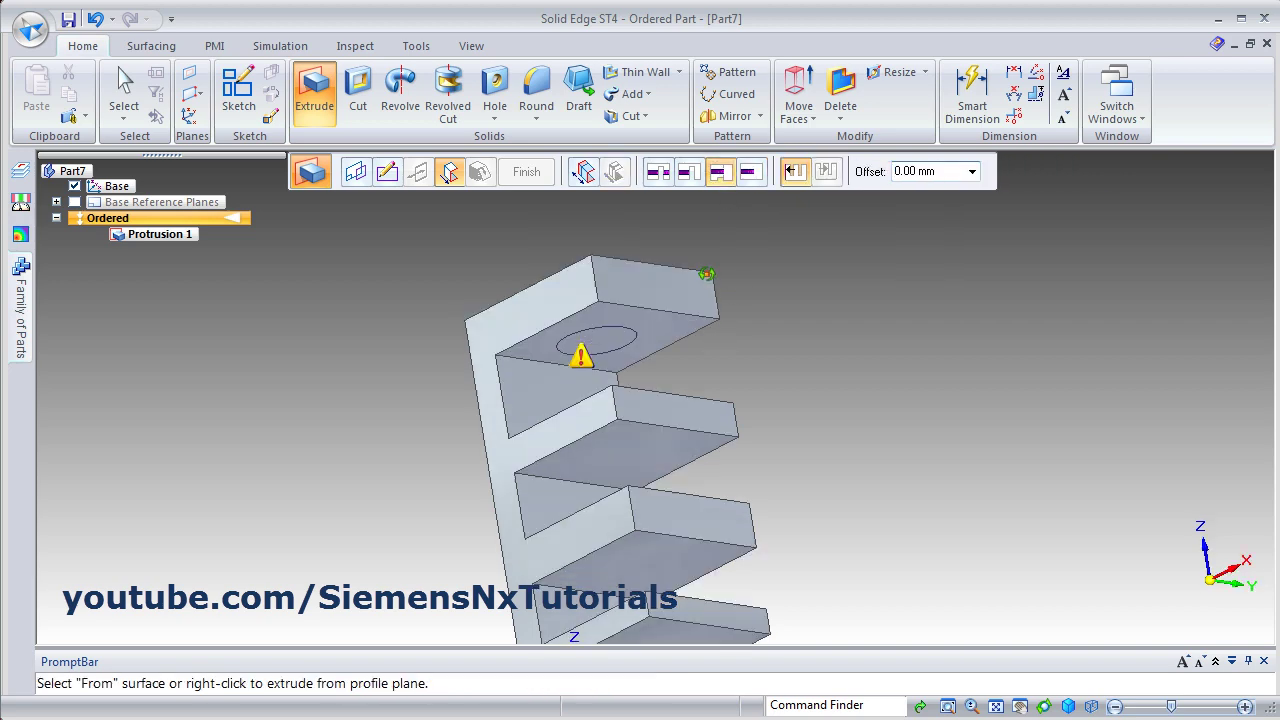
click(630, 440)
middle_drag(720, 437, 720, 469)
click(648, 522)
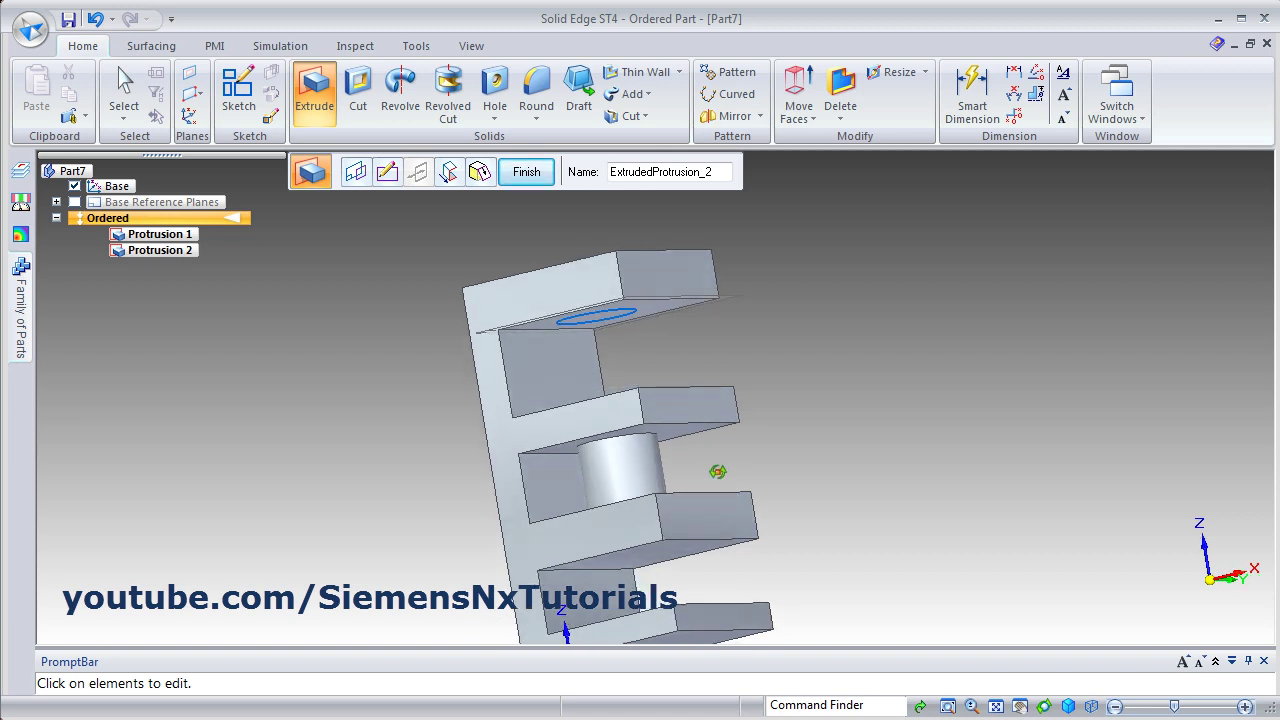
Step: Redefine the cylinder's extent as Through Next, directed downward from the top shelf
click(449, 175)
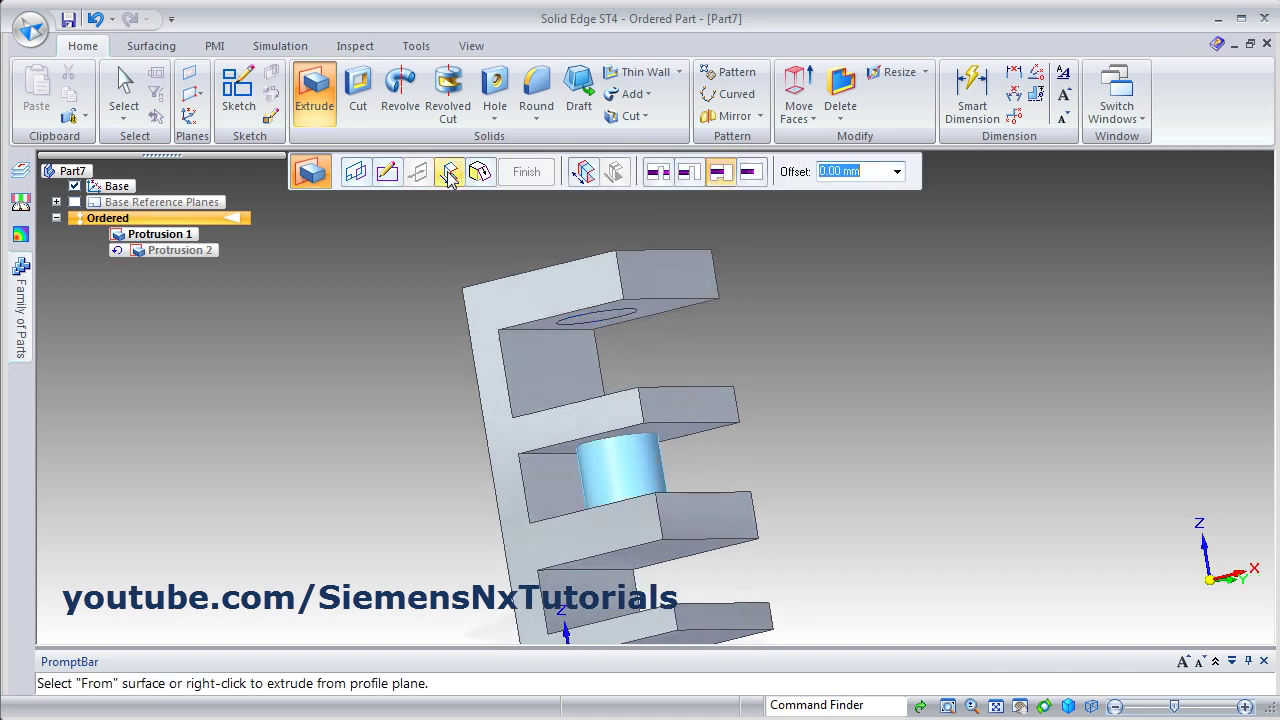
click(689, 176)
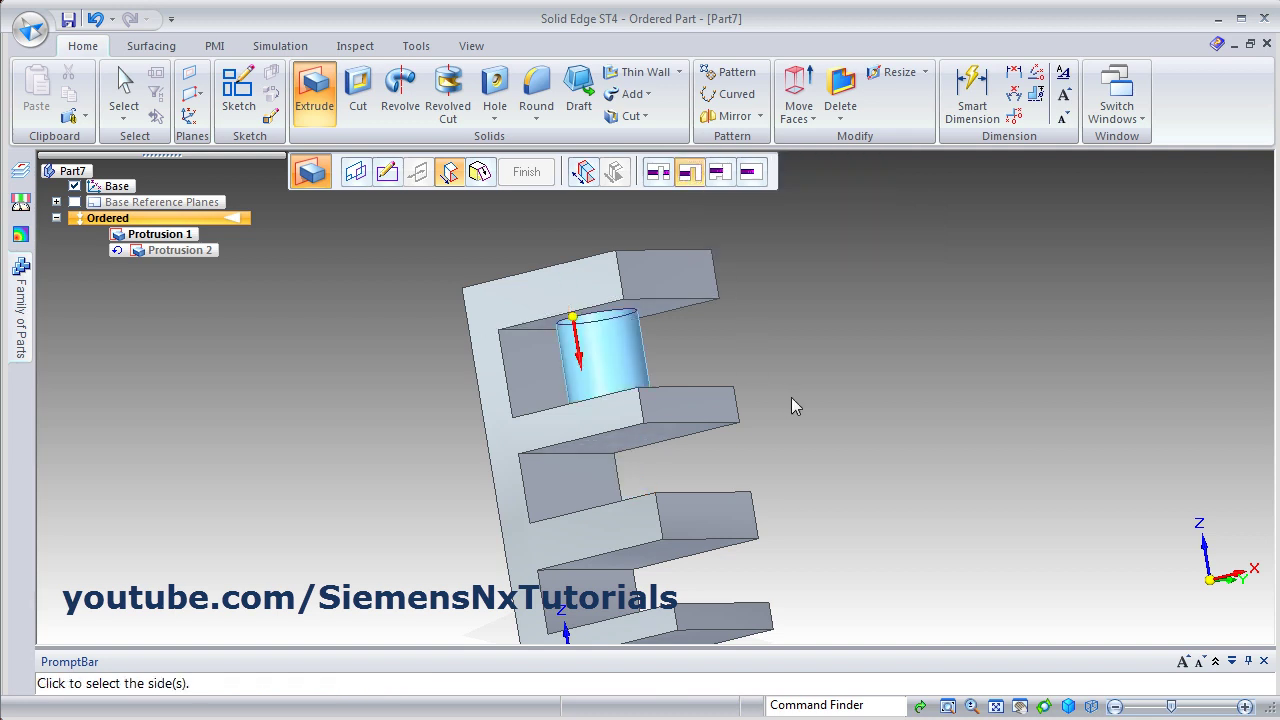
middle_drag(792, 399, 786, 457)
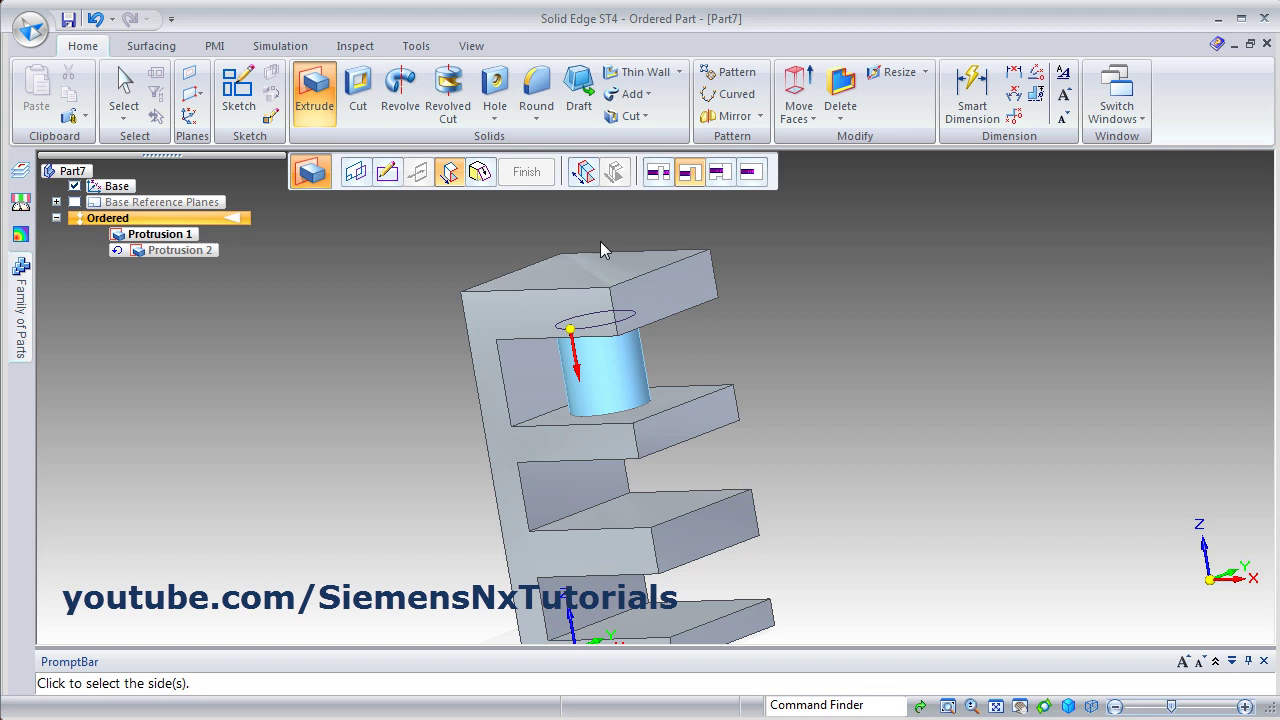
click(795, 492)
middle_drag(803, 489, 703, 416)
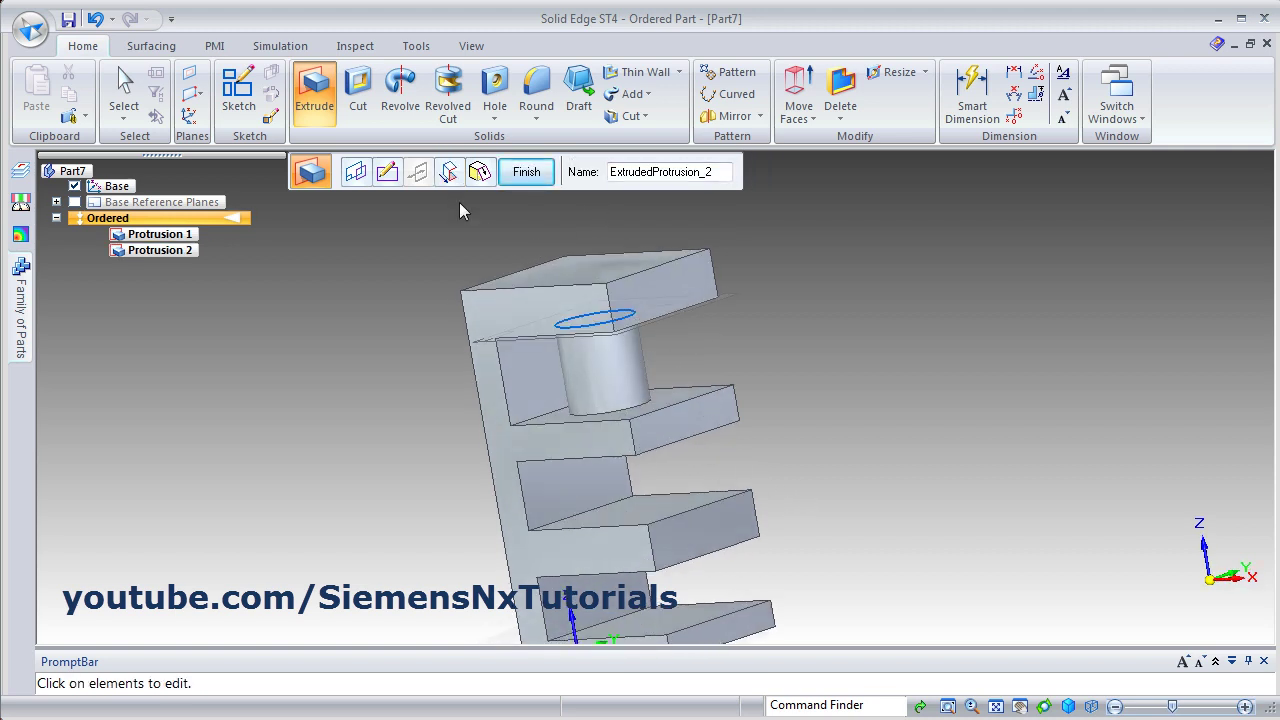
Step: Change the cylinder's extent to Through All, directed downward through the shelves, then finish the feature and exit Extrude
click(447, 175)
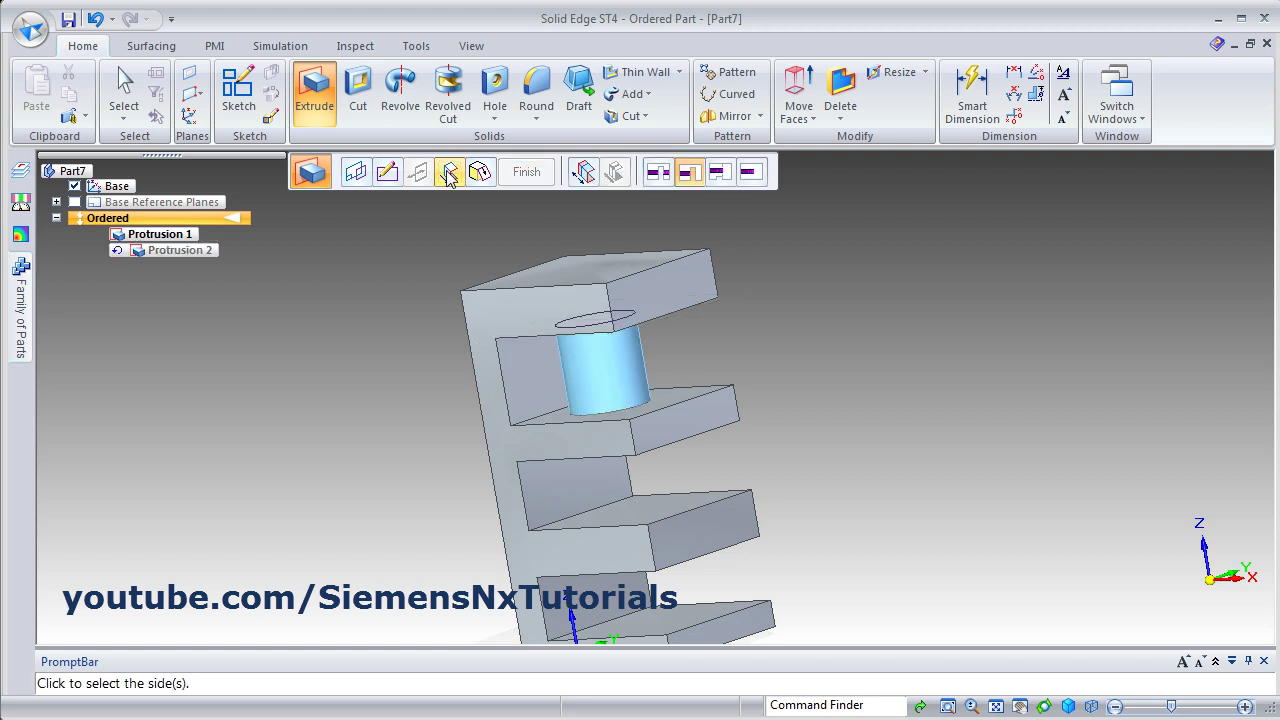
click(660, 180)
scroll(756, 392, down, 3)
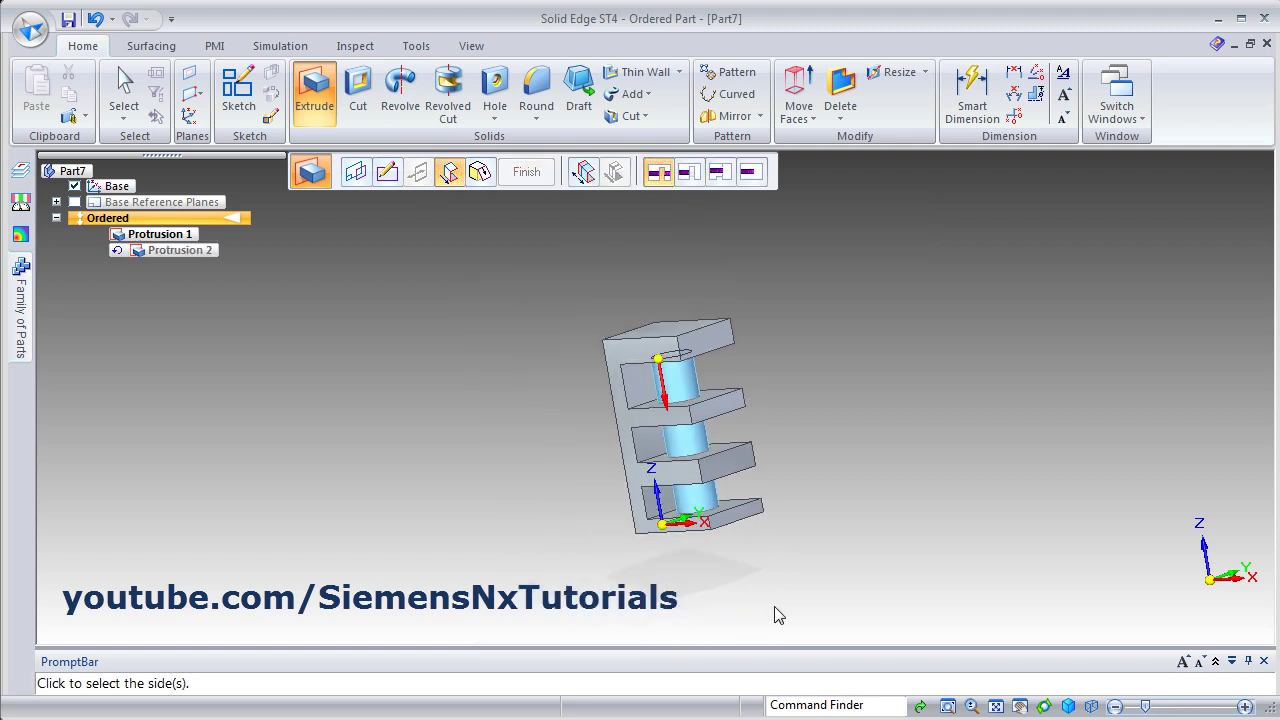
click(733, 590)
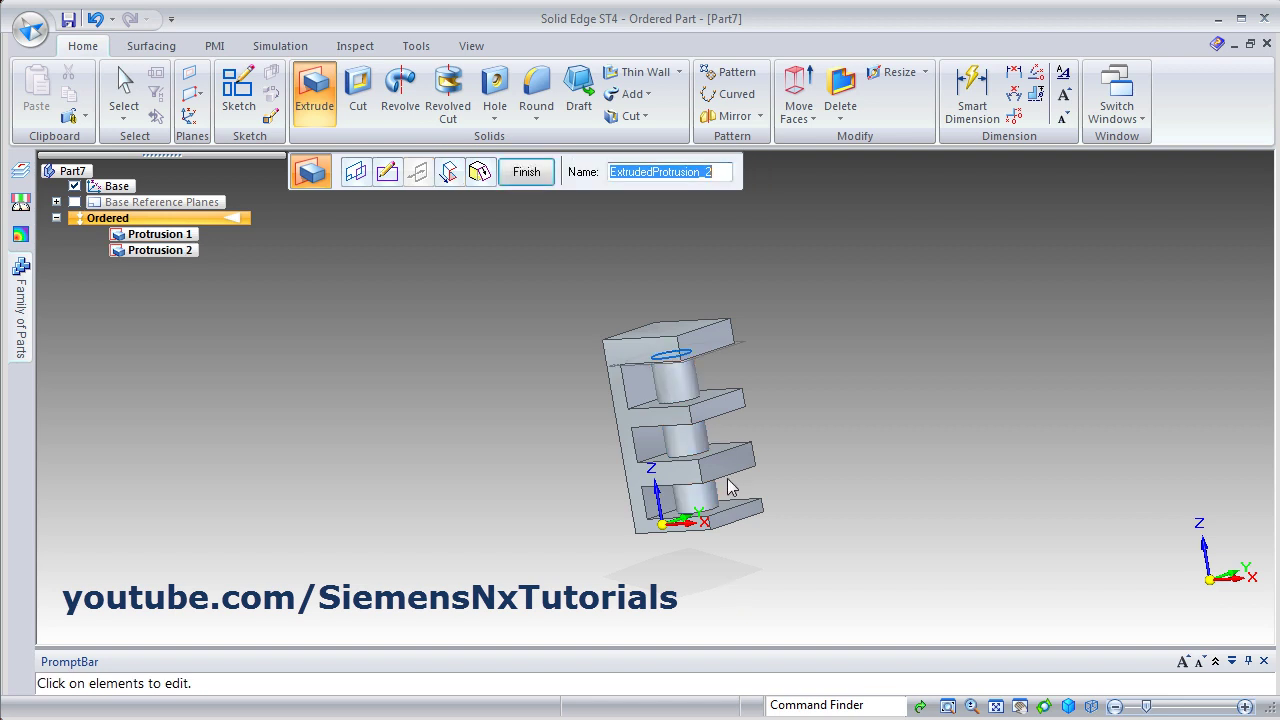
scroll(675, 398, up, 3)
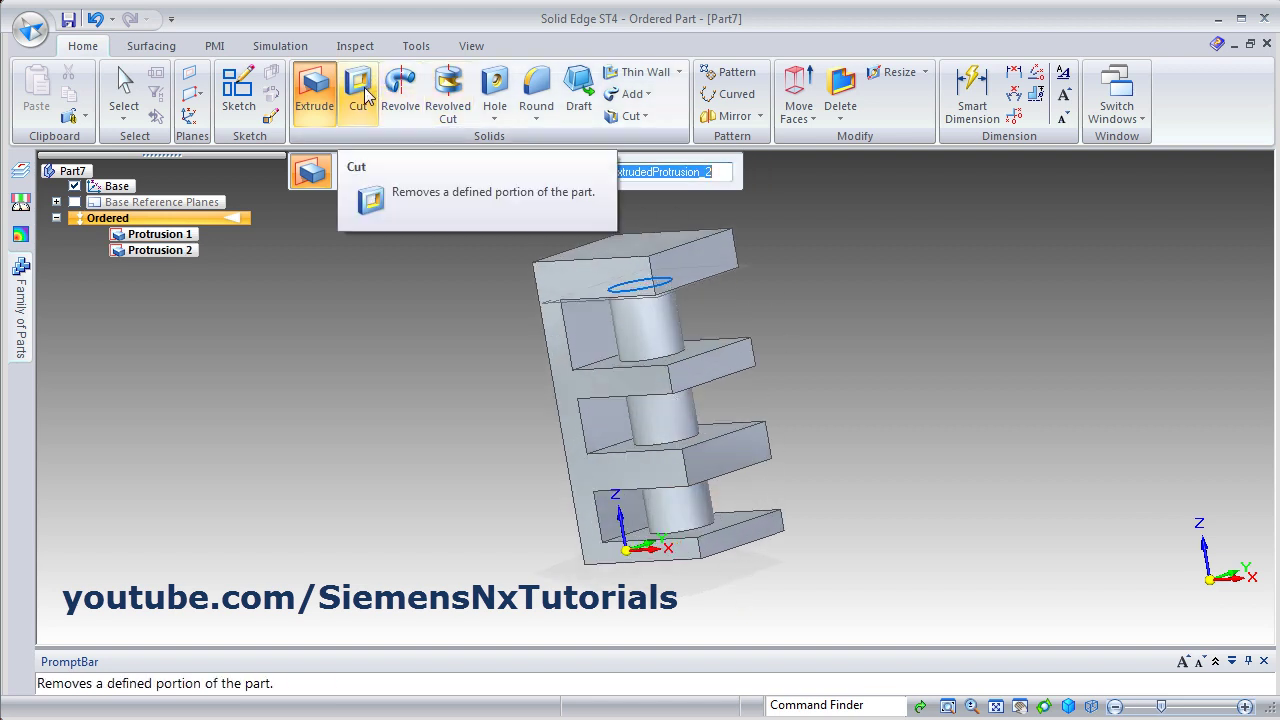
click(526, 174)
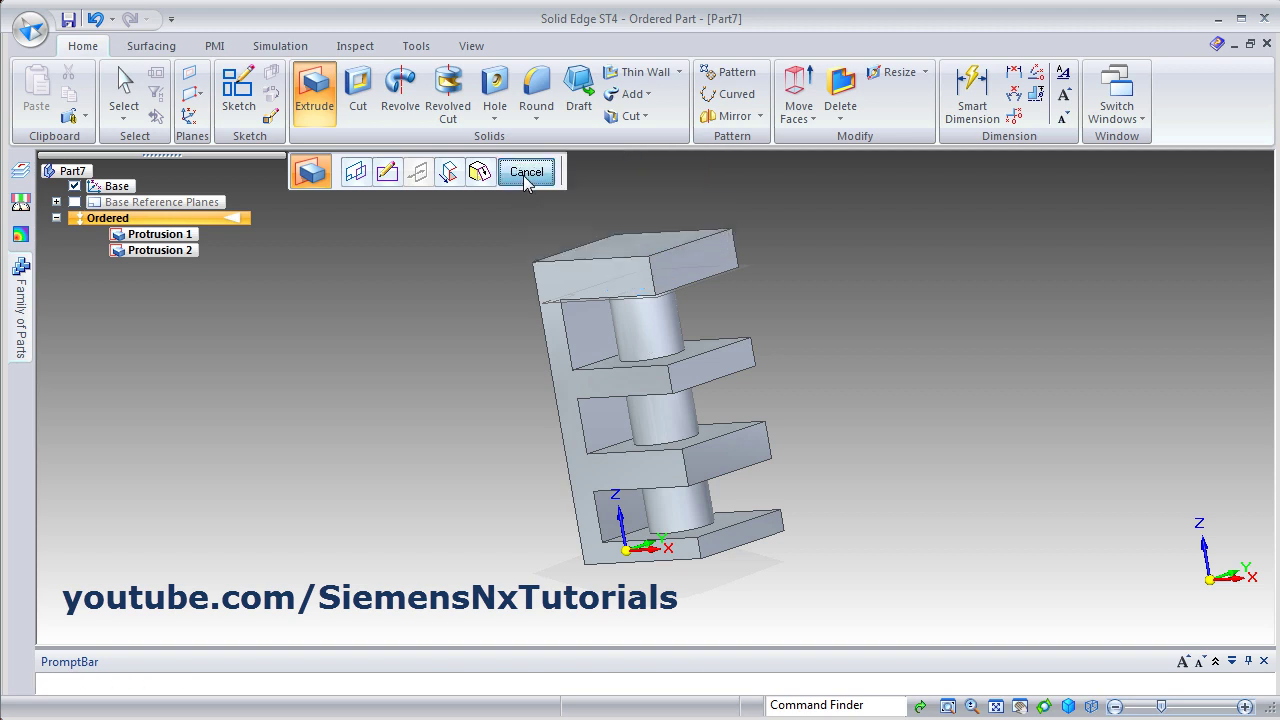
click(527, 173)
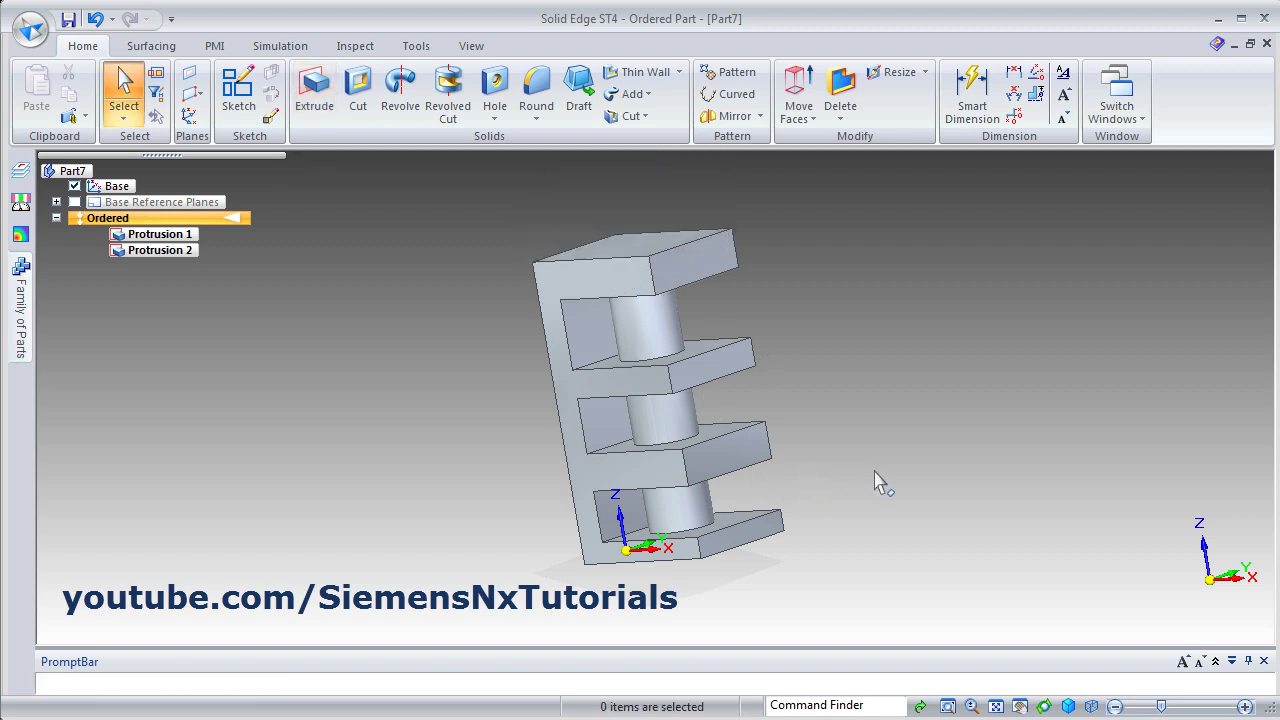
Step: Inspect the shelved part in the front, back, left, right, top and bottom saved views
middle_drag(868, 484, 838, 480)
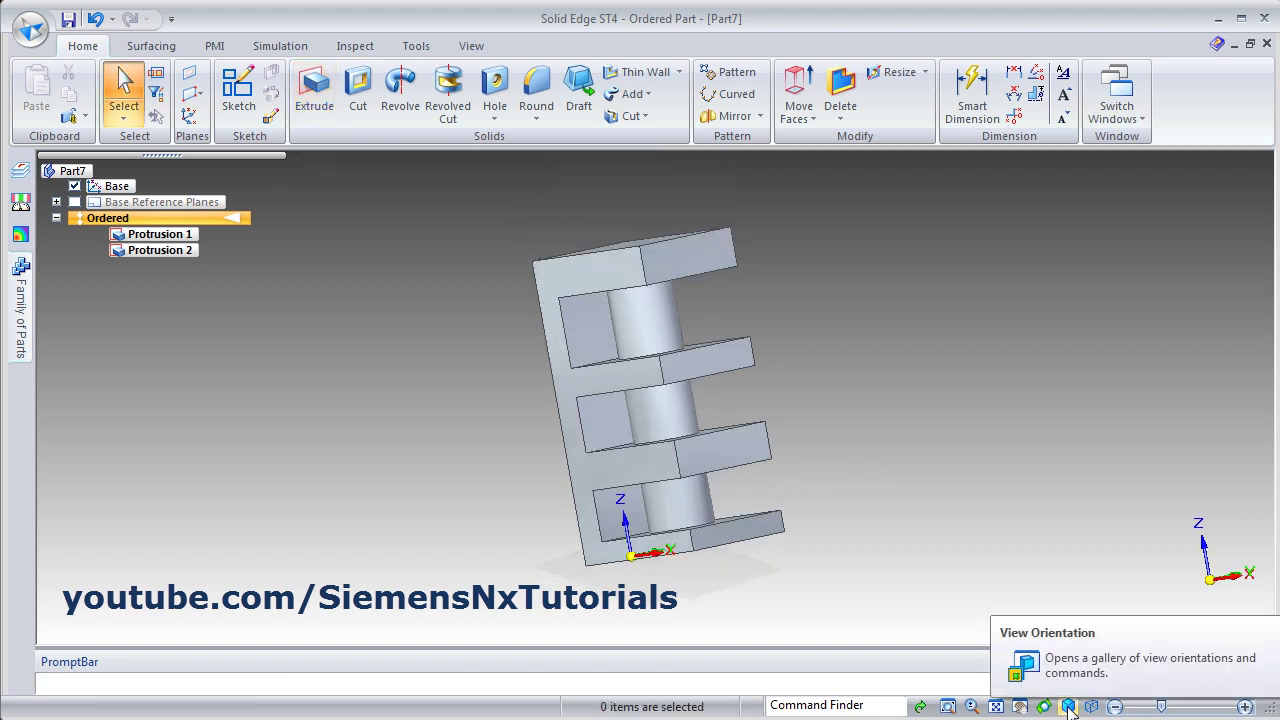
click(1068, 707)
click(1064, 597)
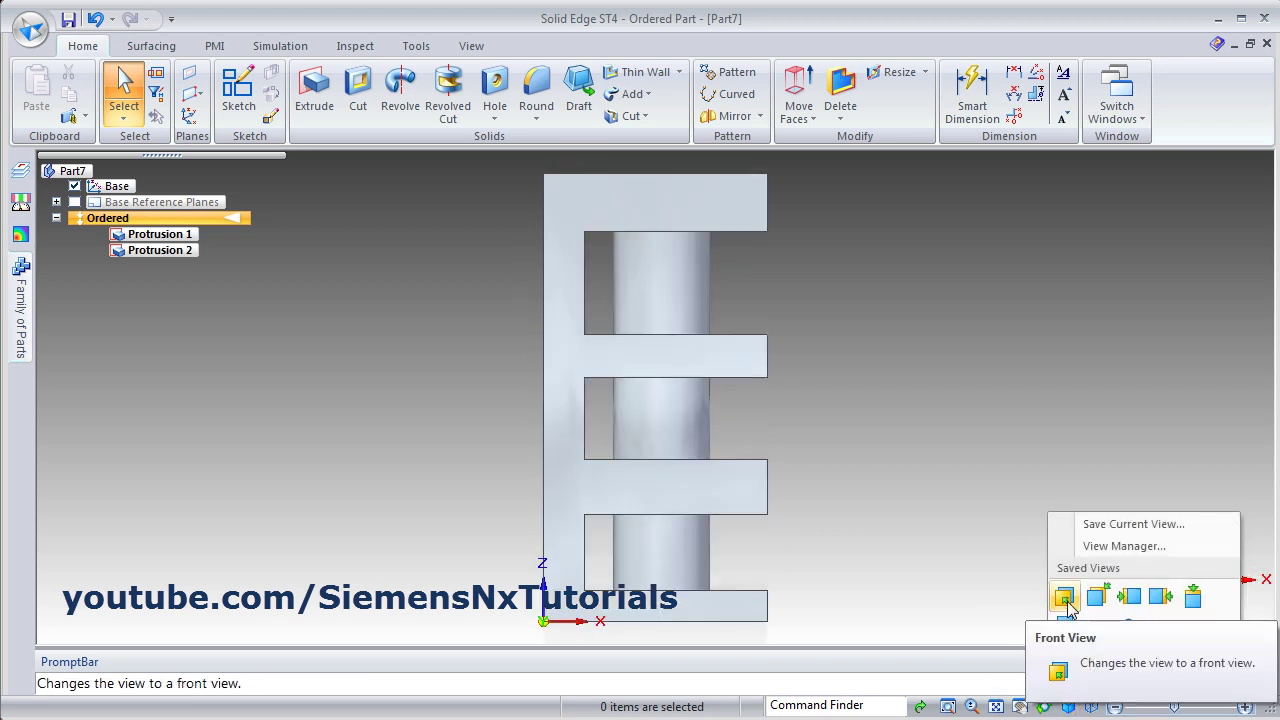
click(1097, 597)
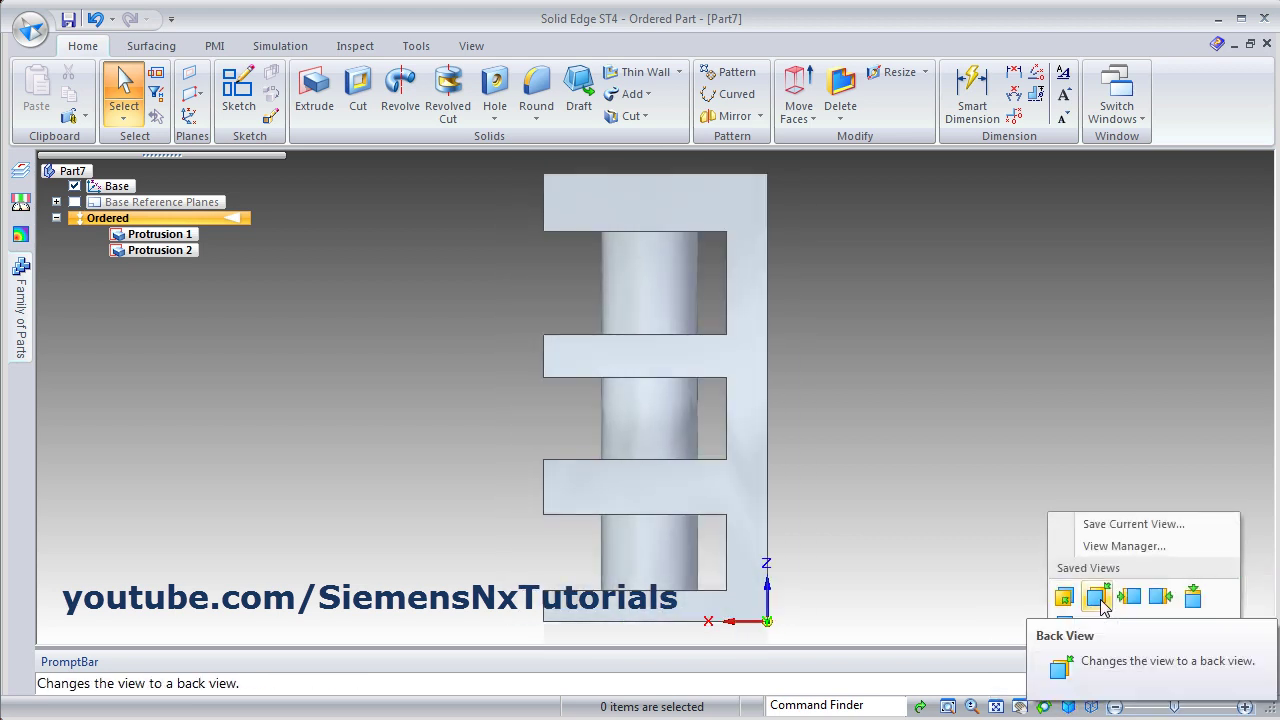
click(1129, 597)
click(1193, 597)
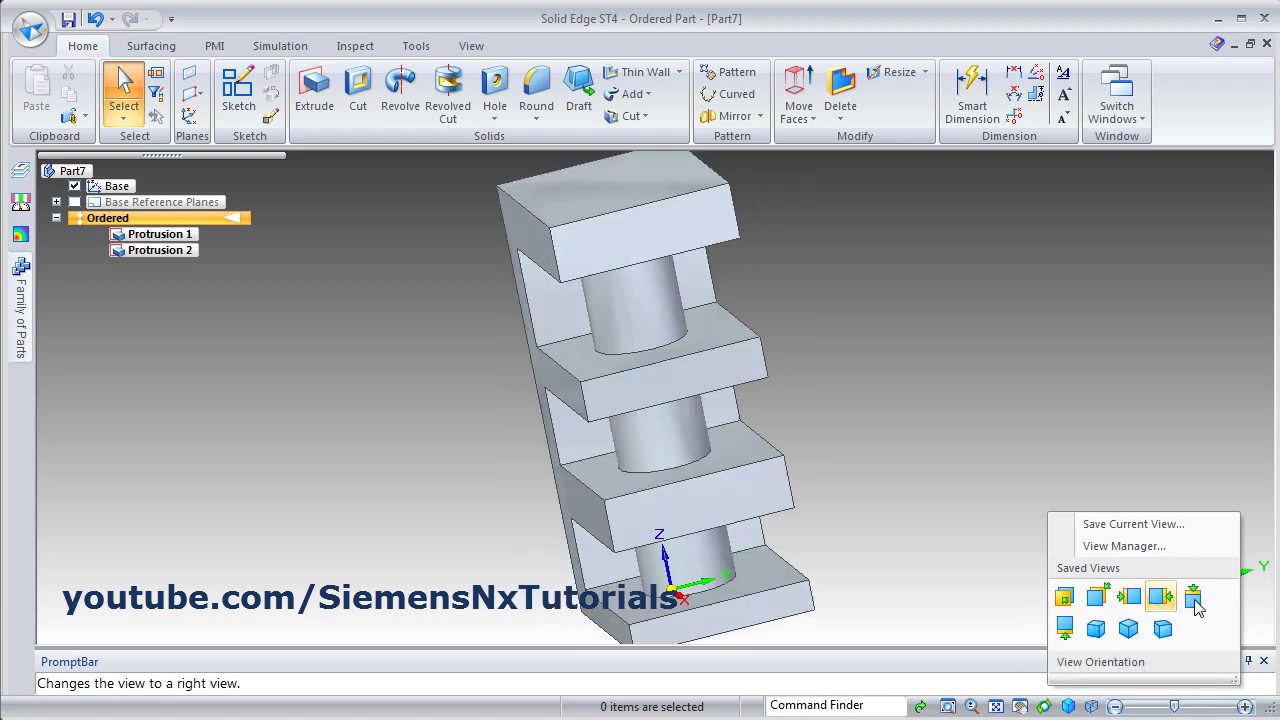
click(1064, 628)
Step: Compare the part's dimetric, isometric and trimetric saved views, ending in the ISO view
click(1095, 630)
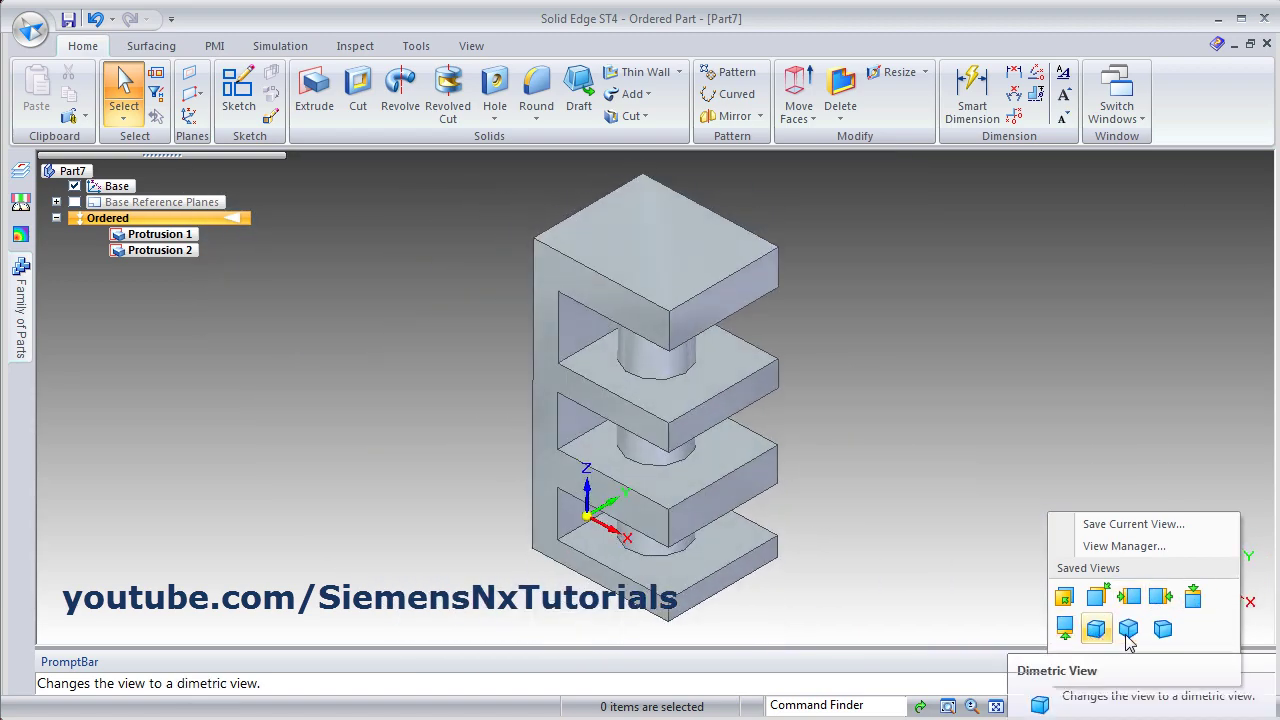
click(1128, 628)
click(1162, 628)
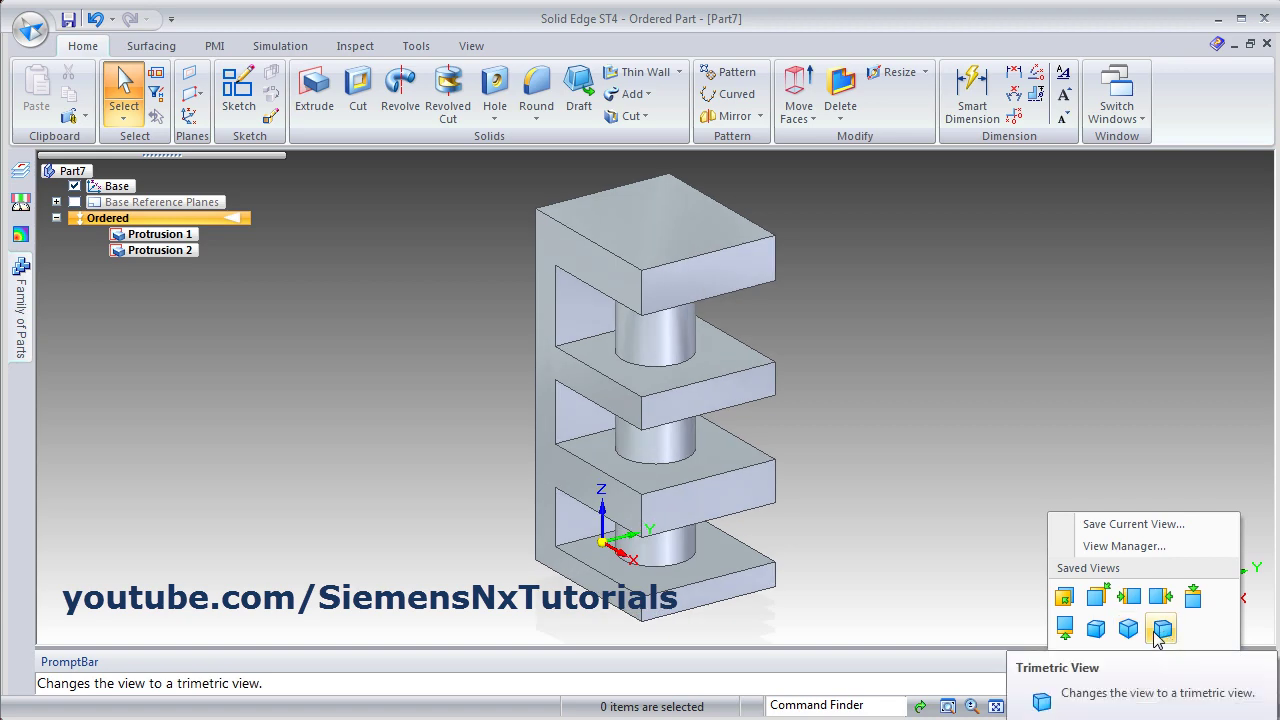
click(1129, 630)
click(1129, 628)
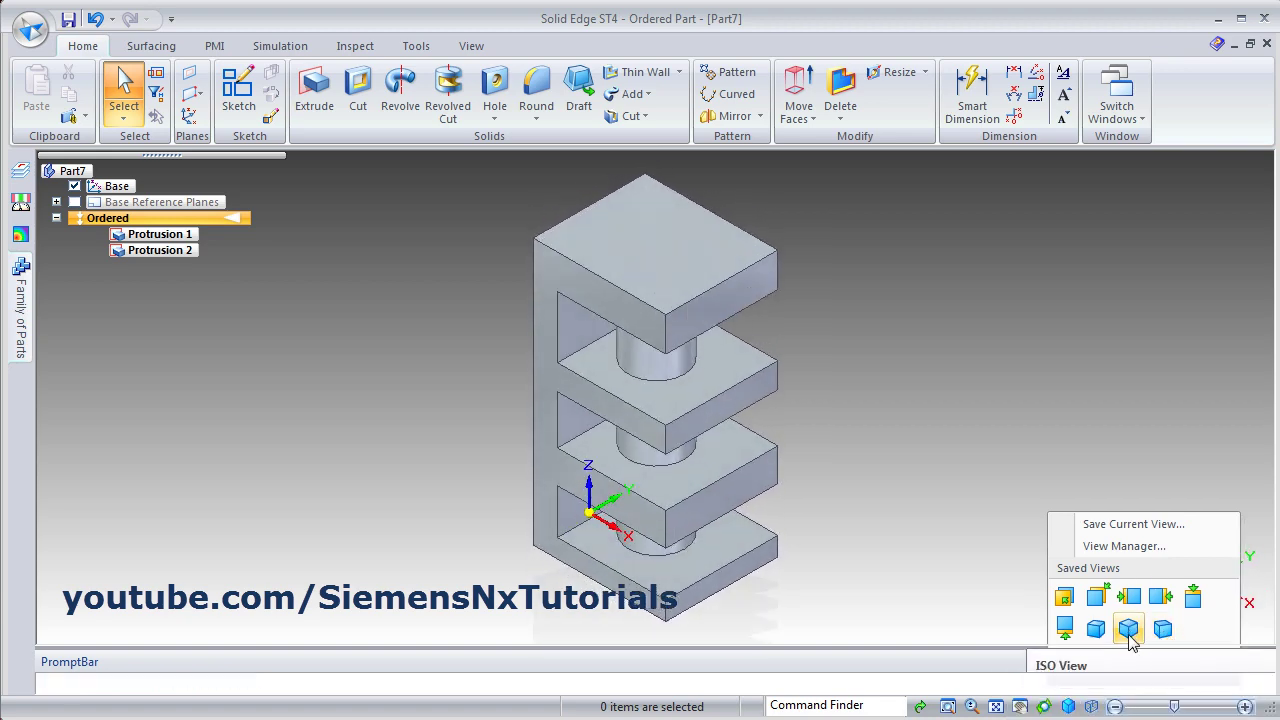
Step: Preview the part in Visible Edges display mode and return it to shaded display with visible edges
click(1093, 706)
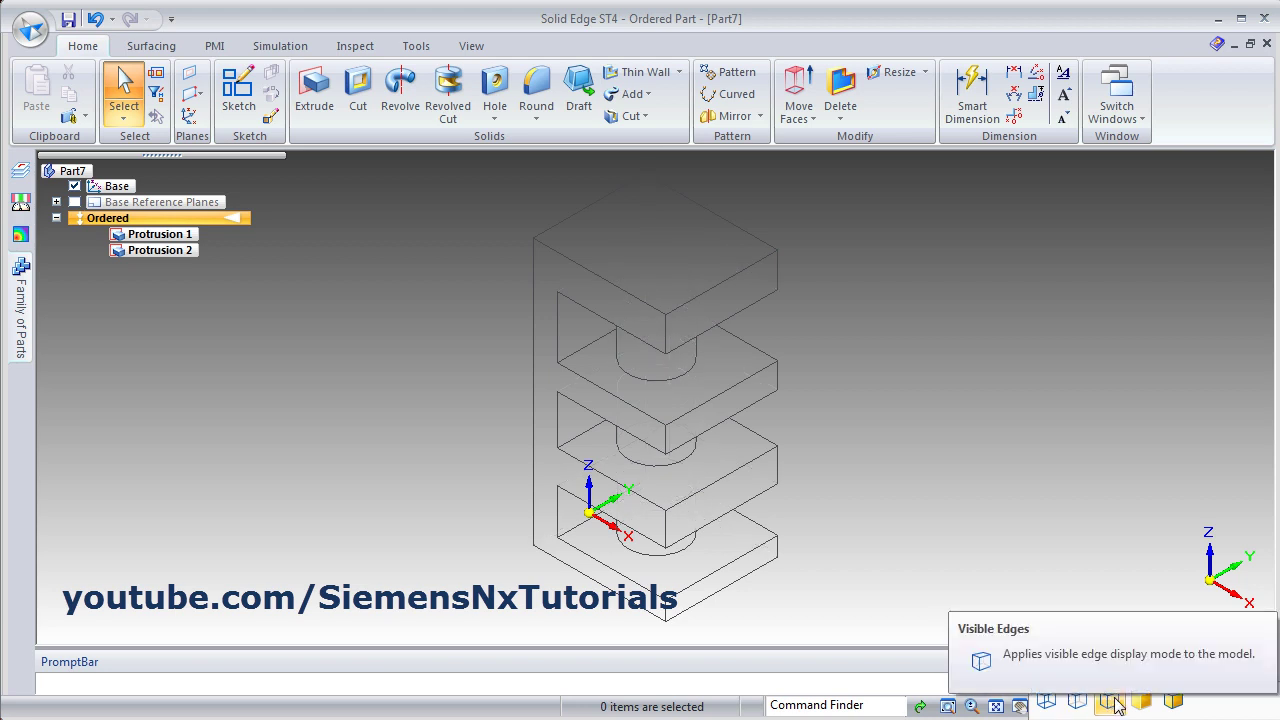
click(1174, 706)
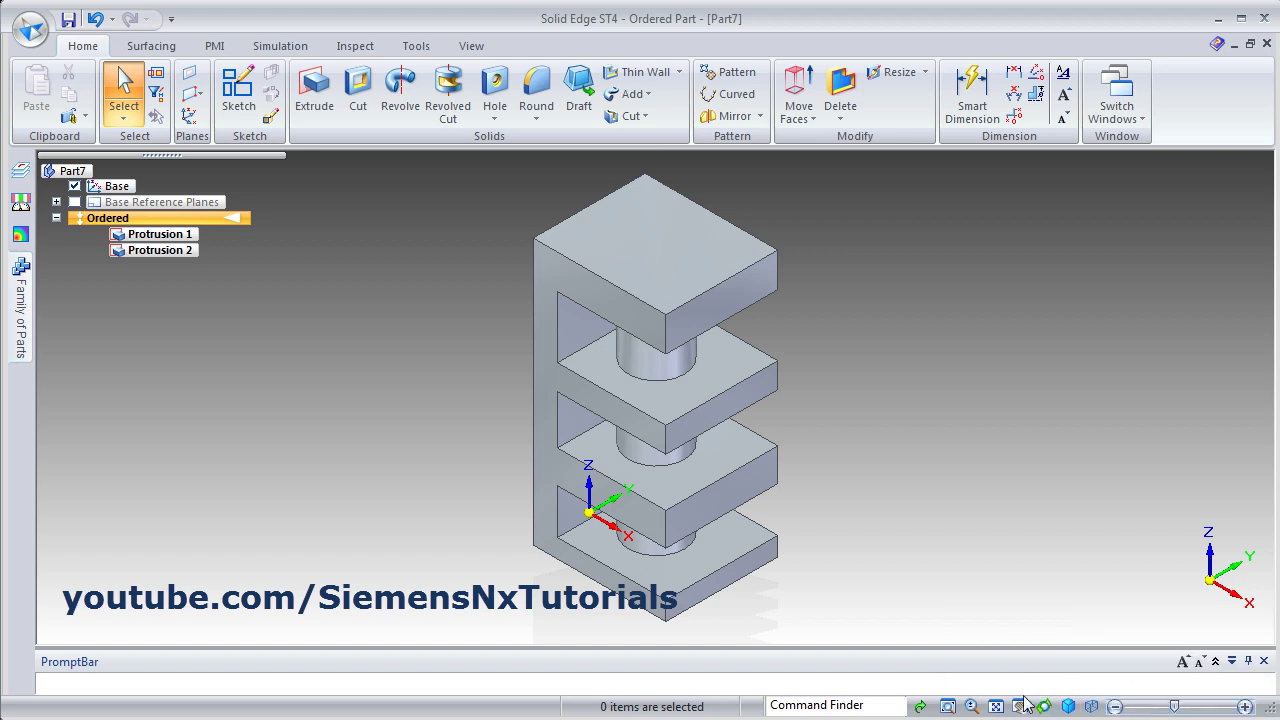
Step: Enlarge the area around the upper cylinder with Zoom Area and zoom back out dynamically
click(948, 706)
drag(541, 268, 800, 416)
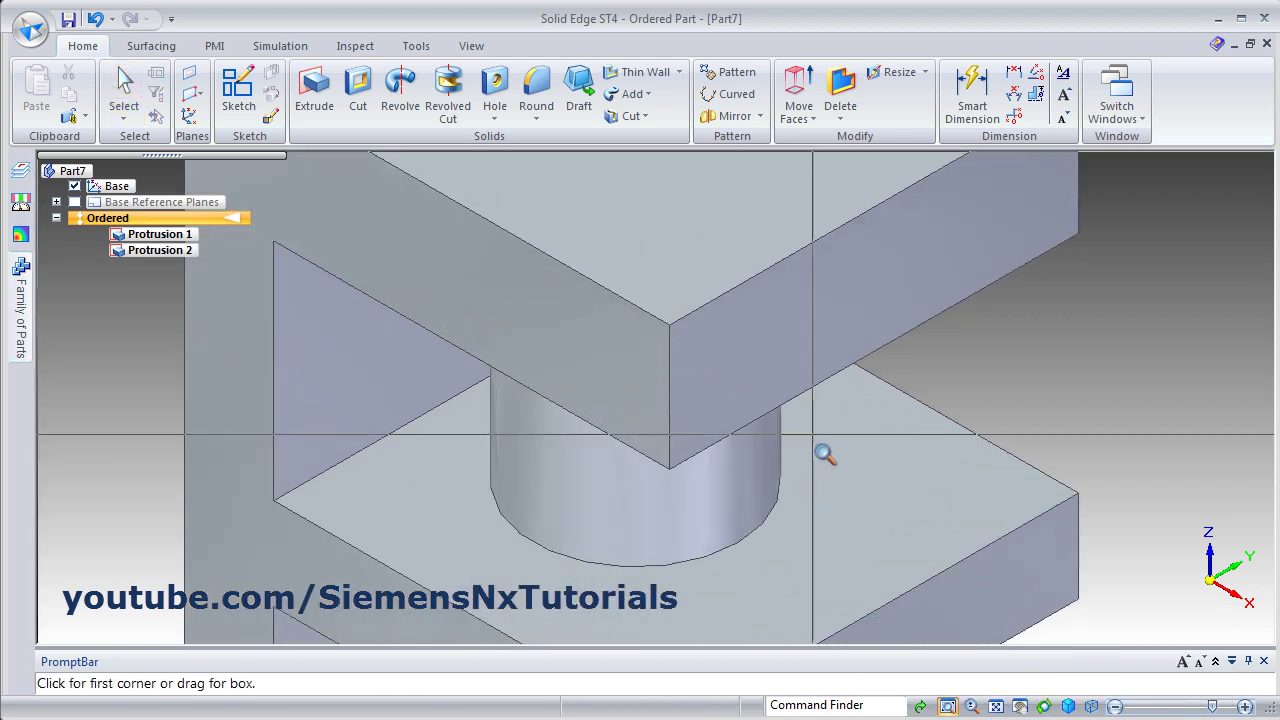
click(972, 706)
drag(748, 390, 746, 322)
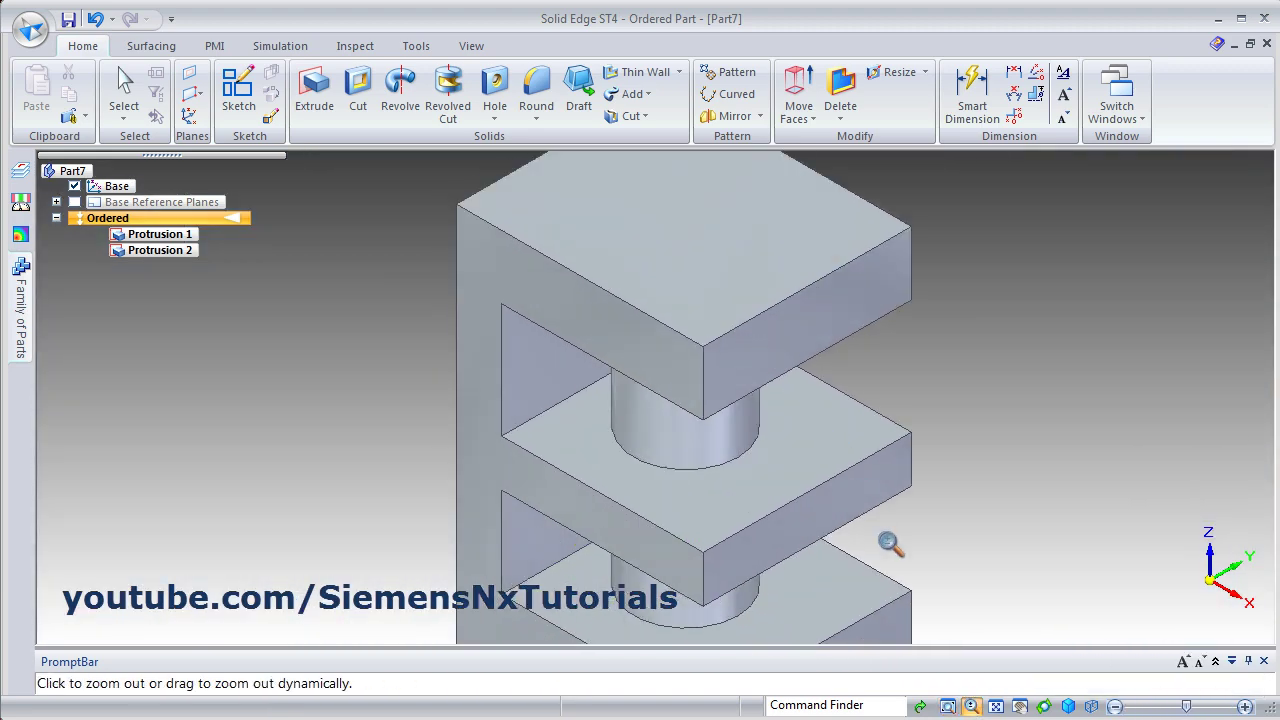
Step: Fit the whole part in the view and try the Pan command on it
click(996, 706)
drag(1022, 708, 1040, 682)
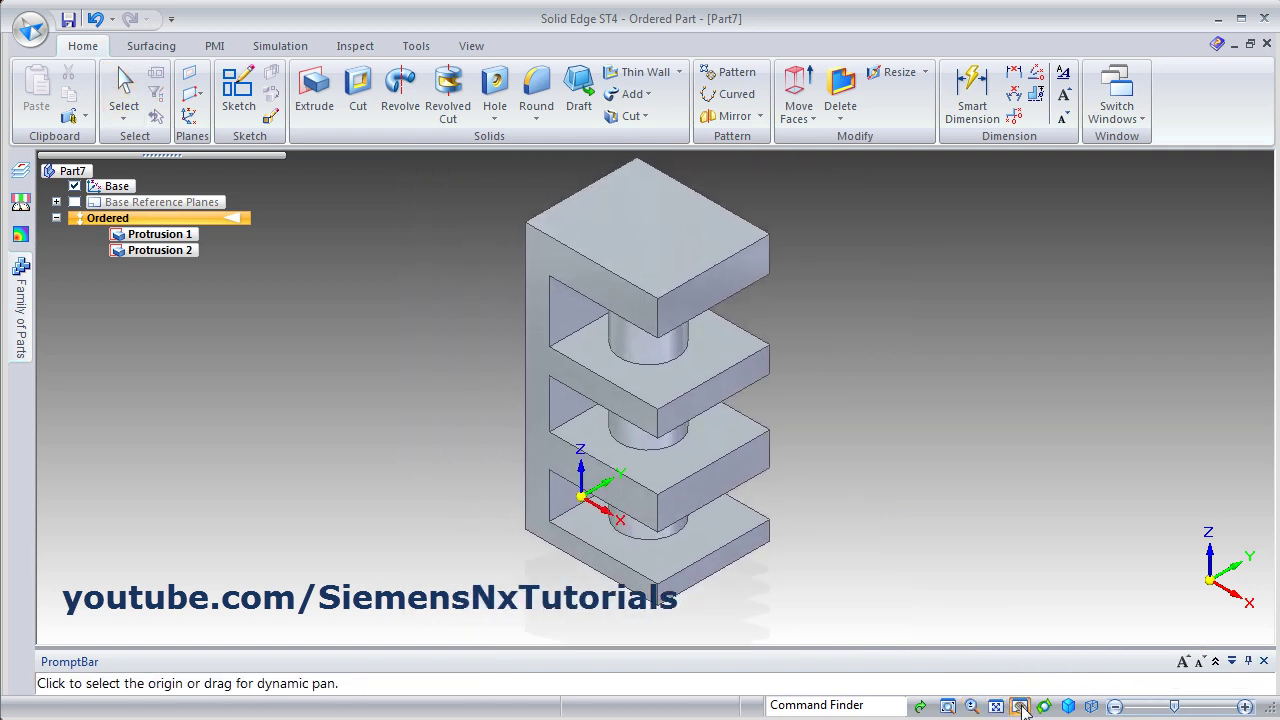
click(843, 476)
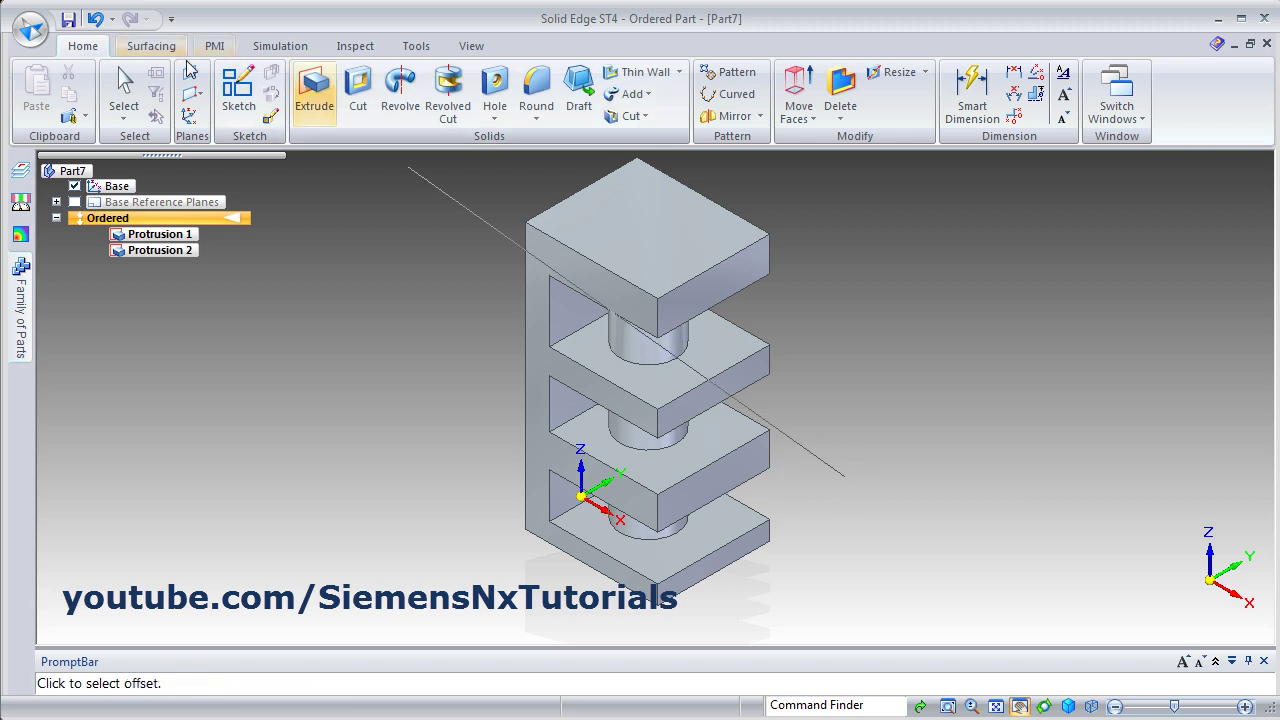